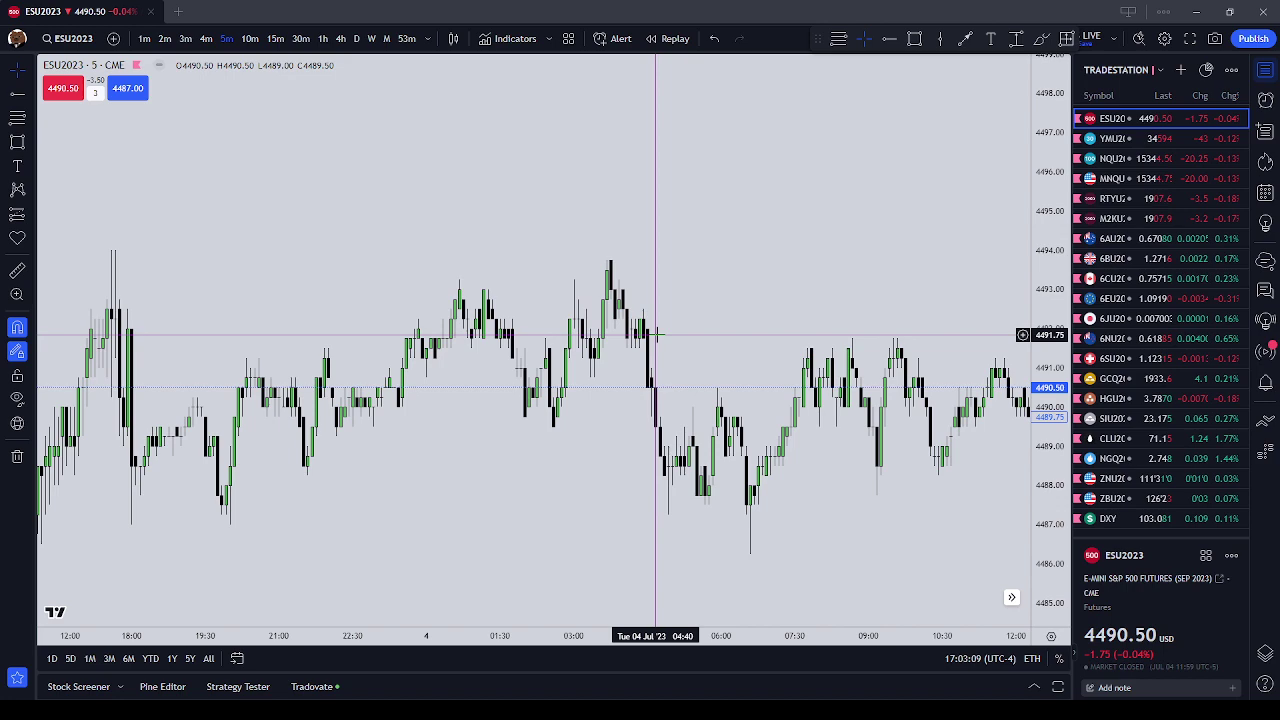
Step: Open the NQU2023 chart and examine its price action up to the Silver Draw on Liquidity (Buyside) level at 15392.00
left_click(1115, 158)
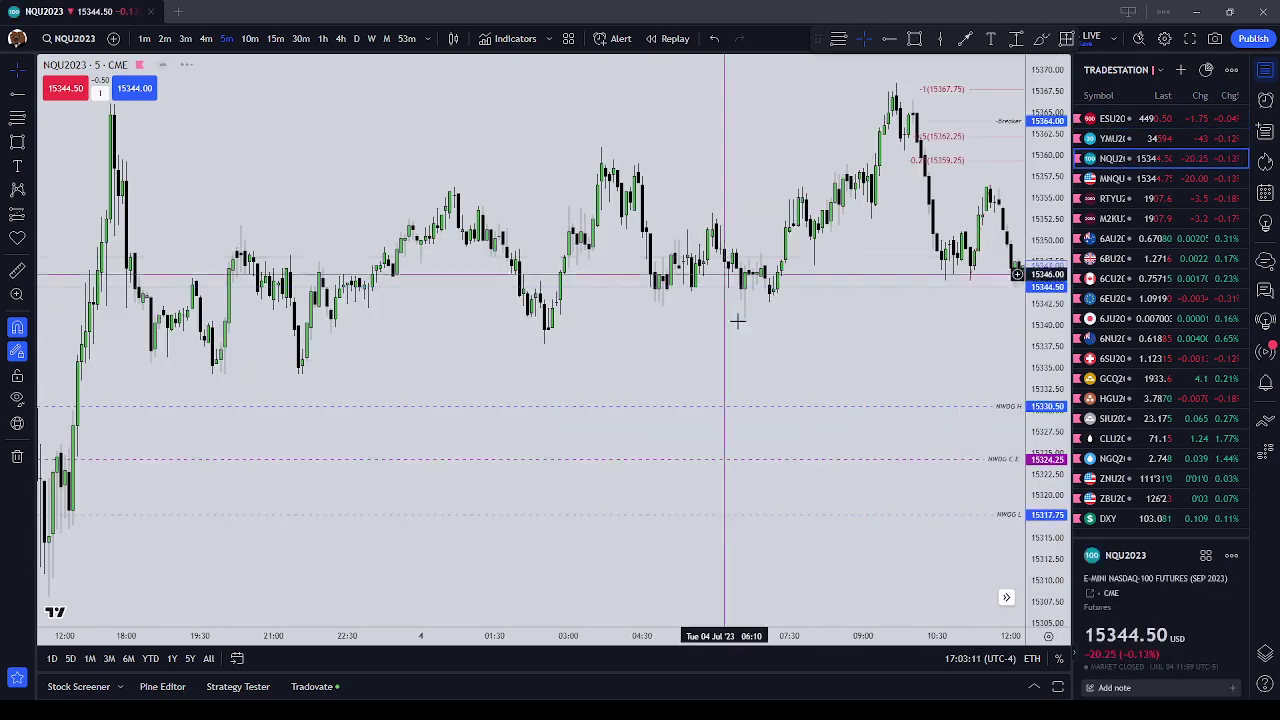
left_click_drag(747, 374, 355, 462)
scroll(723, 331, "down", 2)
left_click_drag(1059, 208, 1059, 330)
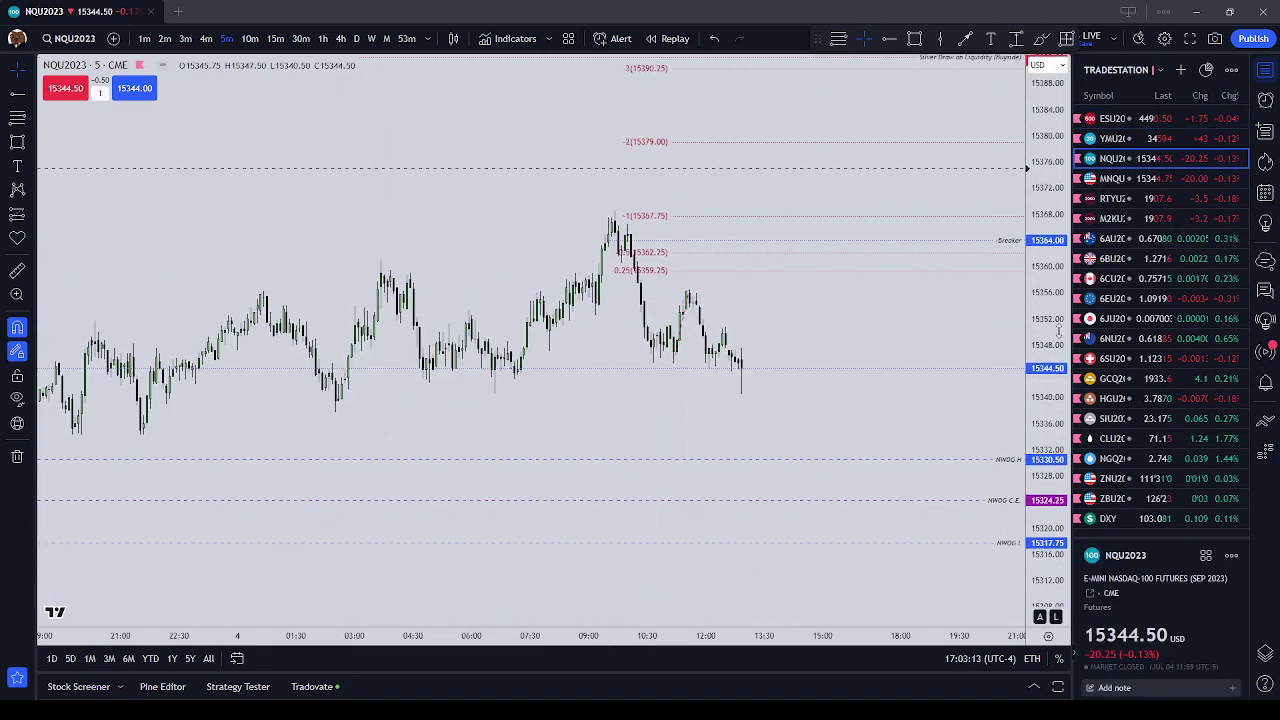
scroll(966, 317, "down", 4)
mouse_move(914, 354)
left_mouse_down()
mouse_move(786, 463)
mouse_move(847, 400)
left_mouse_up()
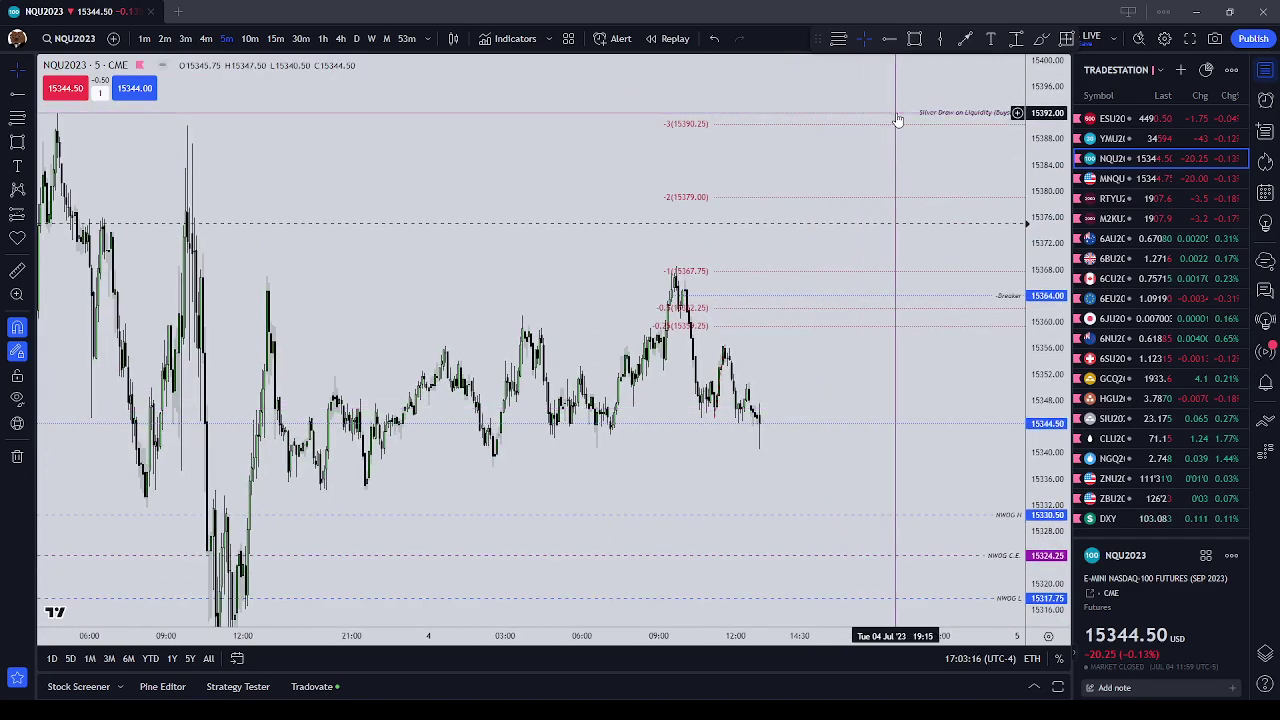
left_click_drag(1044, 366, 1045, 402)
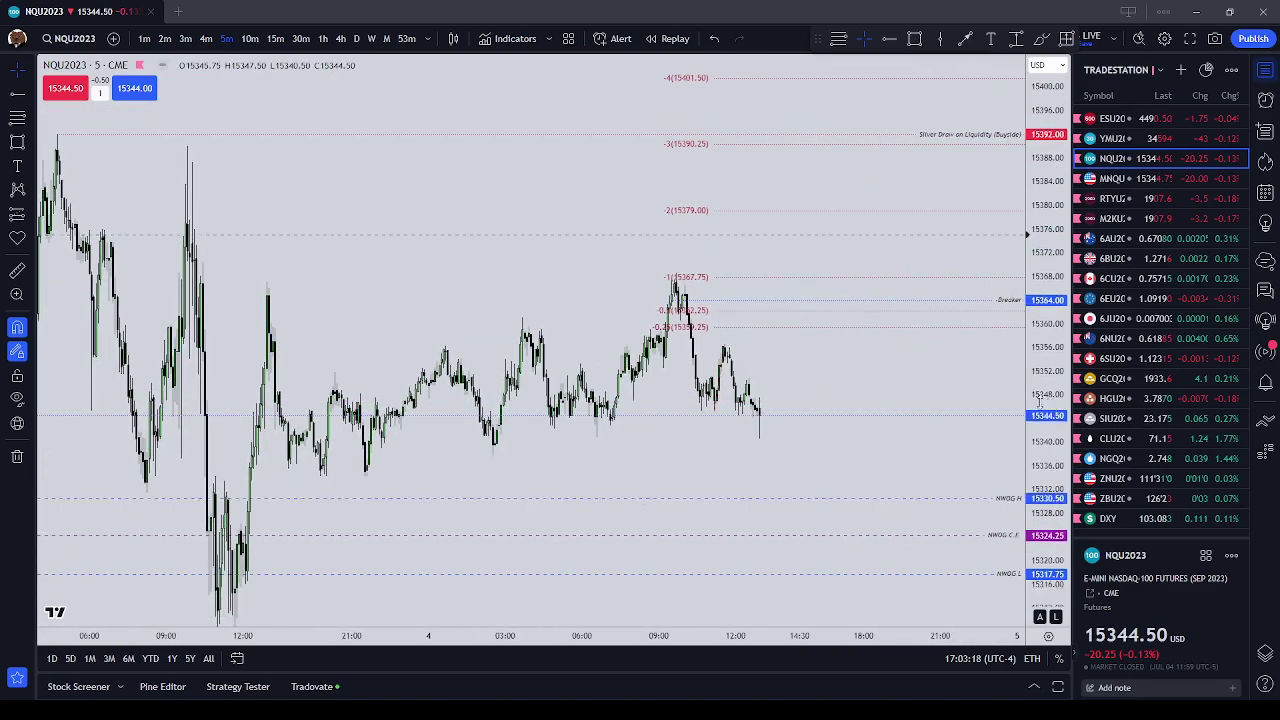
Step: Return to the ESU2023 chart and examine its 5-minute price action across July 3 and July 4
left_click(1173, 114)
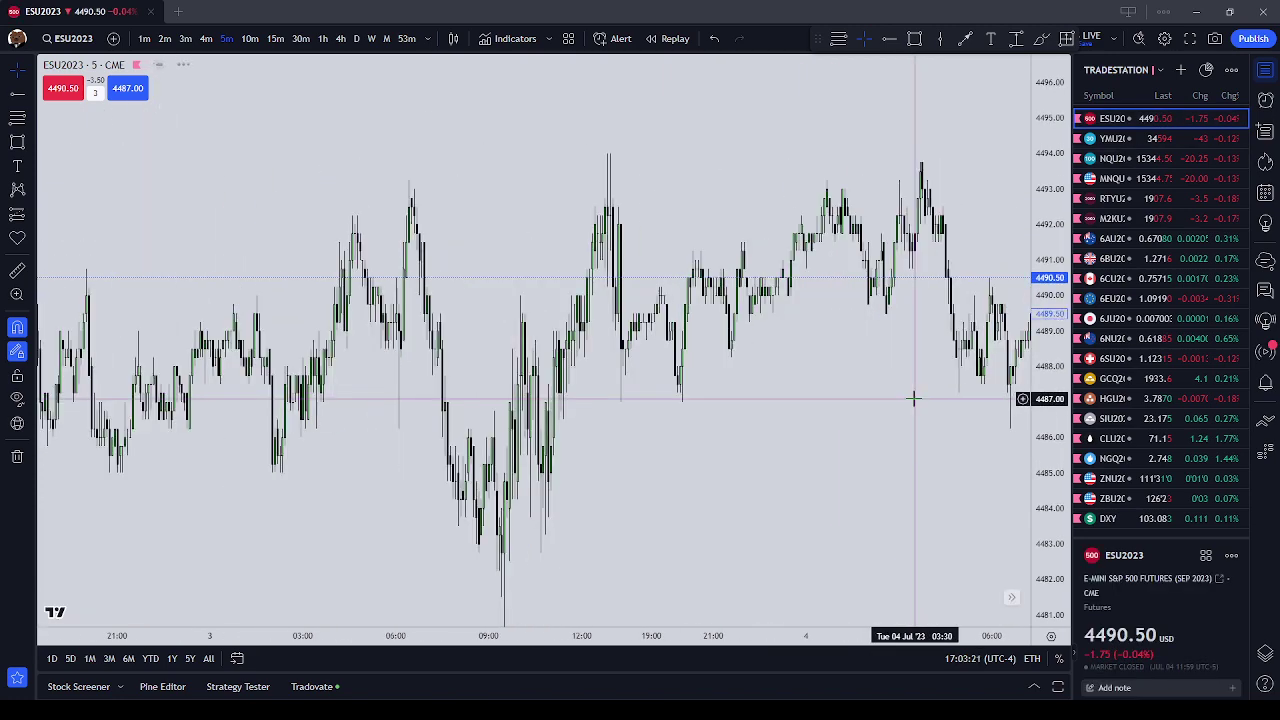
scroll(914, 398, "up", 5)
left_click_drag(386, 420, 547, 465)
scroll(908, 409, "down", 1)
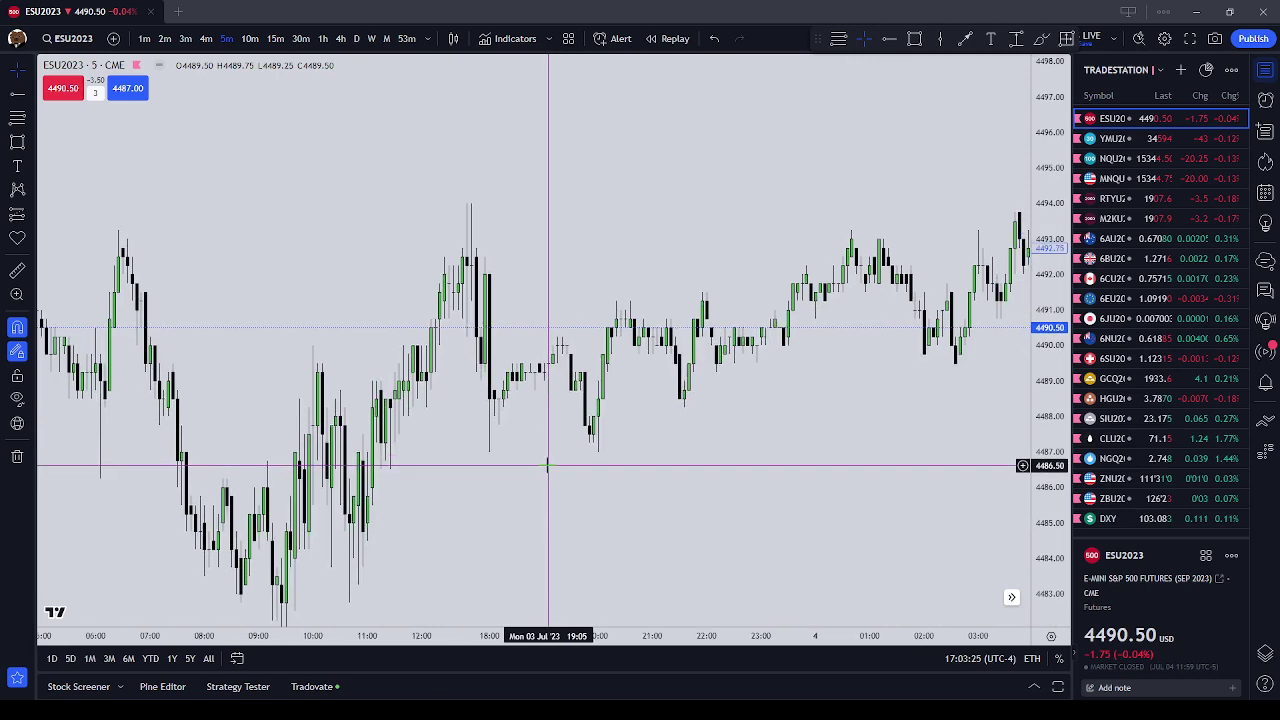
left_click_drag(851, 426, 517, 466)
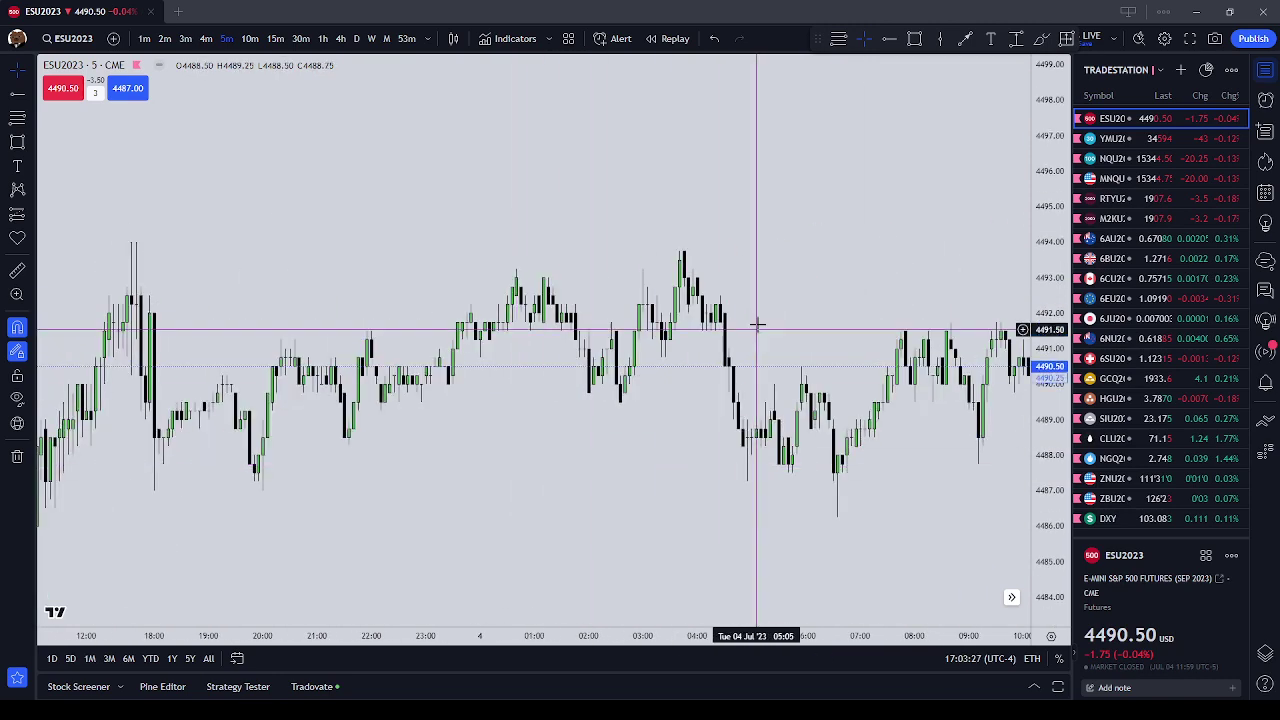
left_click_drag(751, 280, 600, 306)
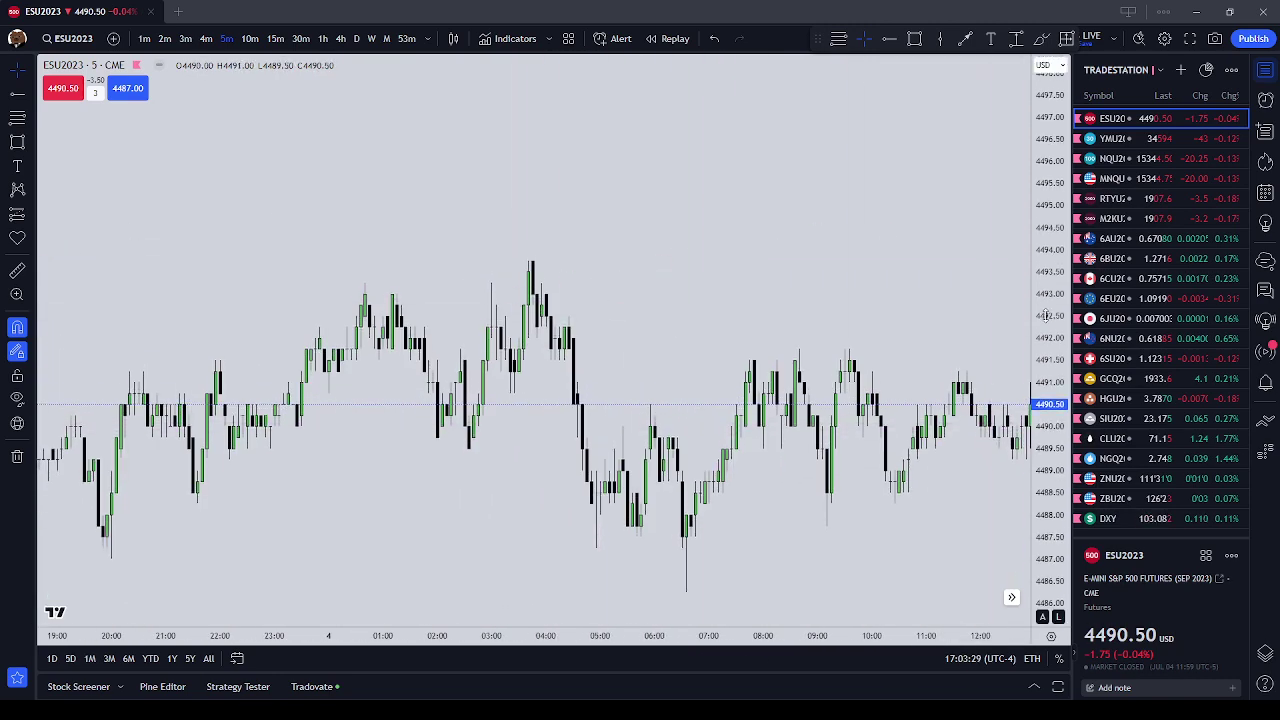
left_click_drag(786, 309, 794, 271)
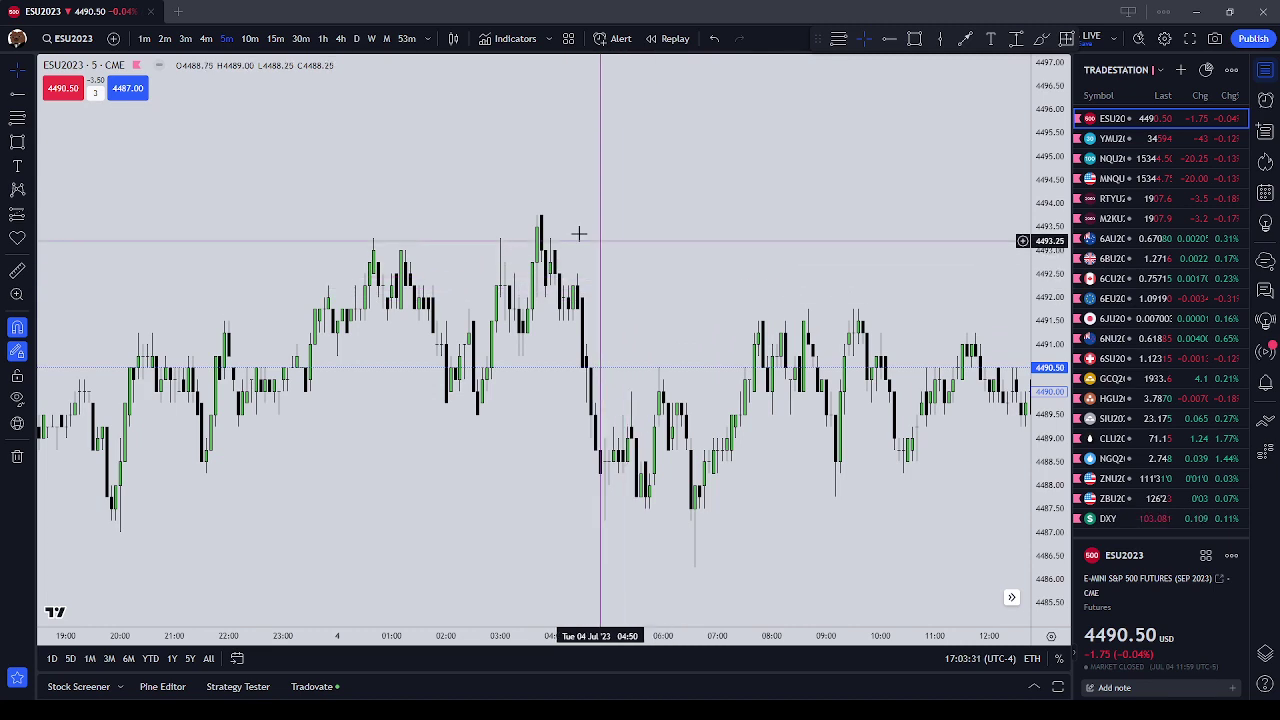
scroll(600, 228, "down", 2)
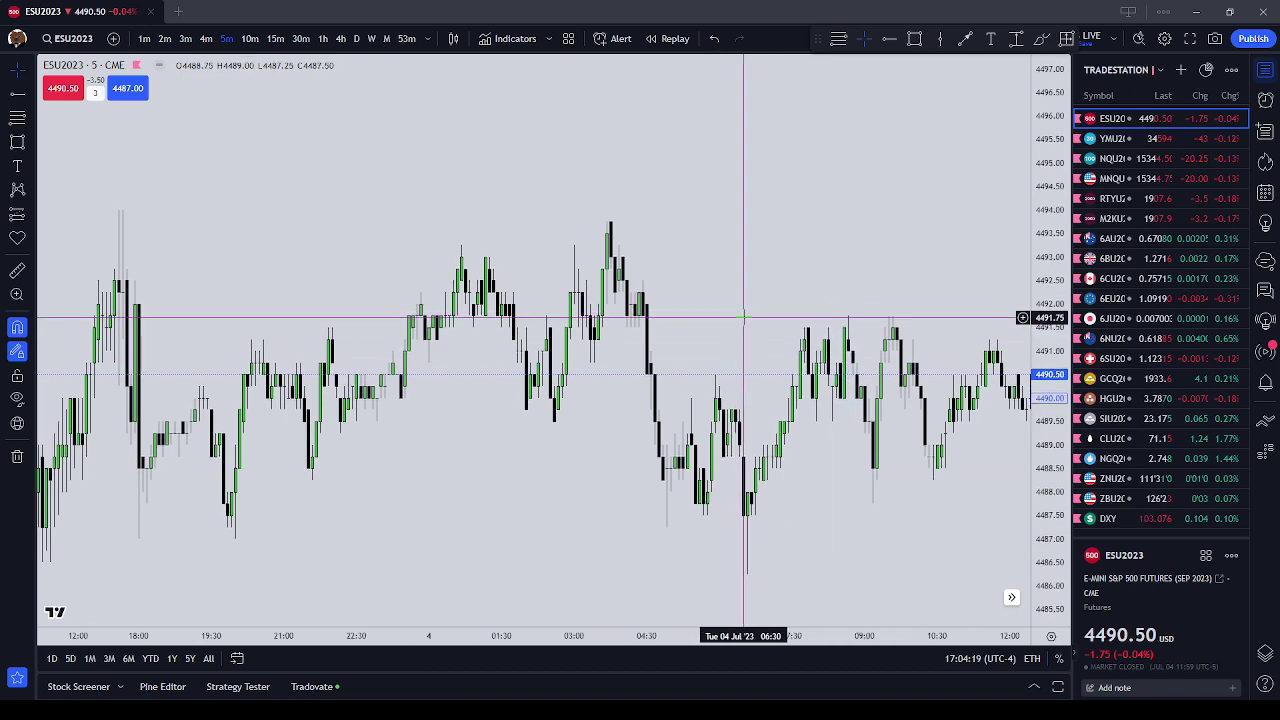
Step: Set the ESU2023 order quantity to 1
left_click(98, 93)
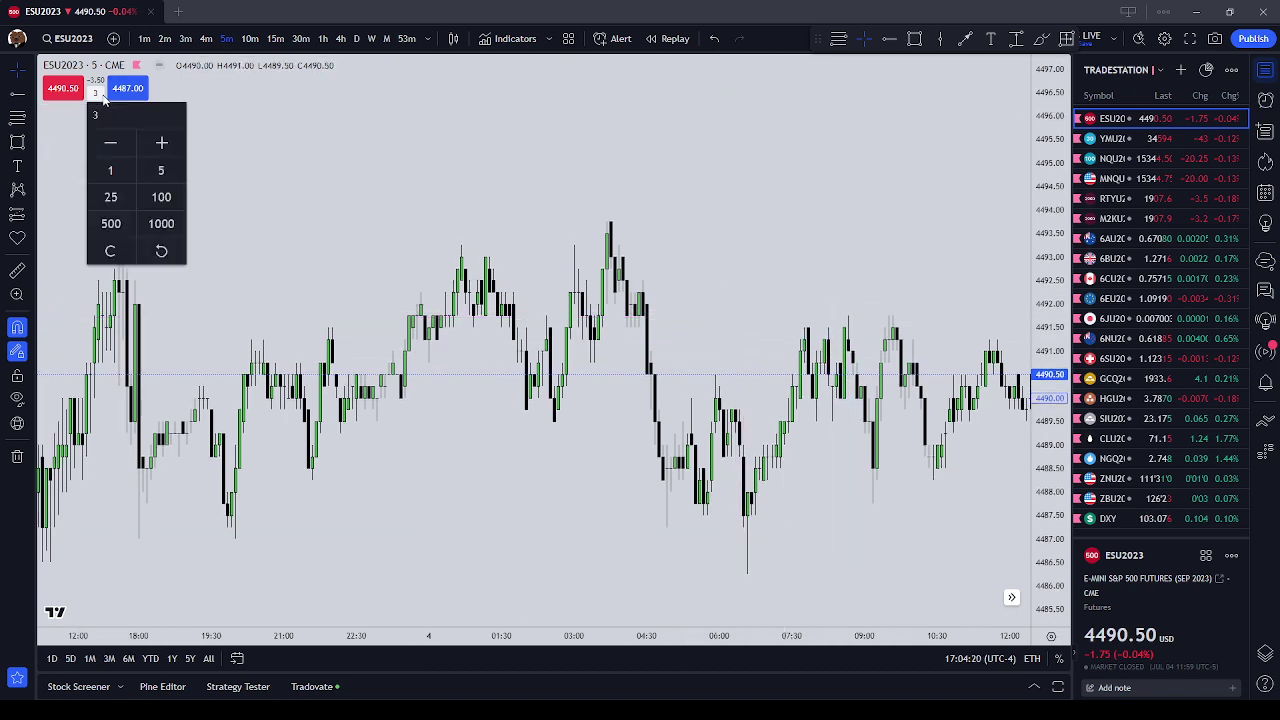
left_click(457, 130)
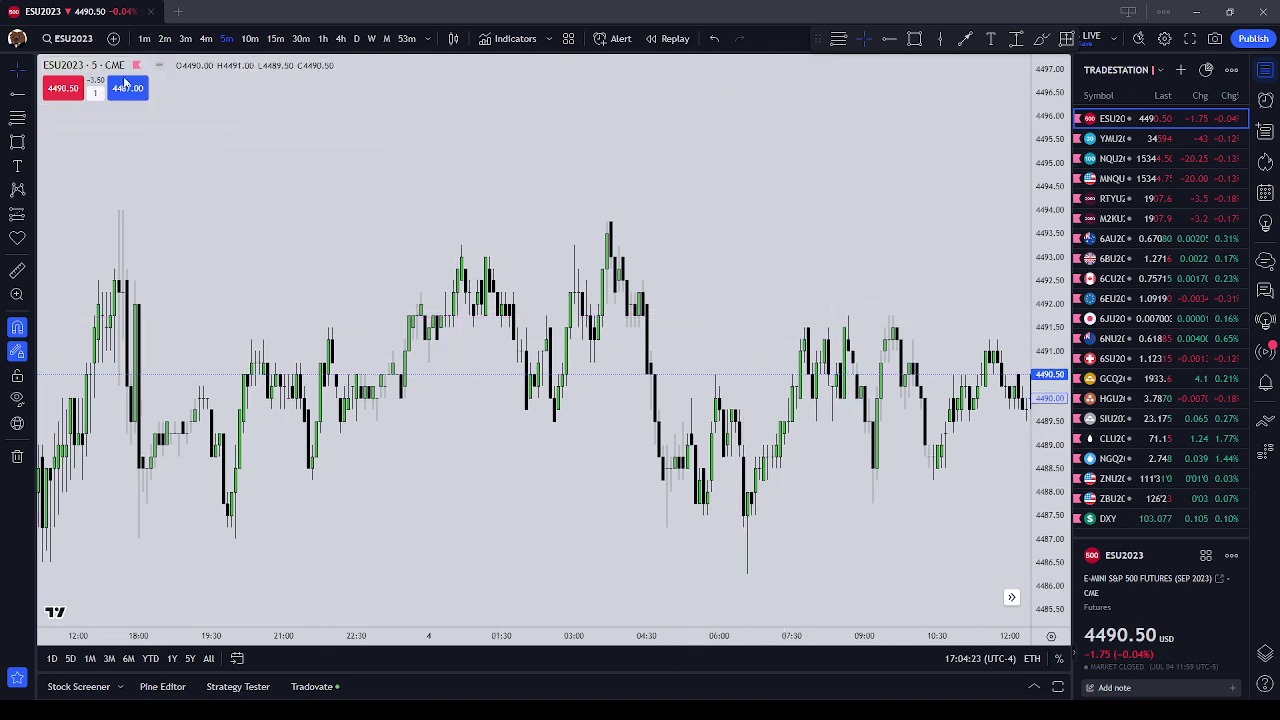
Step: Highlight the July 4 decline from the 4493.75 high to the low near 06:35 with a rectangle, and delete it
left_click(18, 141)
mouse_move(606, 207)
left_mouse_down()
mouse_move(709, 371)
mouse_move(748, 572)
left_mouse_up()
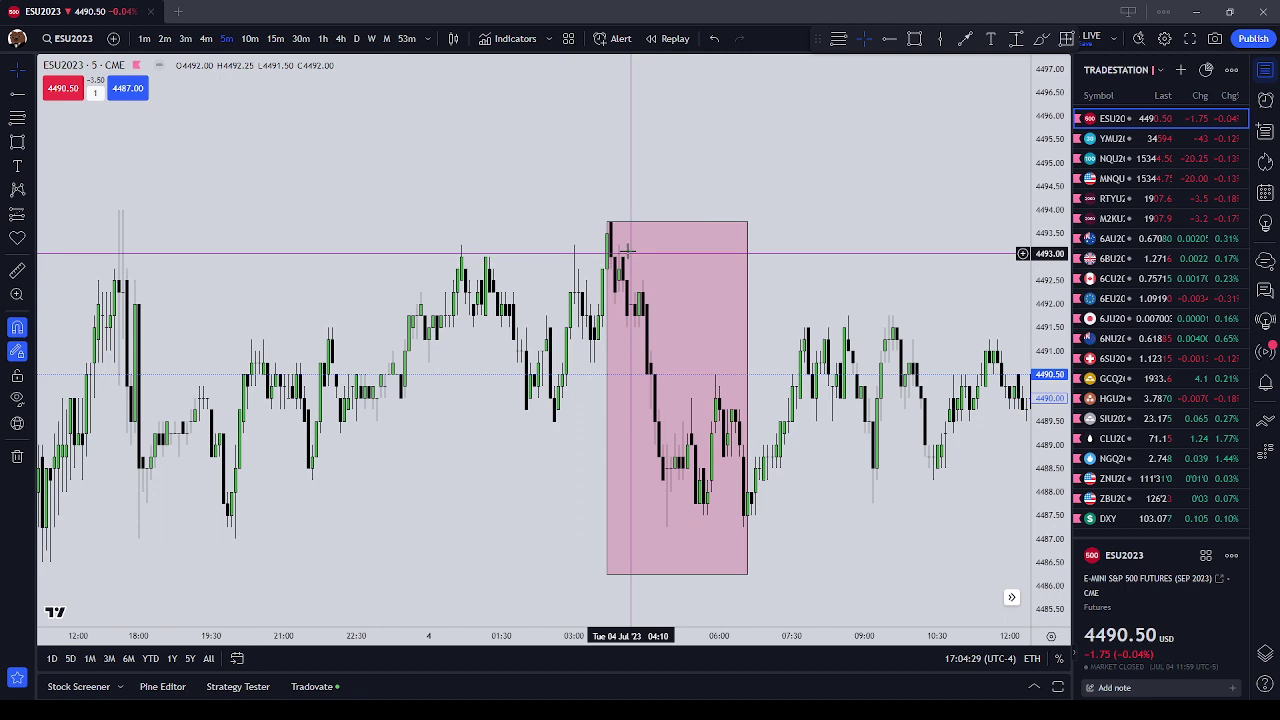
left_click(745, 547)
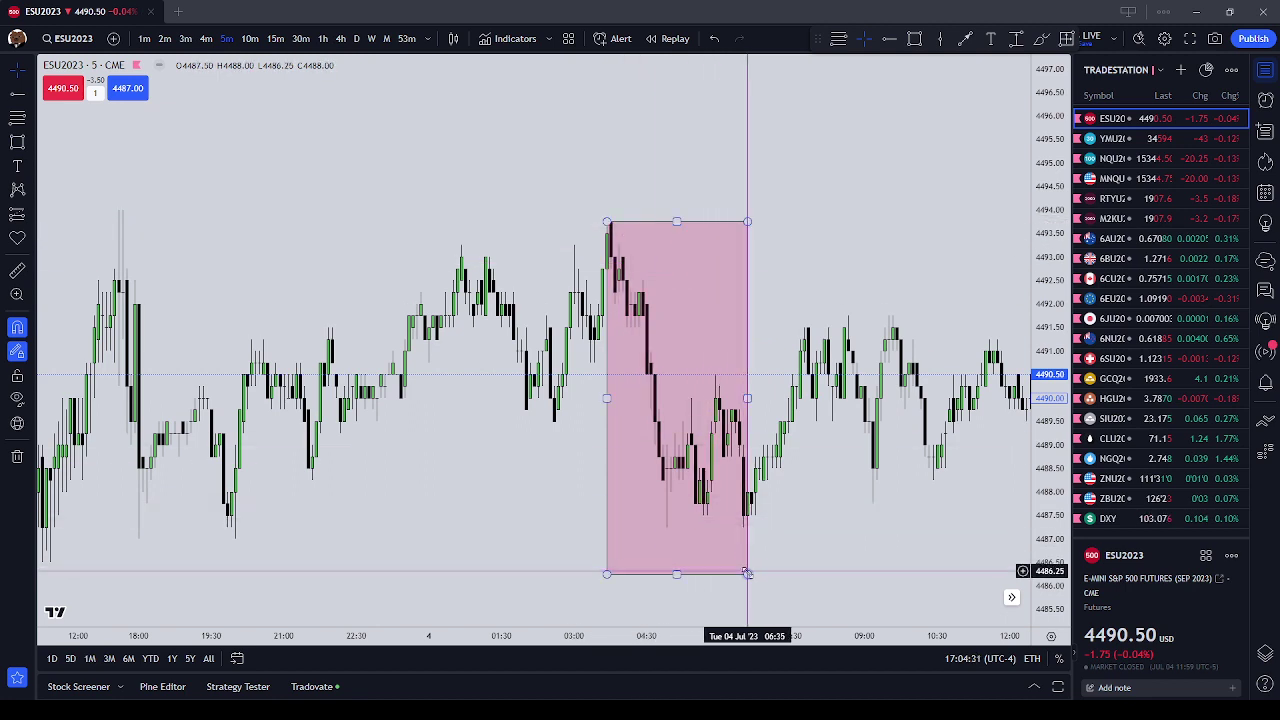
key("Delete")
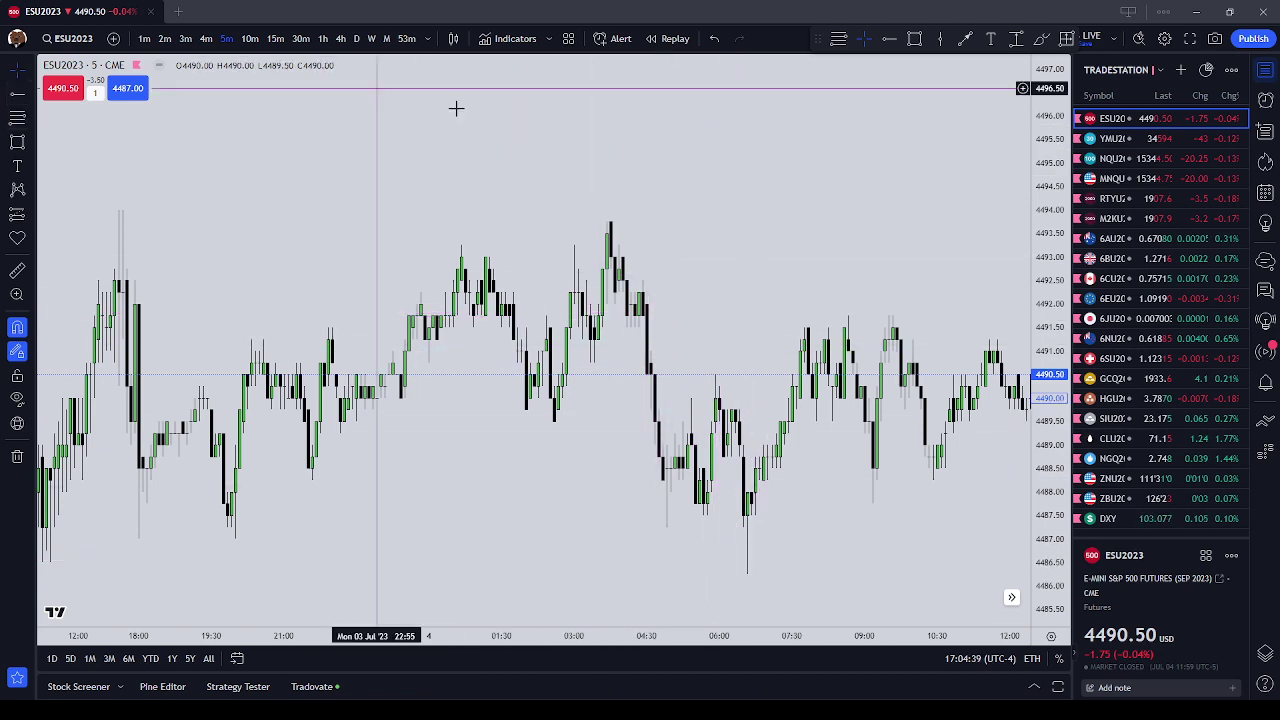
Step: Place a horizontal ray at 4493.25 from the July 4 00:40 candle's high and give it a solid line style
left_click(13, 103)
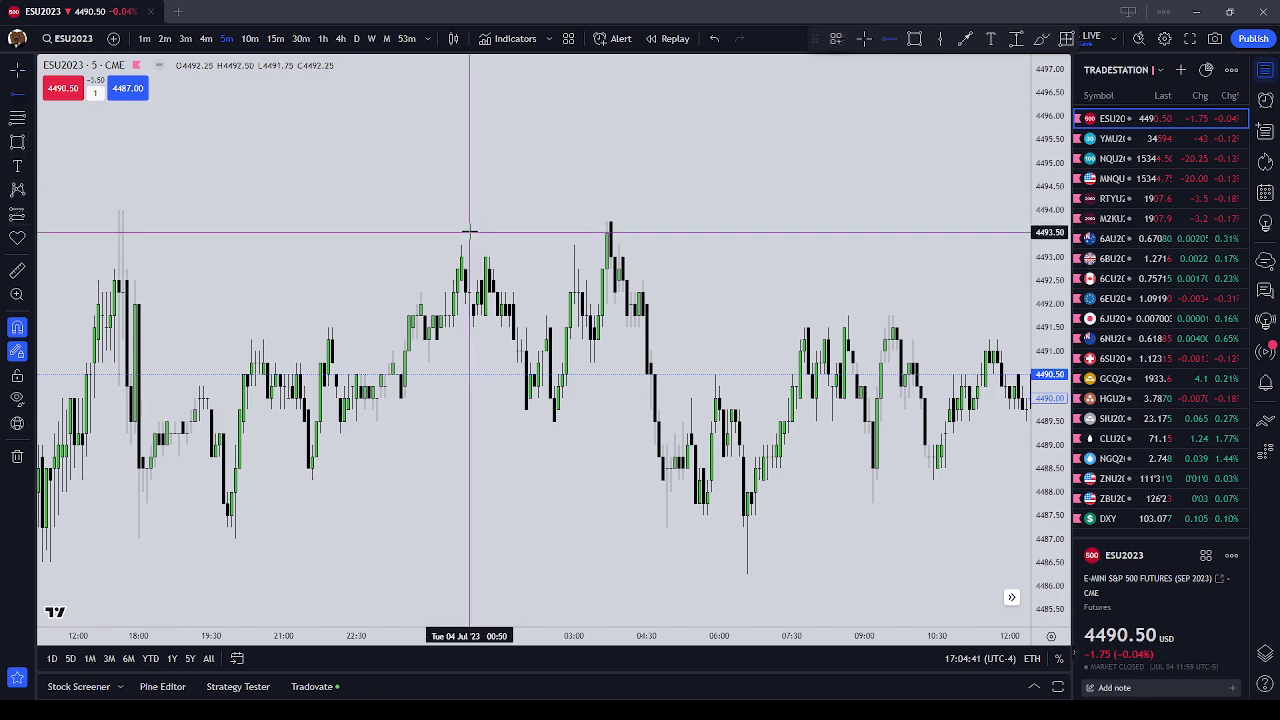
left_click(461, 245)
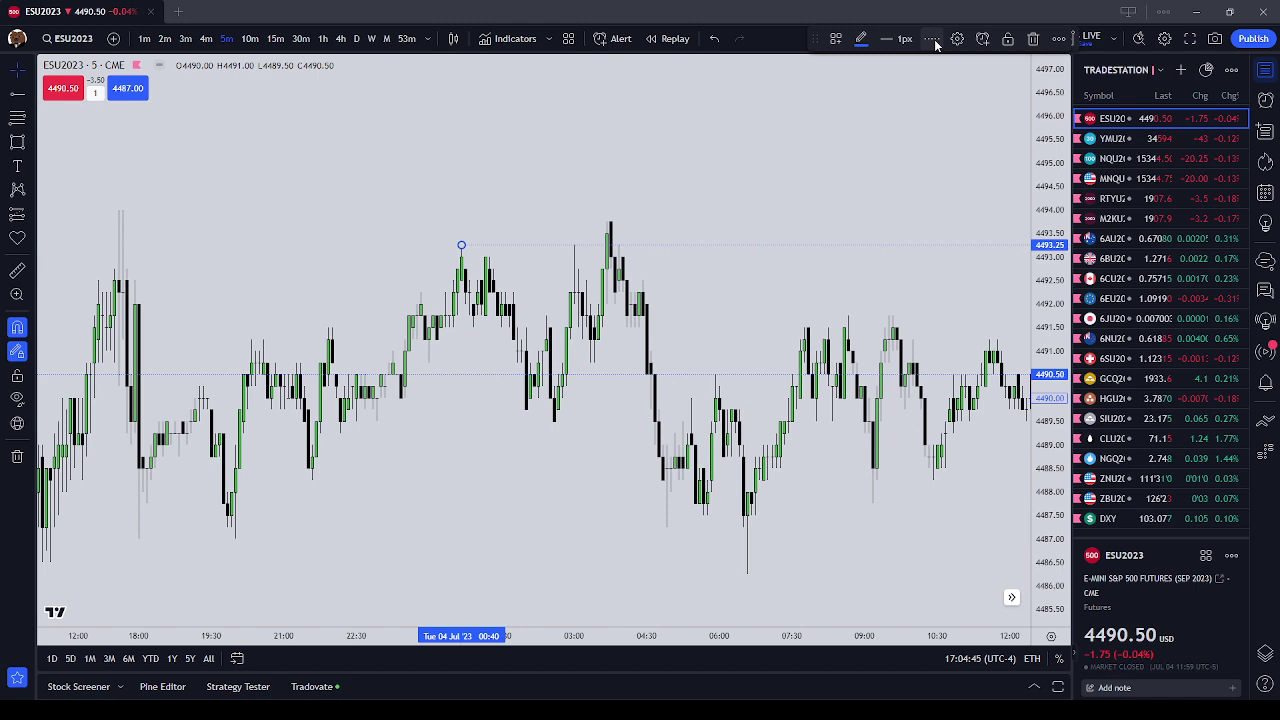
left_click(926, 40)
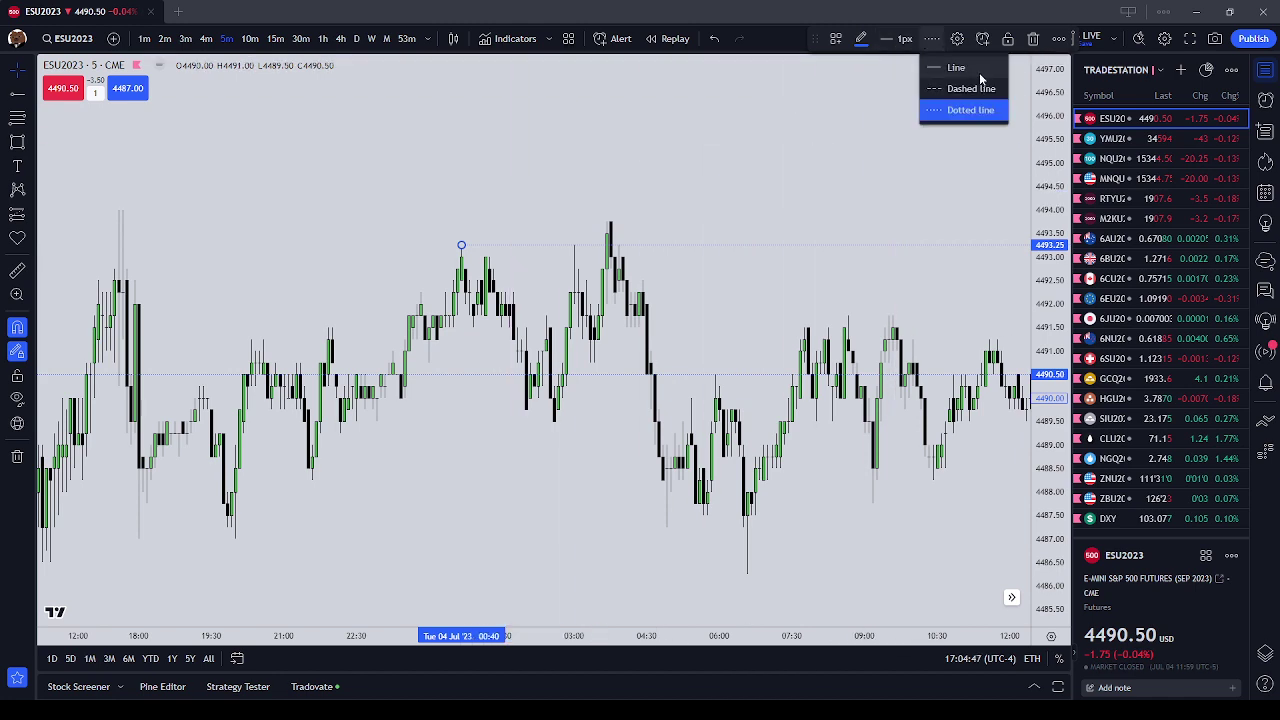
left_click(978, 74)
right_click(773, 152)
left_click(634, 118)
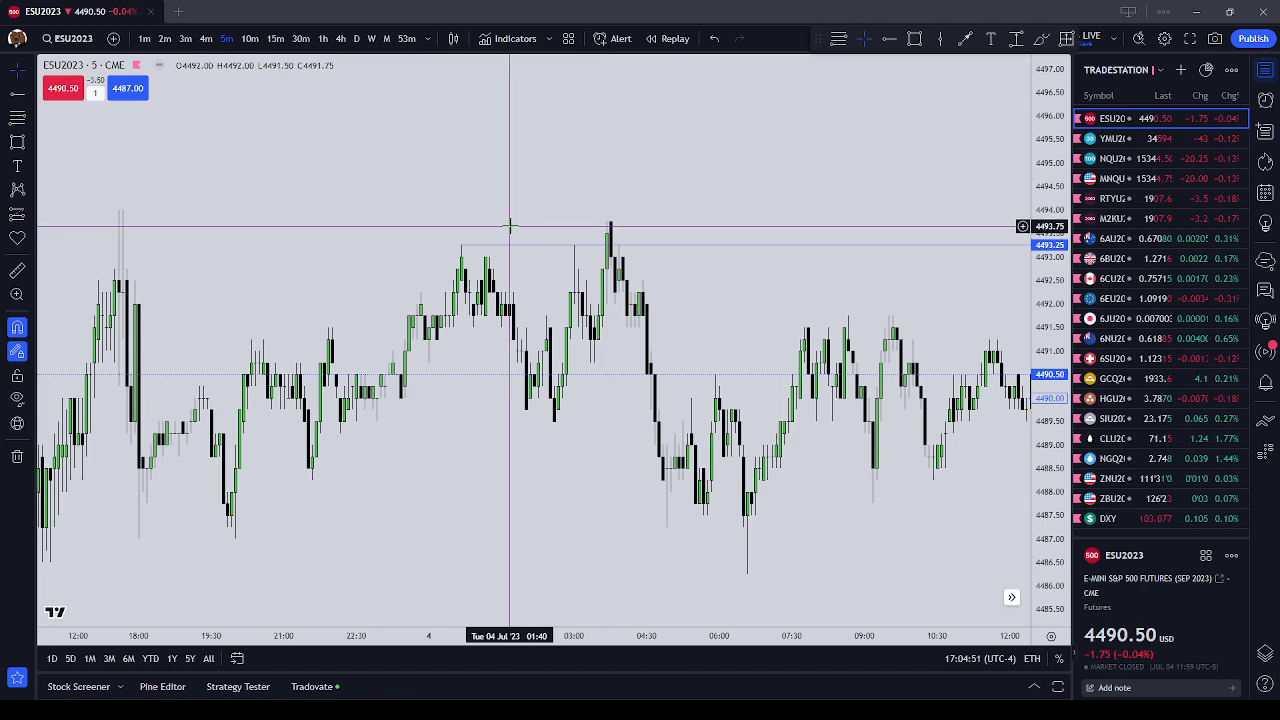
Step: Draw a vertical arrow pointing down at the July 4 03:45 high and adjust it so it sits just above the candle
left_click(967, 40)
left_click(610, 157)
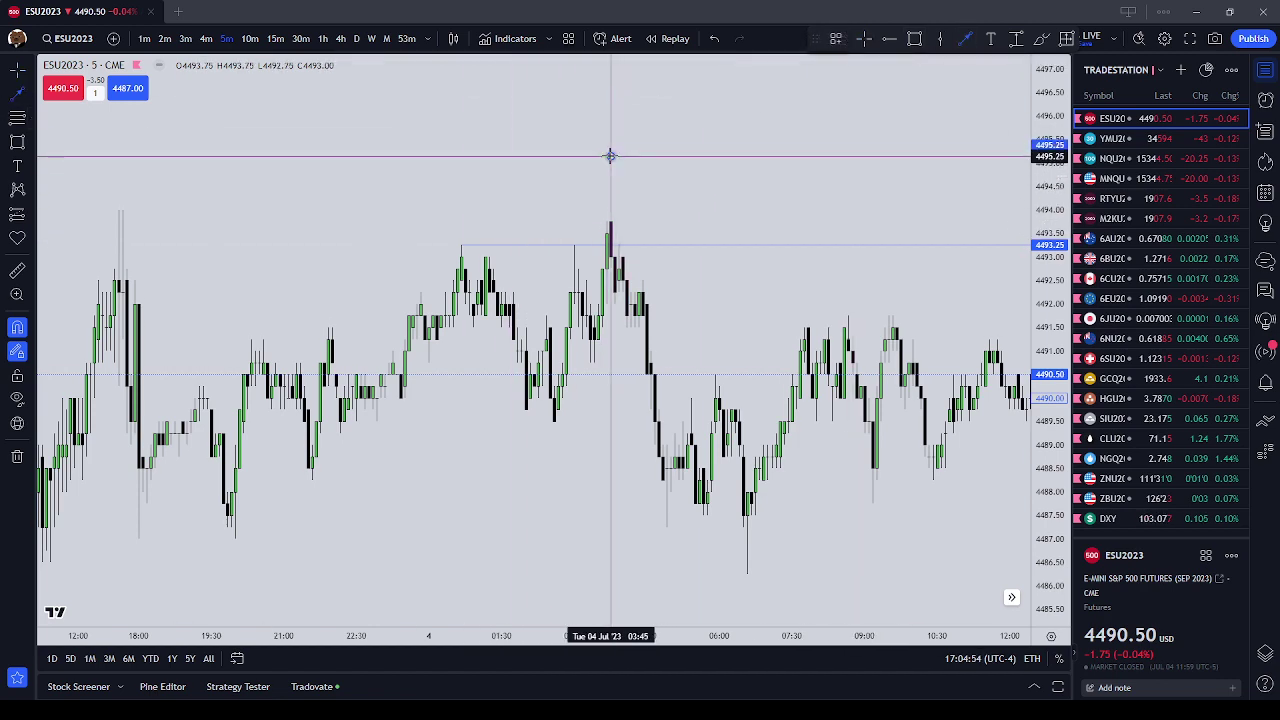
left_click(610, 210)
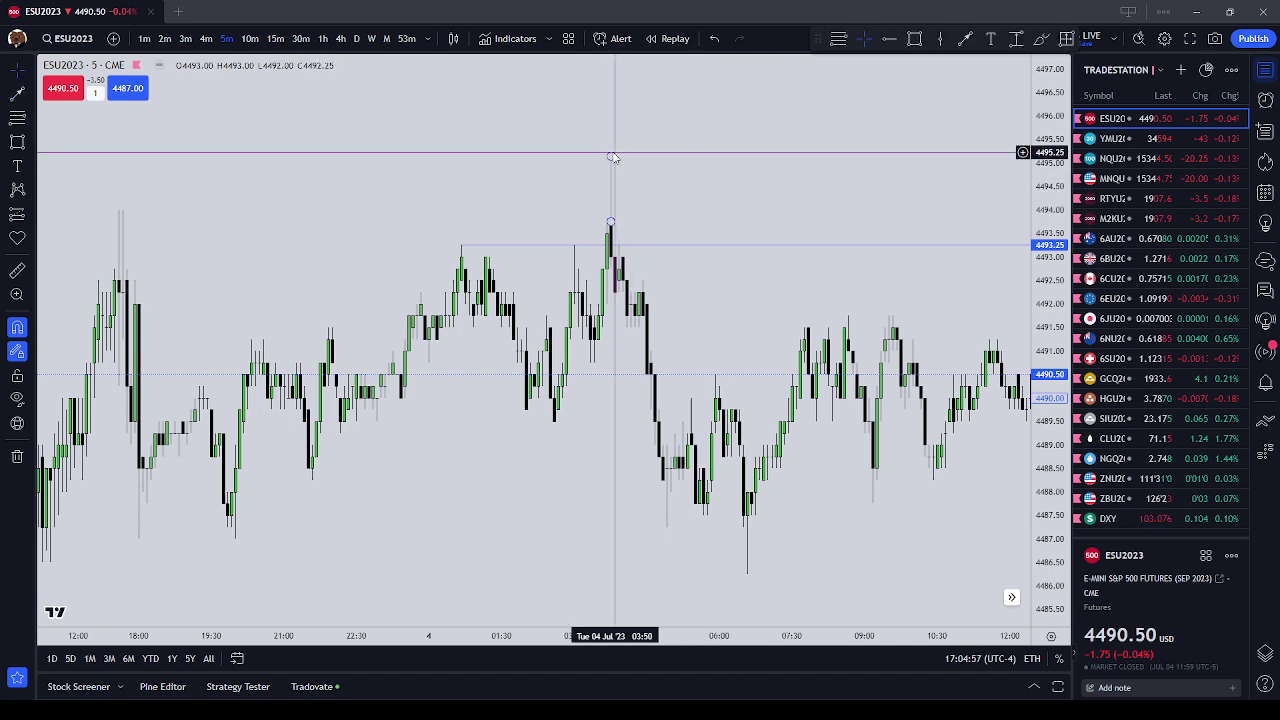
left_click_drag(613, 154, 611, 178)
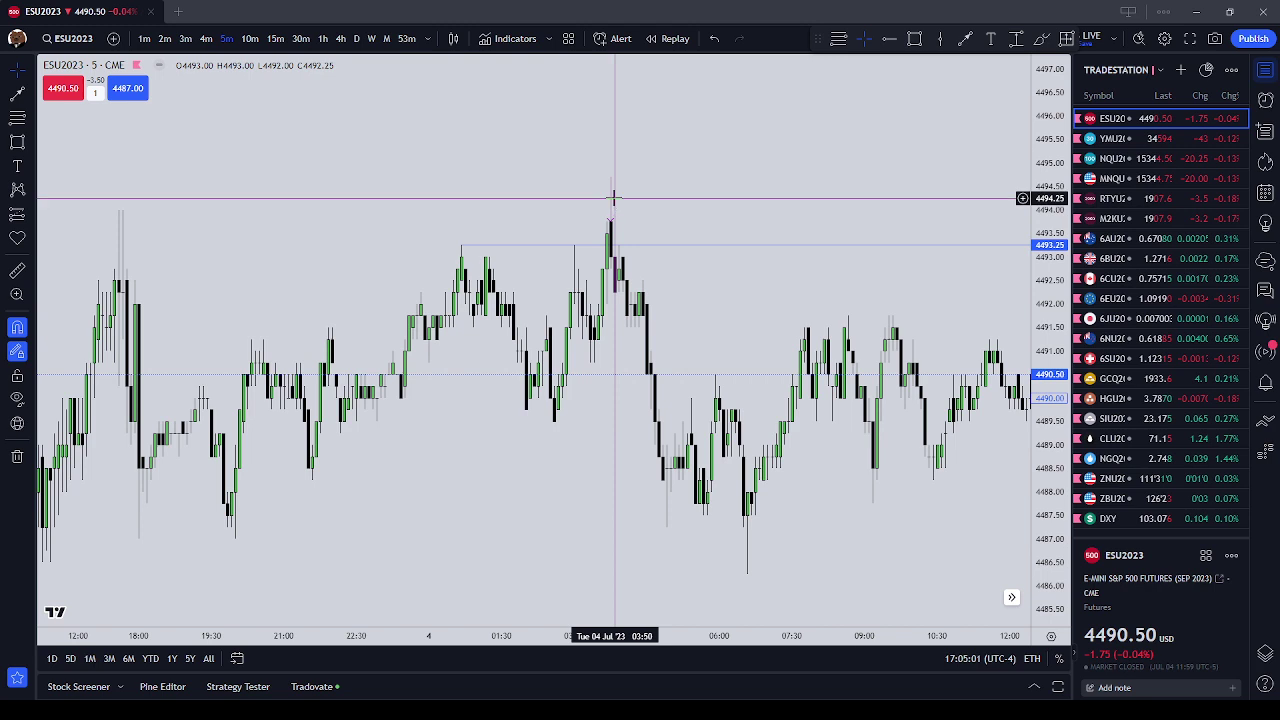
left_click_drag(612, 195, 609, 168)
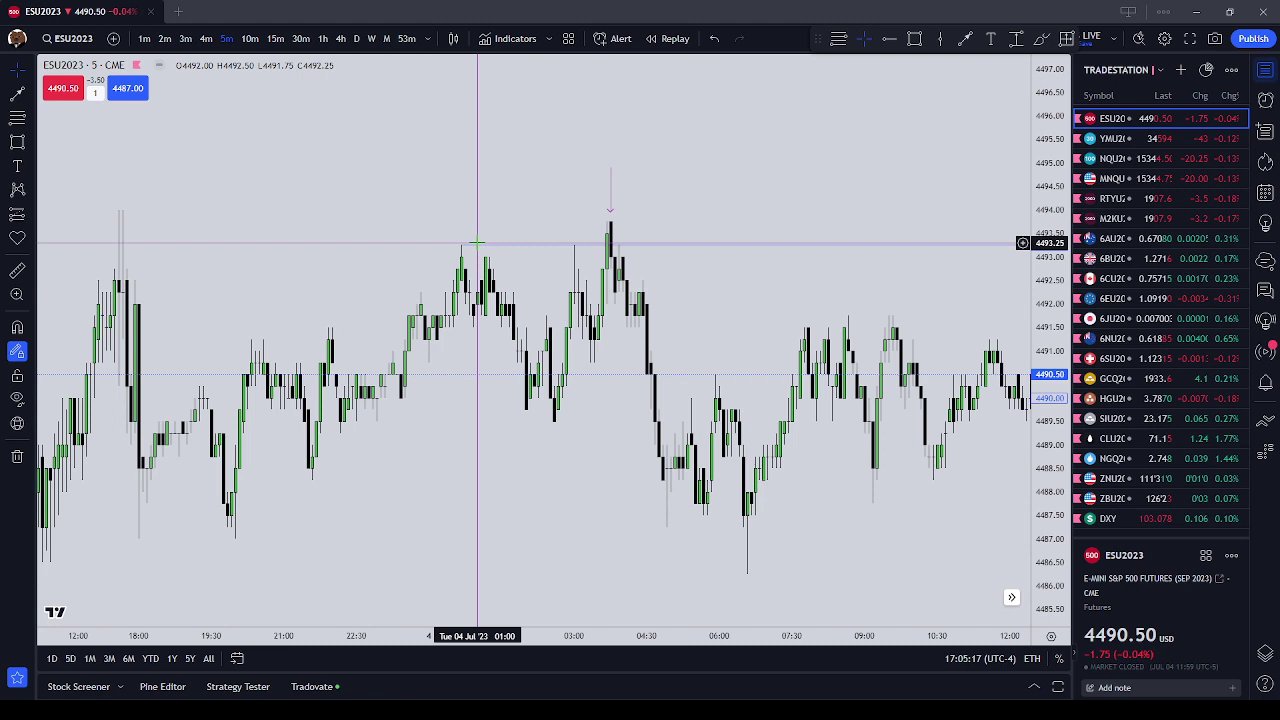
Step: Draw a Fibonacci retracement from 4492.50 to 4494.00 on the July 3 12:50 candle, apply the 0.25 - 0.50 - 0.75 (Red) template, and delete it
left_click(17, 119)
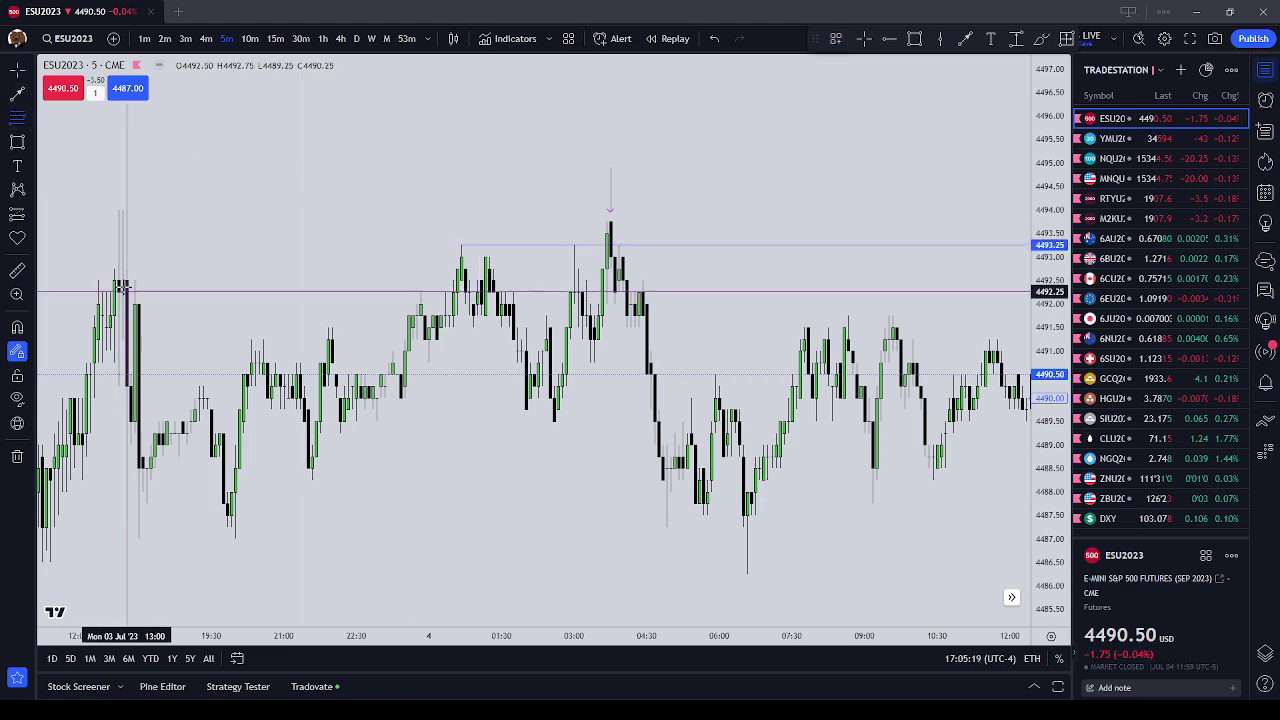
left_click(16, 330)
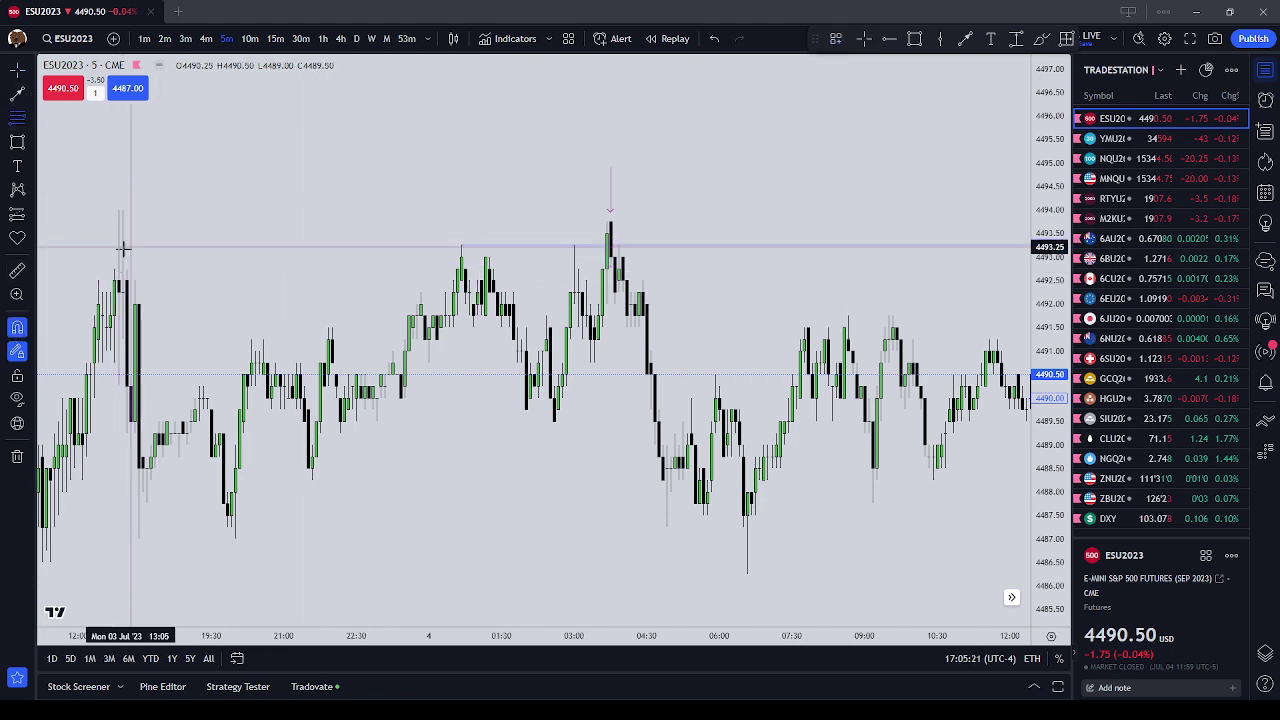
left_click(118, 280)
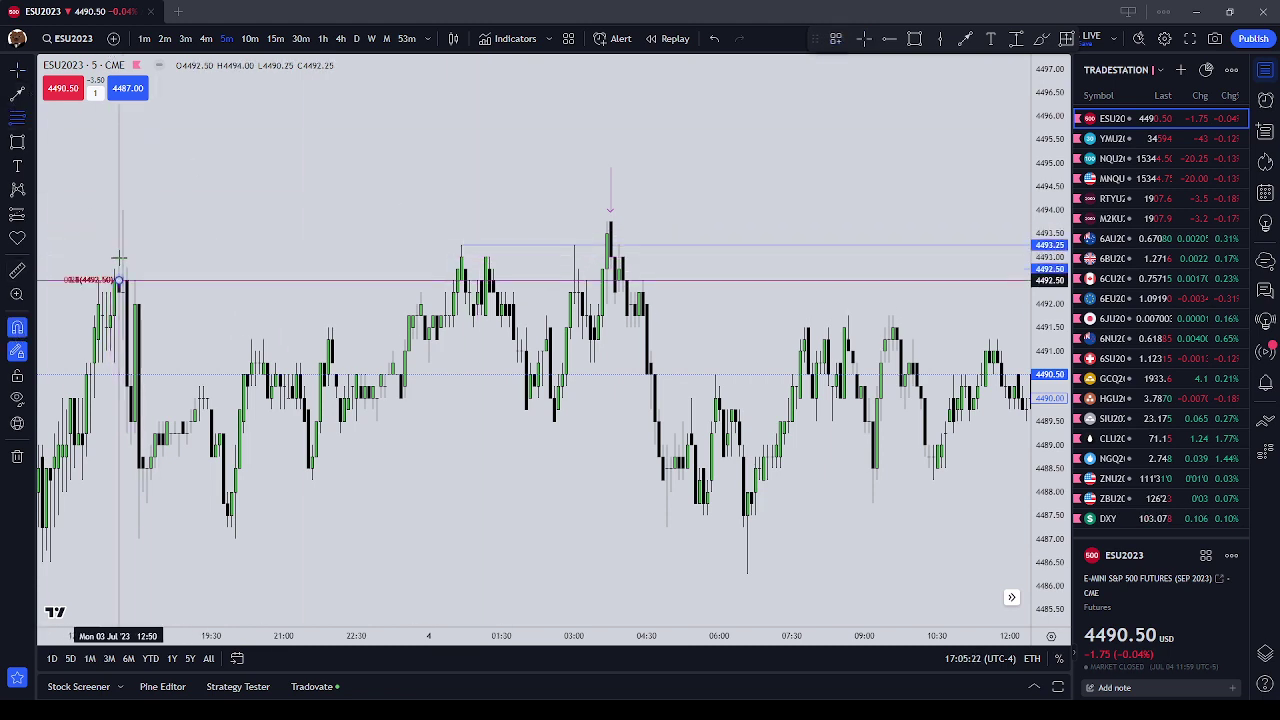
left_click(118, 205)
left_click(835, 38)
left_click(880, 119)
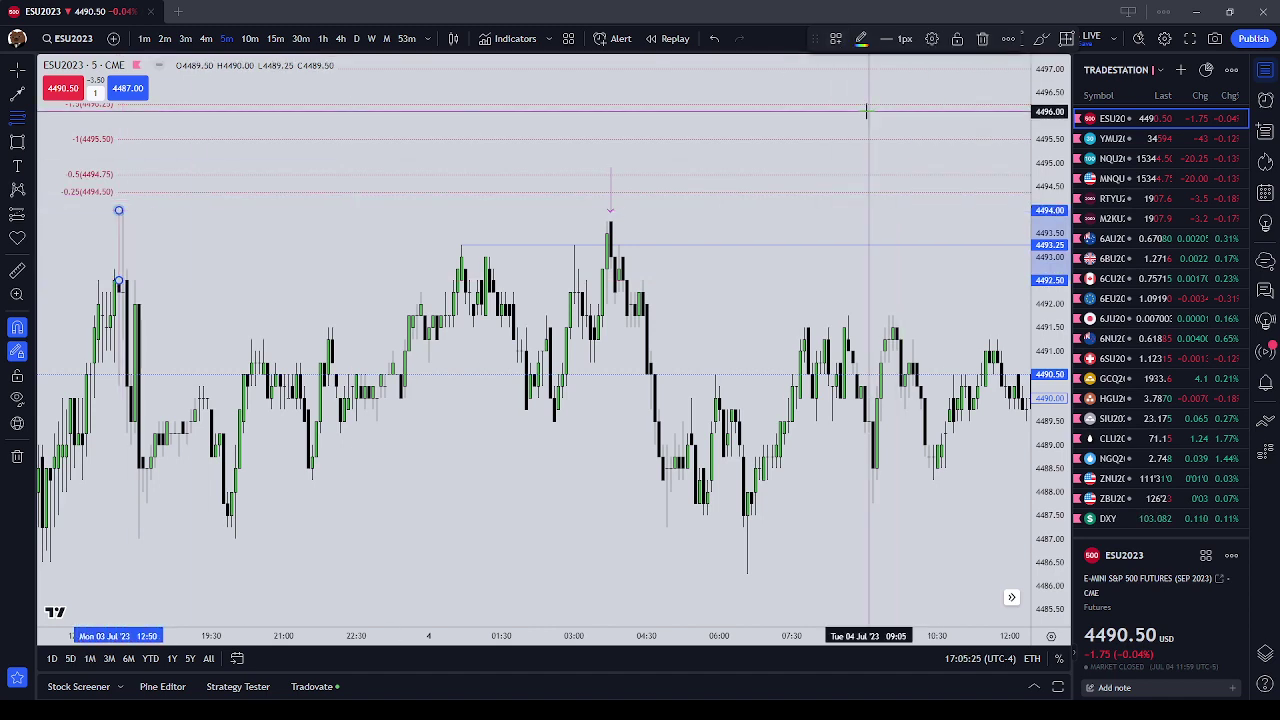
left_click(301, 188)
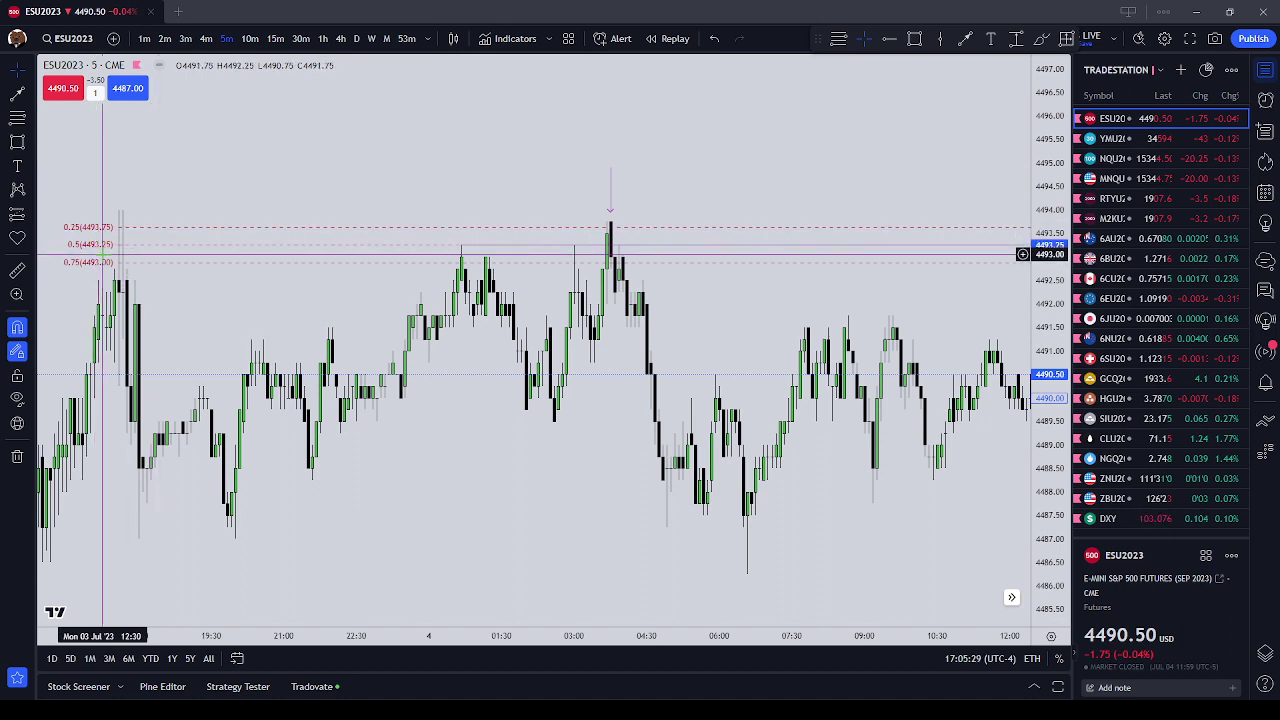
left_click(188, 229)
left_click(982, 47)
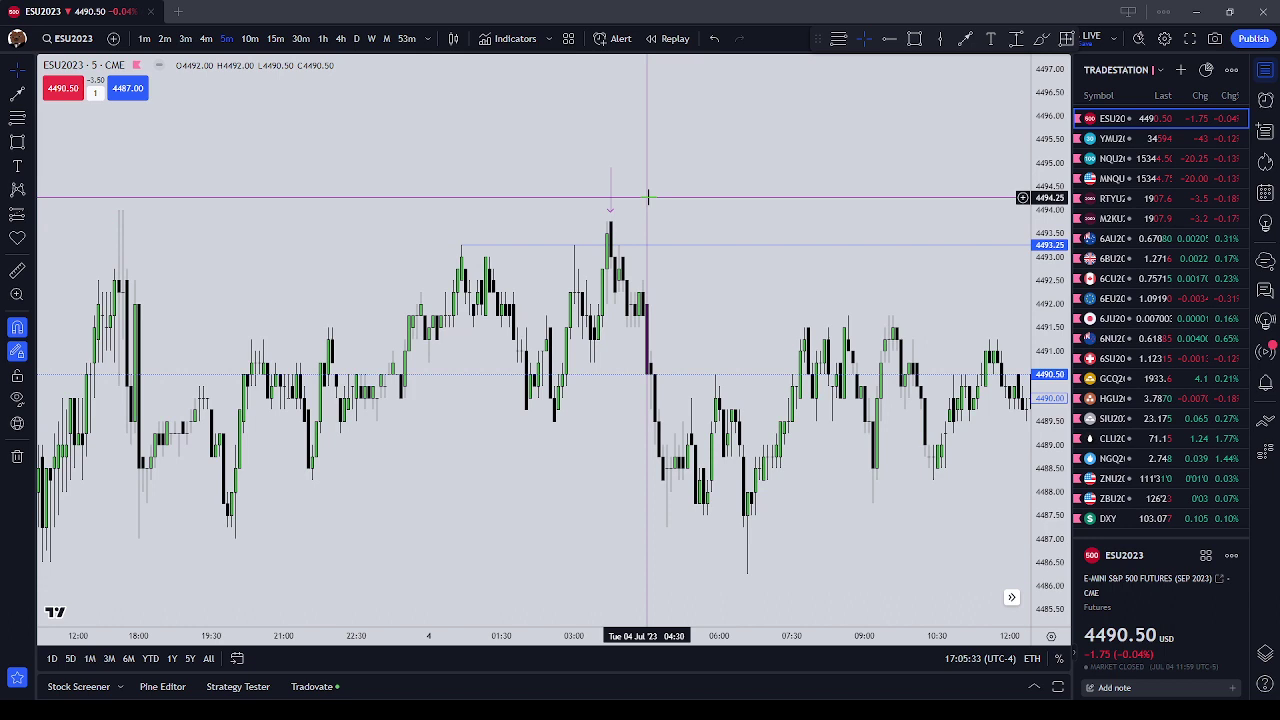
Step: Circle the July 4 03:45 swing high freehand with the Brush tool, with magnet snapping off
left_click(1022, 40)
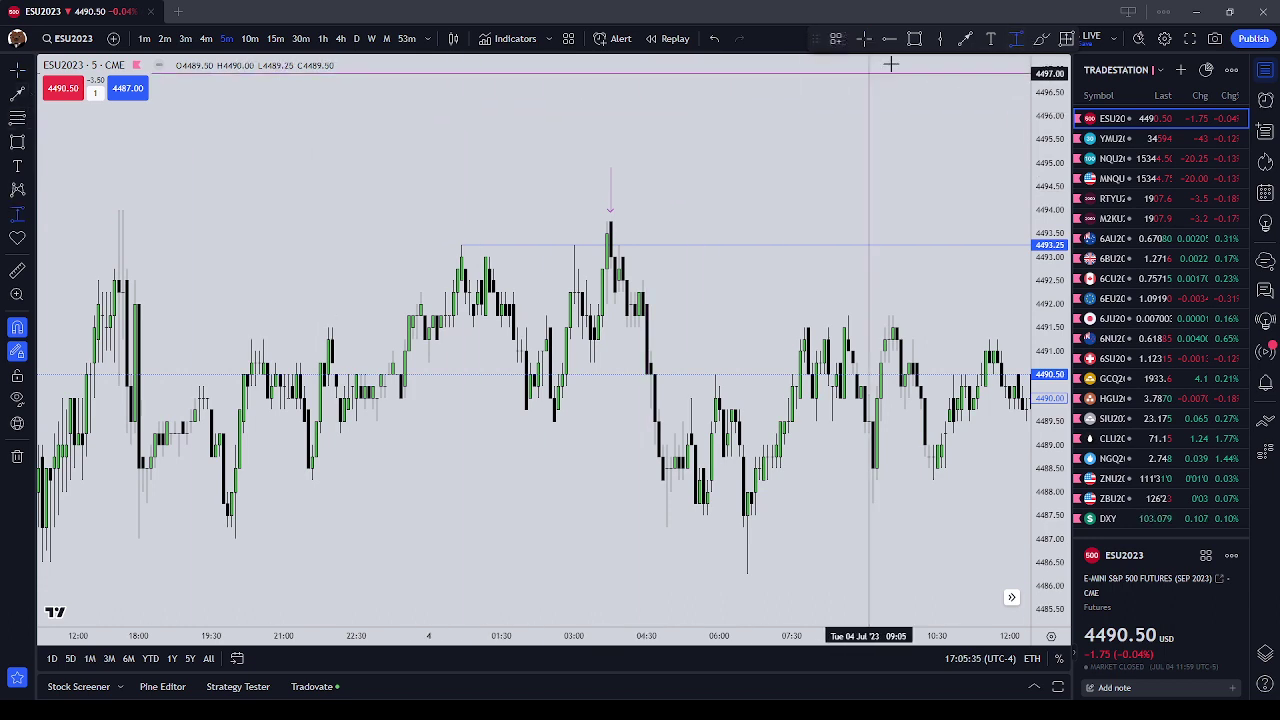
left_click(18, 328)
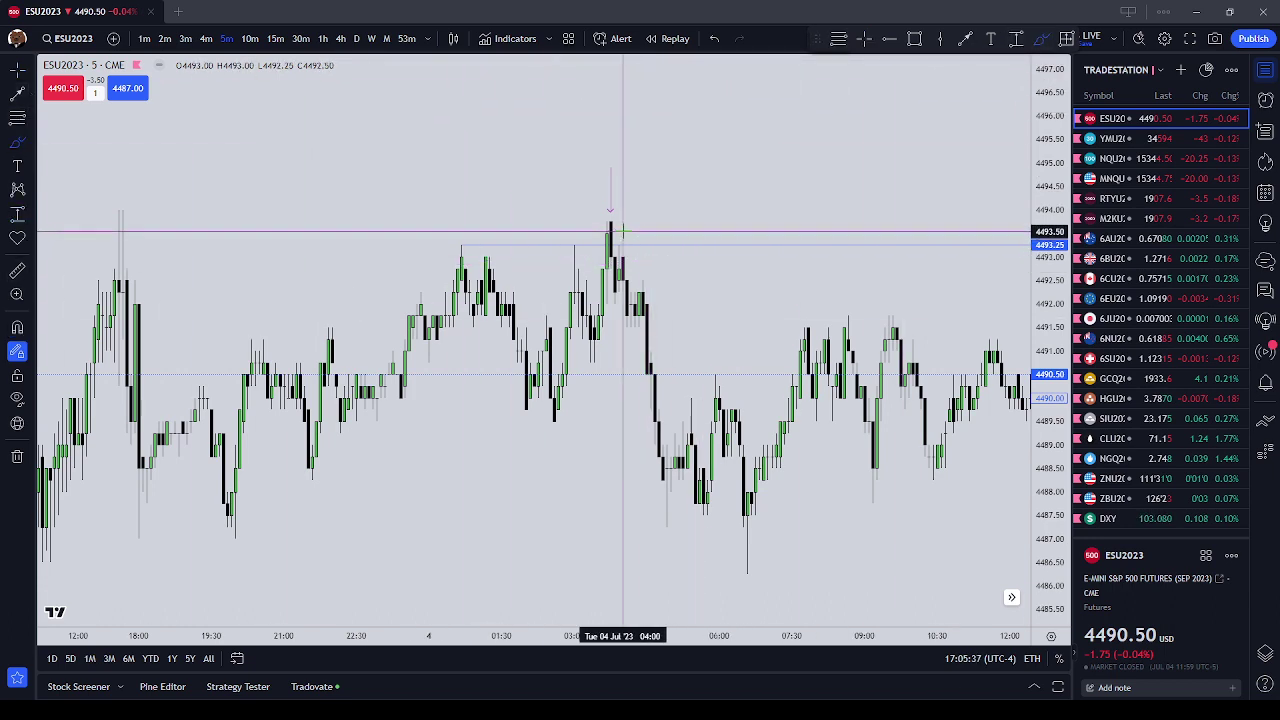
mouse_move(623, 218)
left_mouse_down()
mouse_move(588, 226)
mouse_move(624, 221)
left_mouse_up()
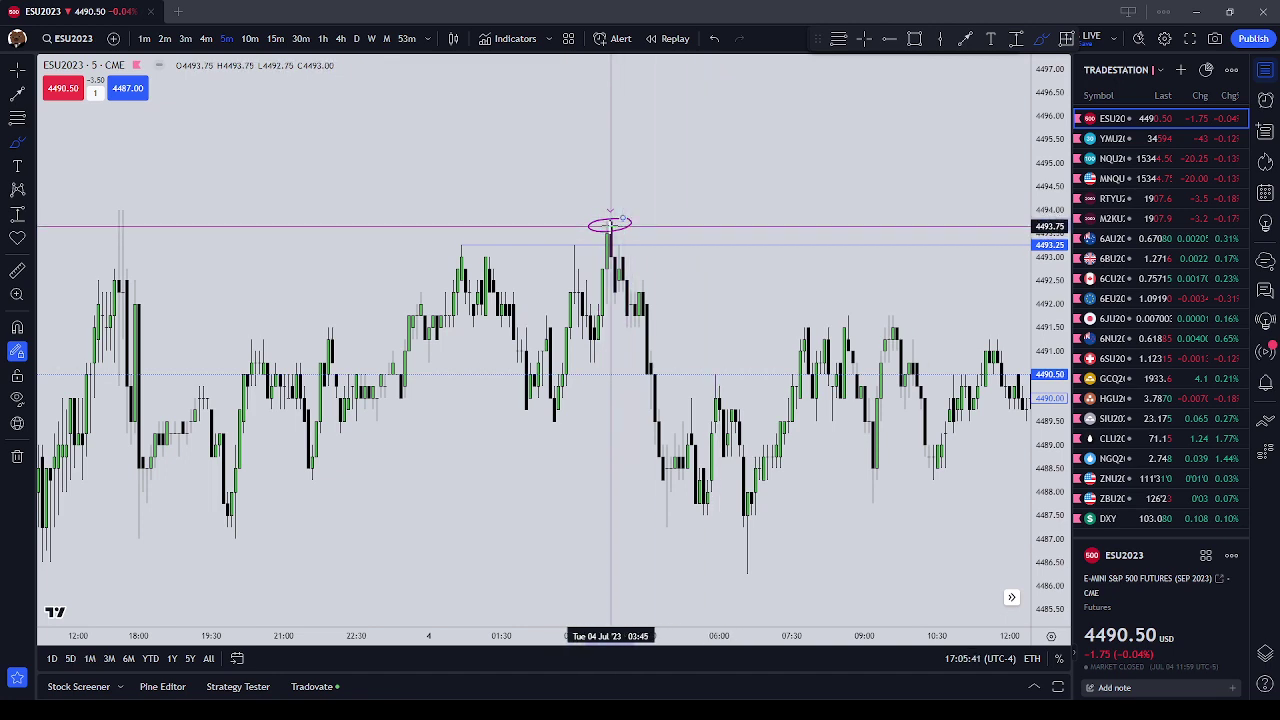
Step: Draw a magnet-snapped Fibonacci retracement from the July 4 03:00 high at 4493.25 to the 4490.75 low and apply the ICT Breaker Std. Dev. Projection template
left_click(17, 118)
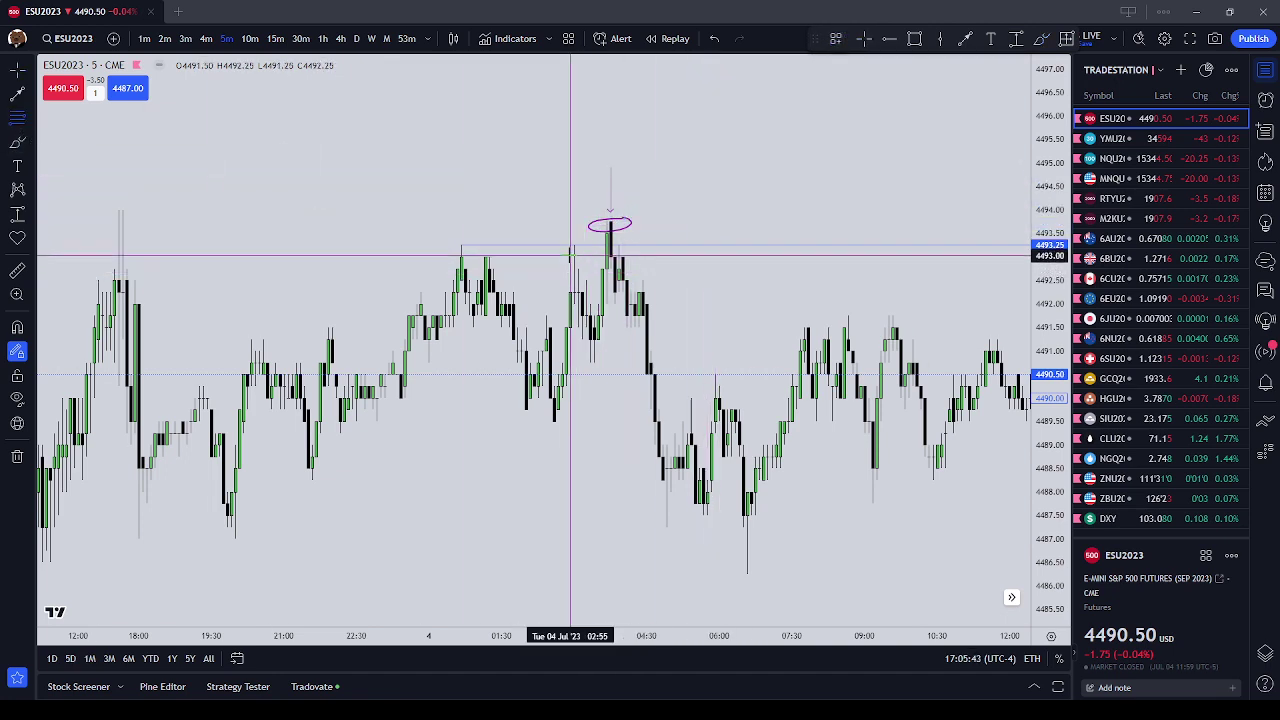
left_click(17, 327)
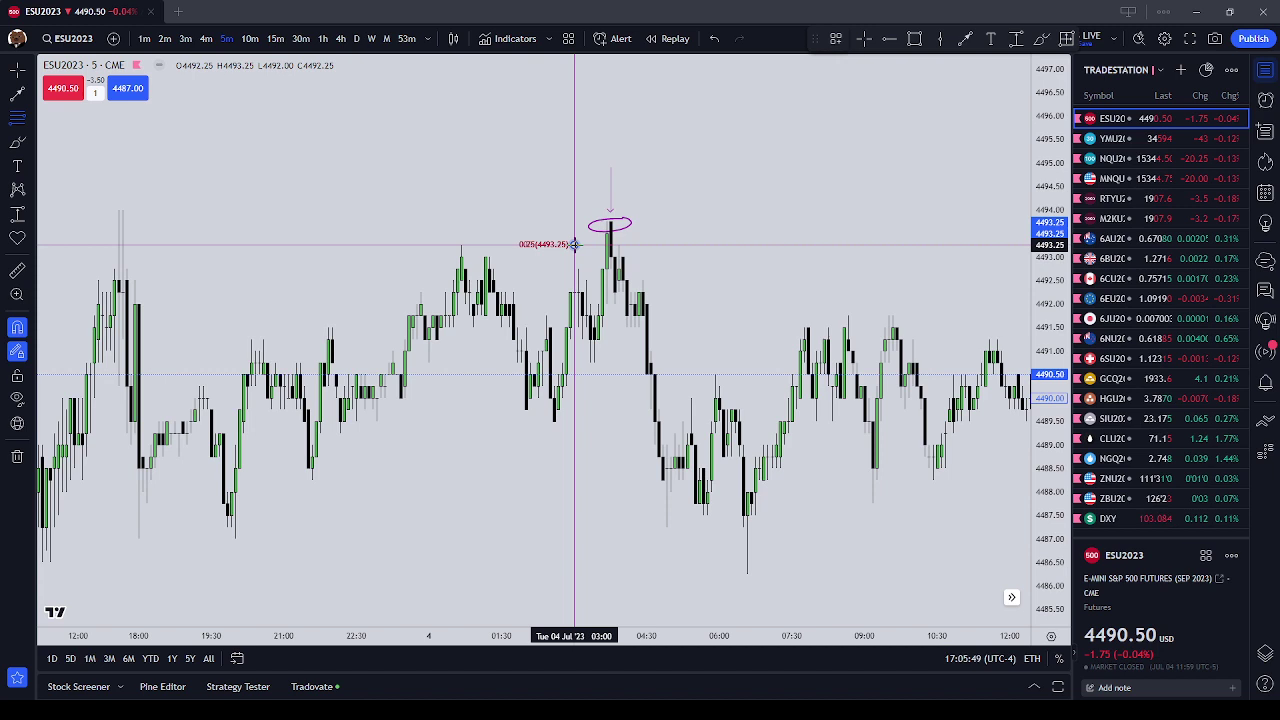
left_click(593, 363)
left_click(836, 40)
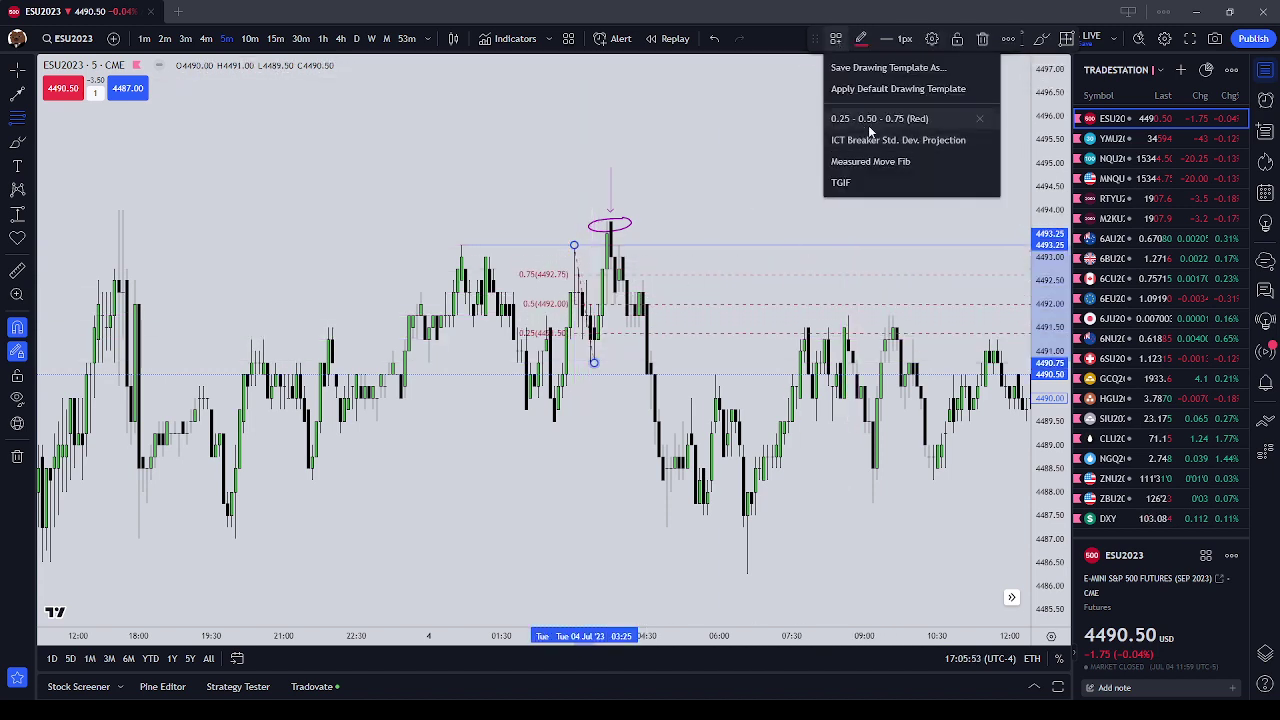
left_click(888, 141)
Step: Examine the July 4 decline from the circled high against the -1 and -2 projection levels
left_click_drag(806, 160, 707, 65)
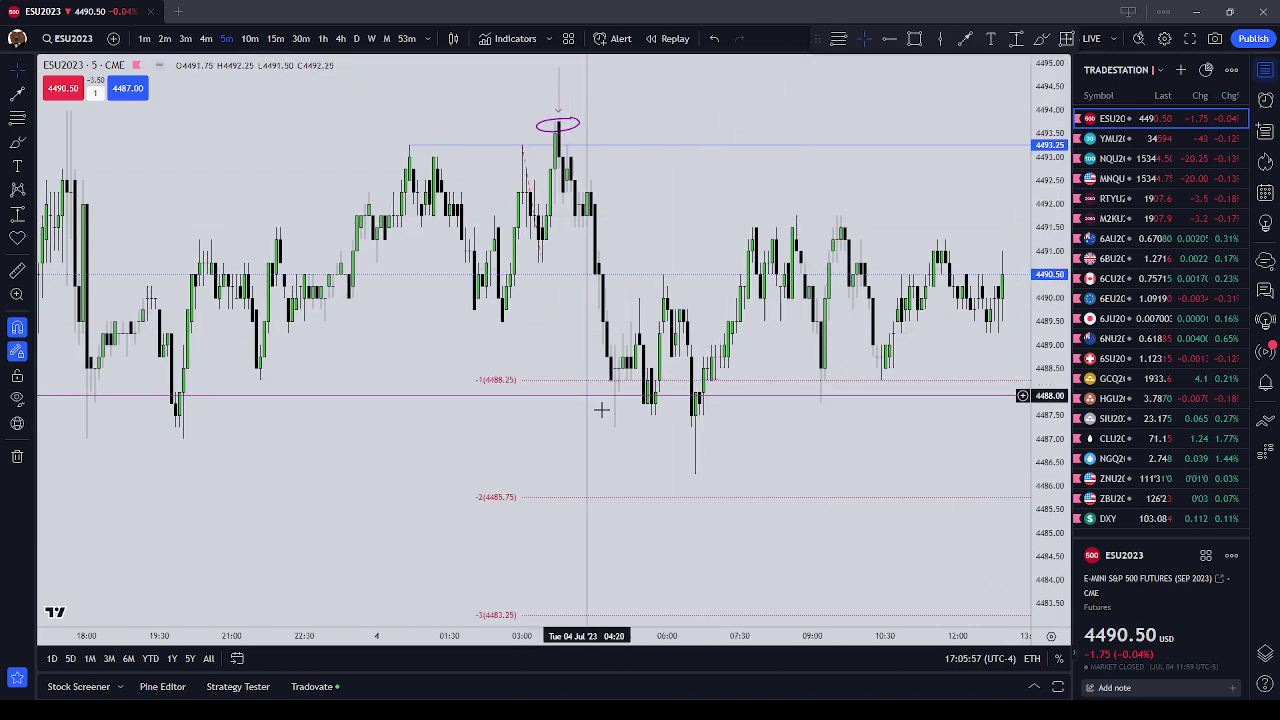
left_click_drag(642, 469, 678, 521)
scroll(723, 494, "down", 4)
scroll(759, 448, "up", 2)
scroll(677, 549, "down", 2)
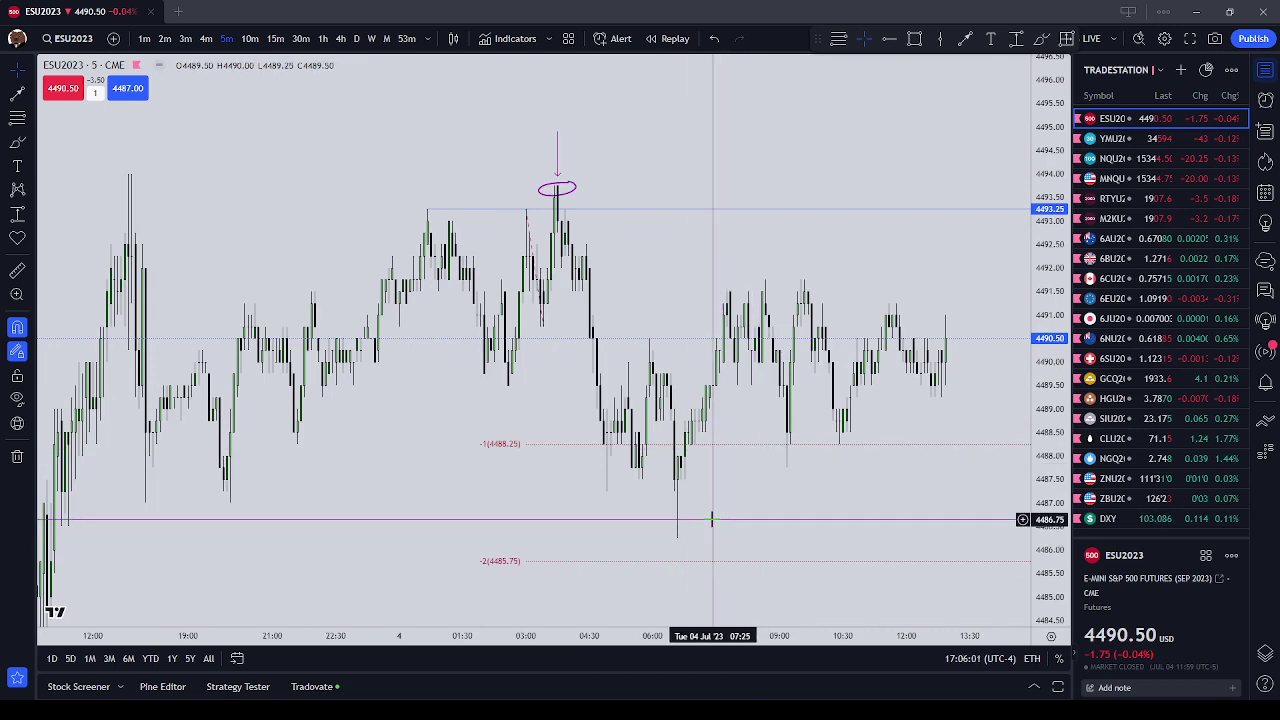
scroll(803, 541, "up", 2)
scroll(803, 541, "up", 2)
left_click_drag(656, 314, 700, 344)
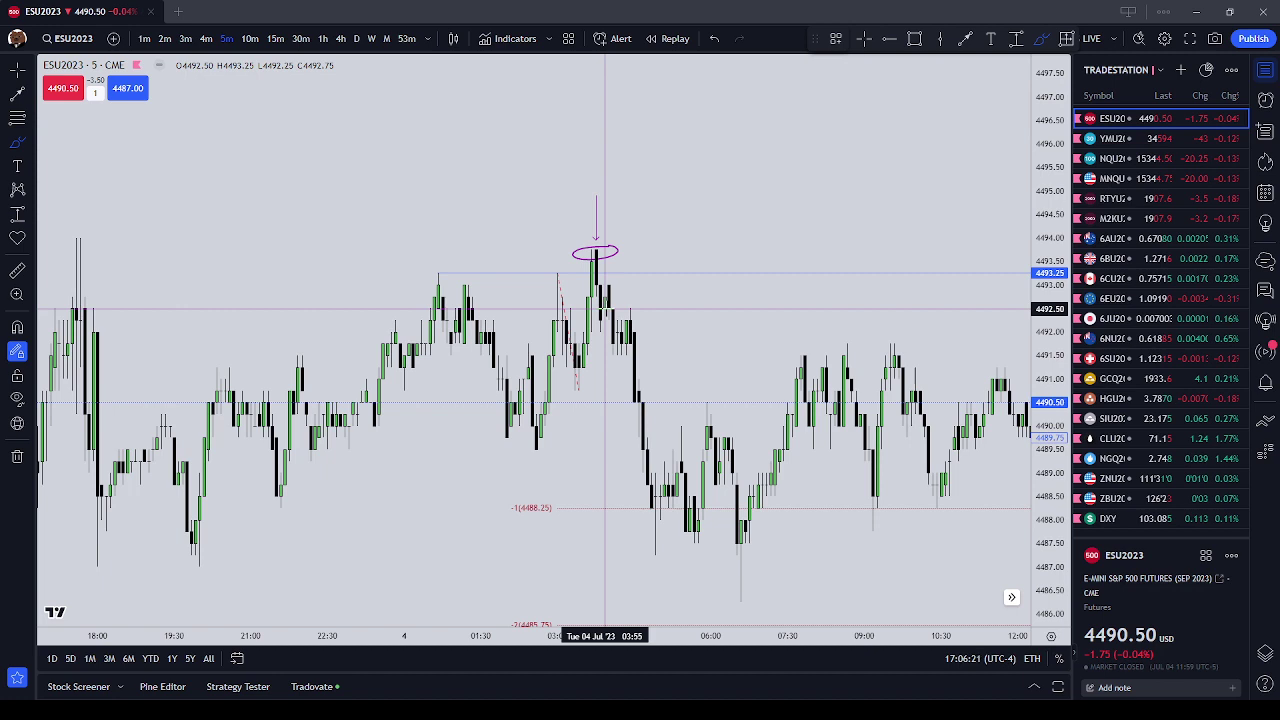
Step: Draw a short horizontal brush line at about 4492.50 beside the July 4 swing high and circle the 04:30 retest of it
left_click(620, 309)
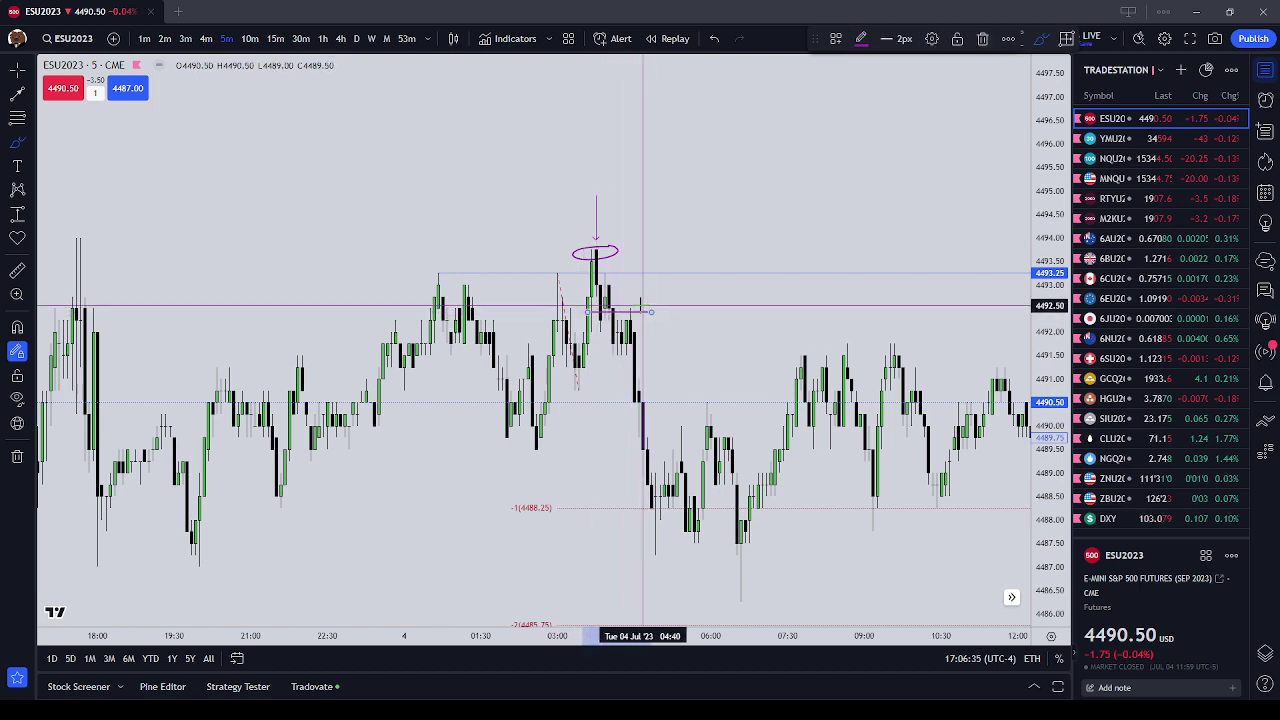
mouse_move(627, 305)
left_mouse_down()
mouse_move(617, 308)
mouse_move(643, 308)
left_mouse_up()
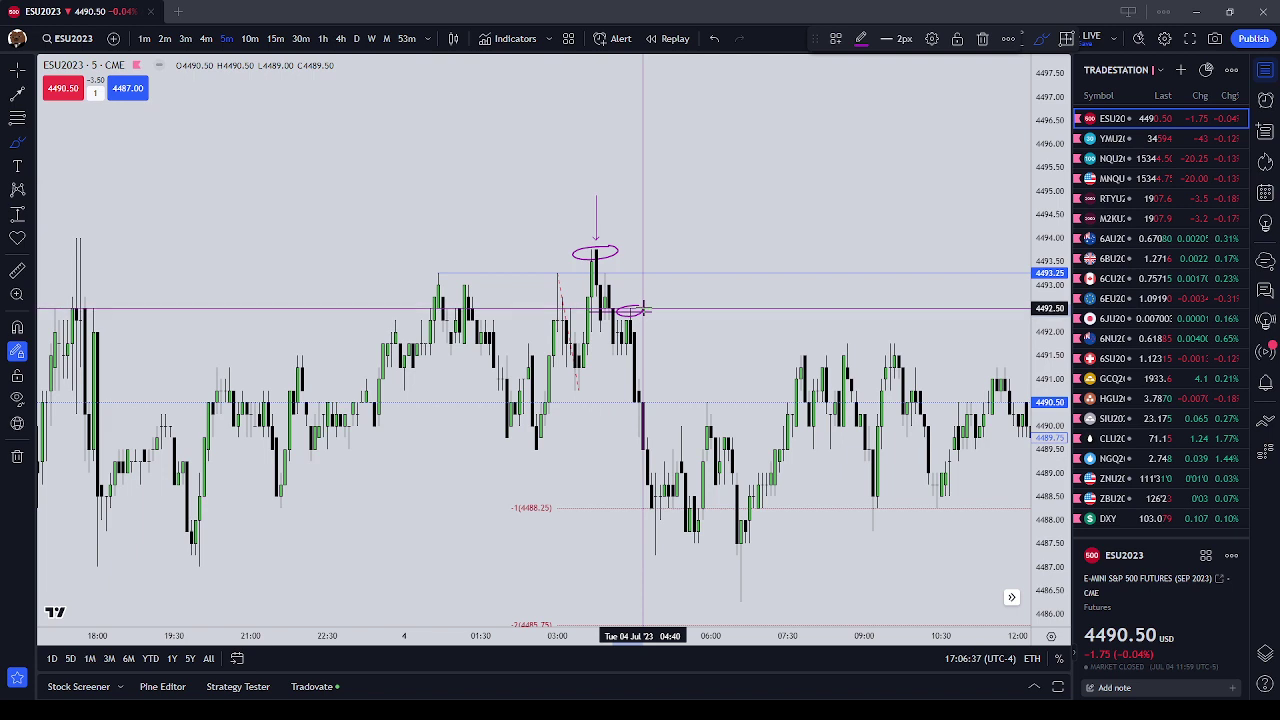
key("Escape")
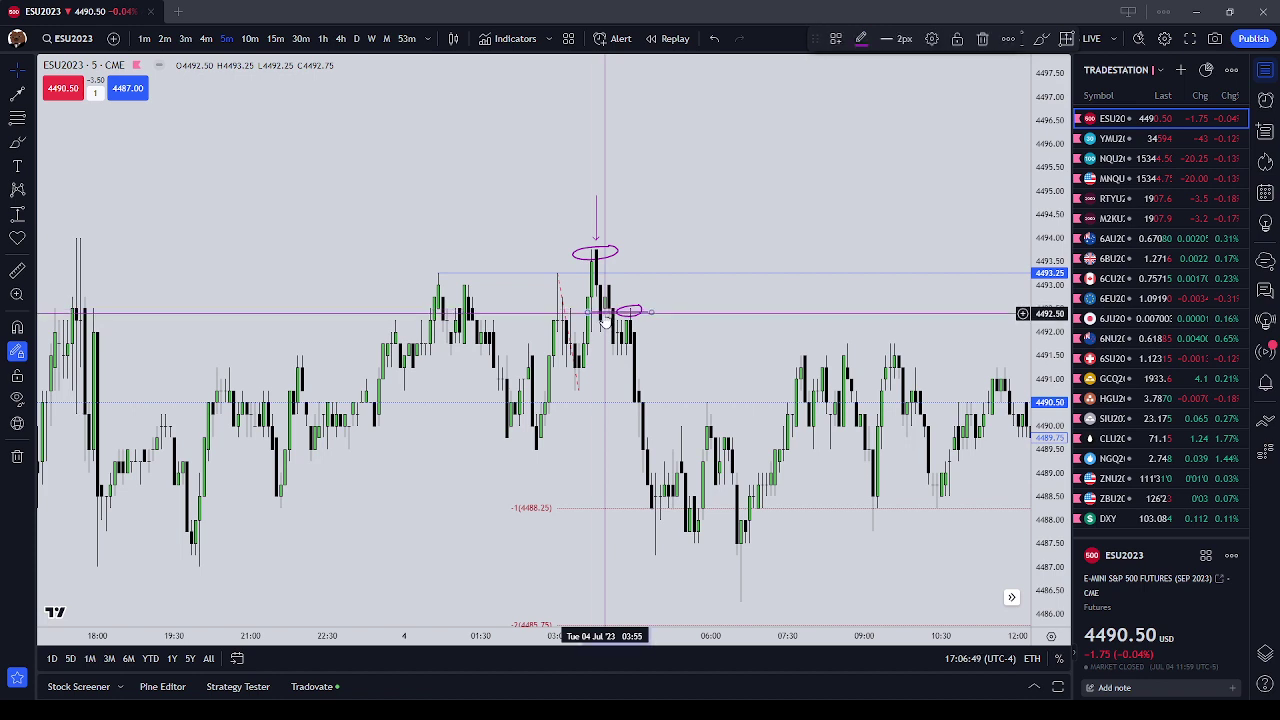
left_click_drag(690, 357, 687, 343)
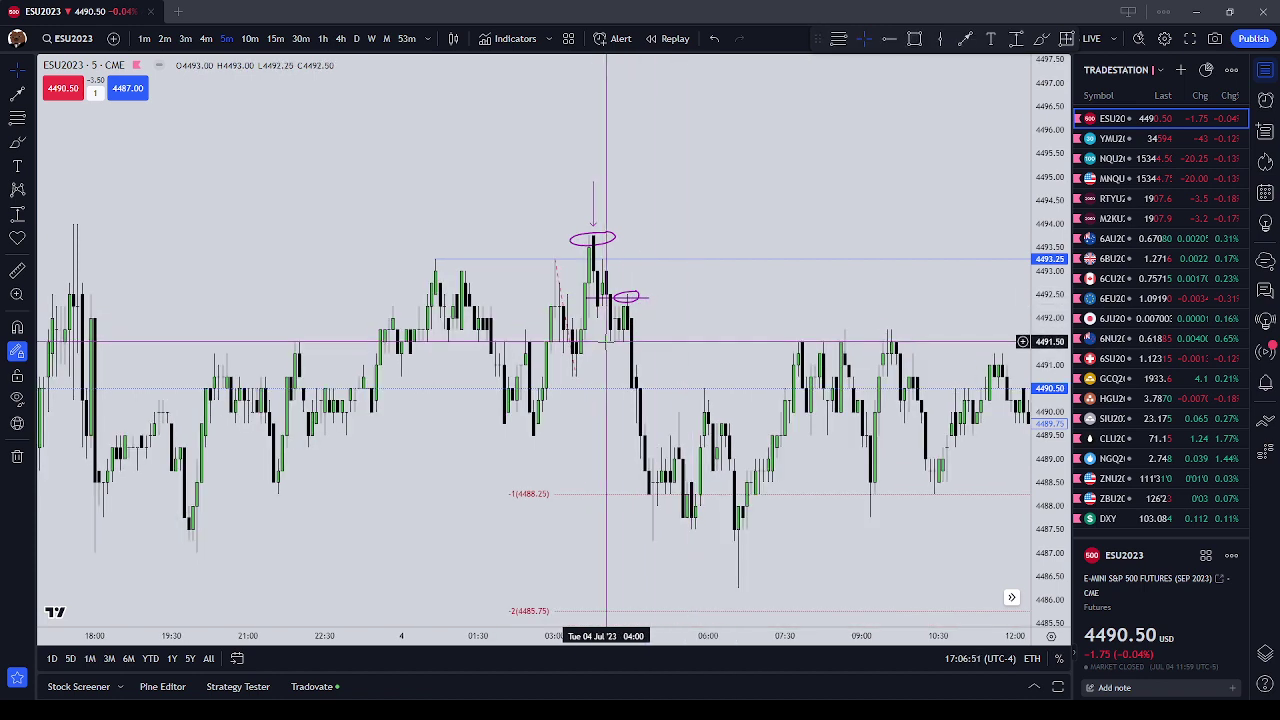
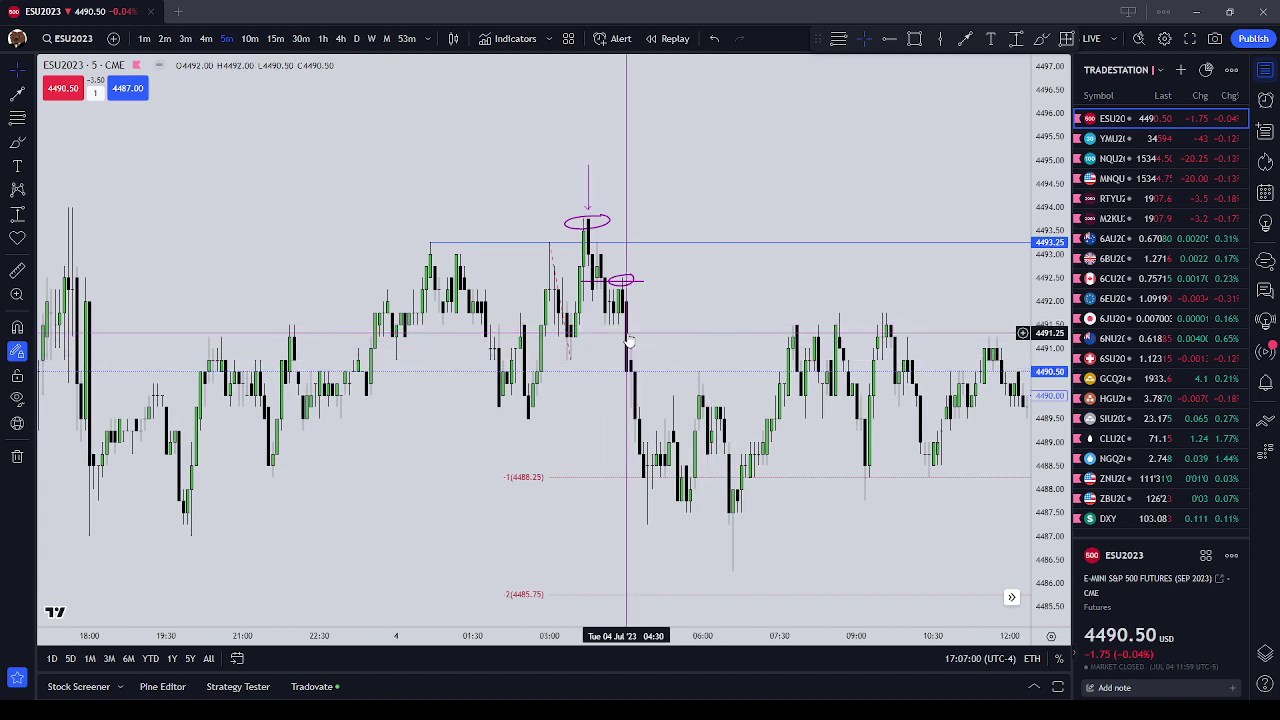
Step: Draw short horizontal brush lines at about 4491.50 and 4491.00 on the July 4 drop and circle the price at the lower line
left_click(20, 143)
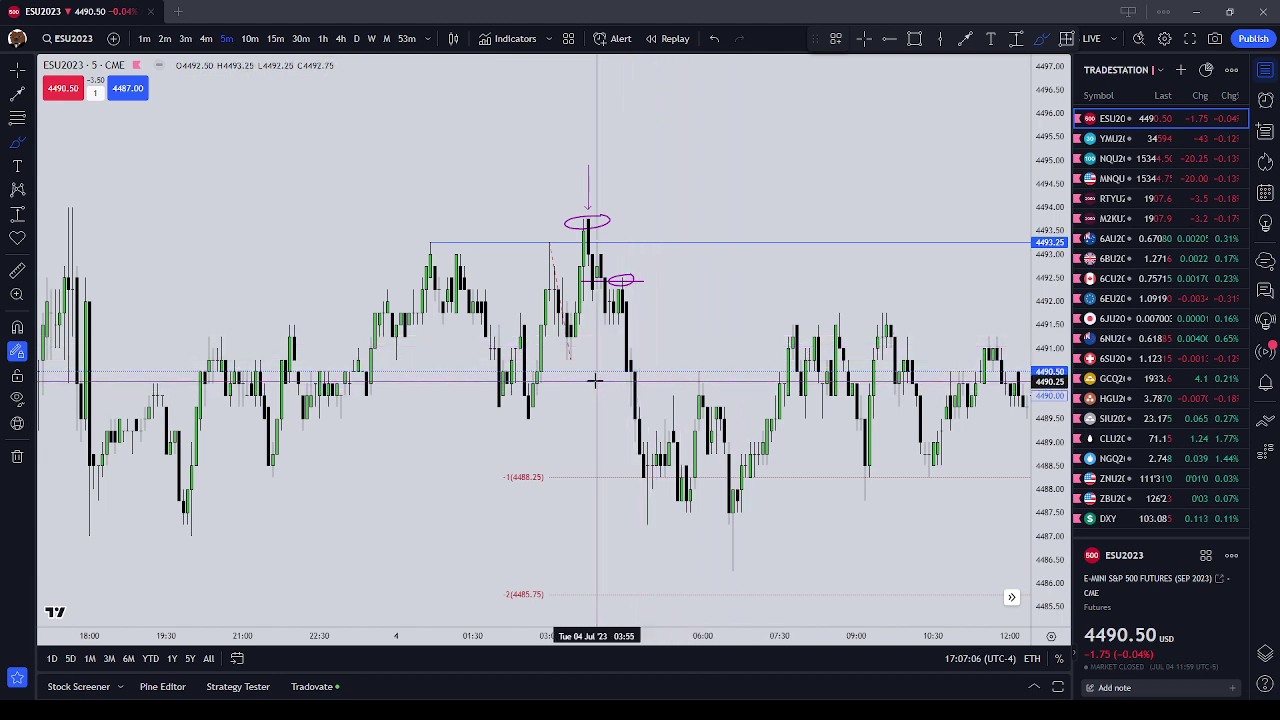
left_click(627, 355)
mouse_move(634, 356)
left_mouse_down()
mouse_move(618, 349)
mouse_move(689, 337)
mouse_move(629, 355)
mouse_move(983, 48)
left_mouse_up()
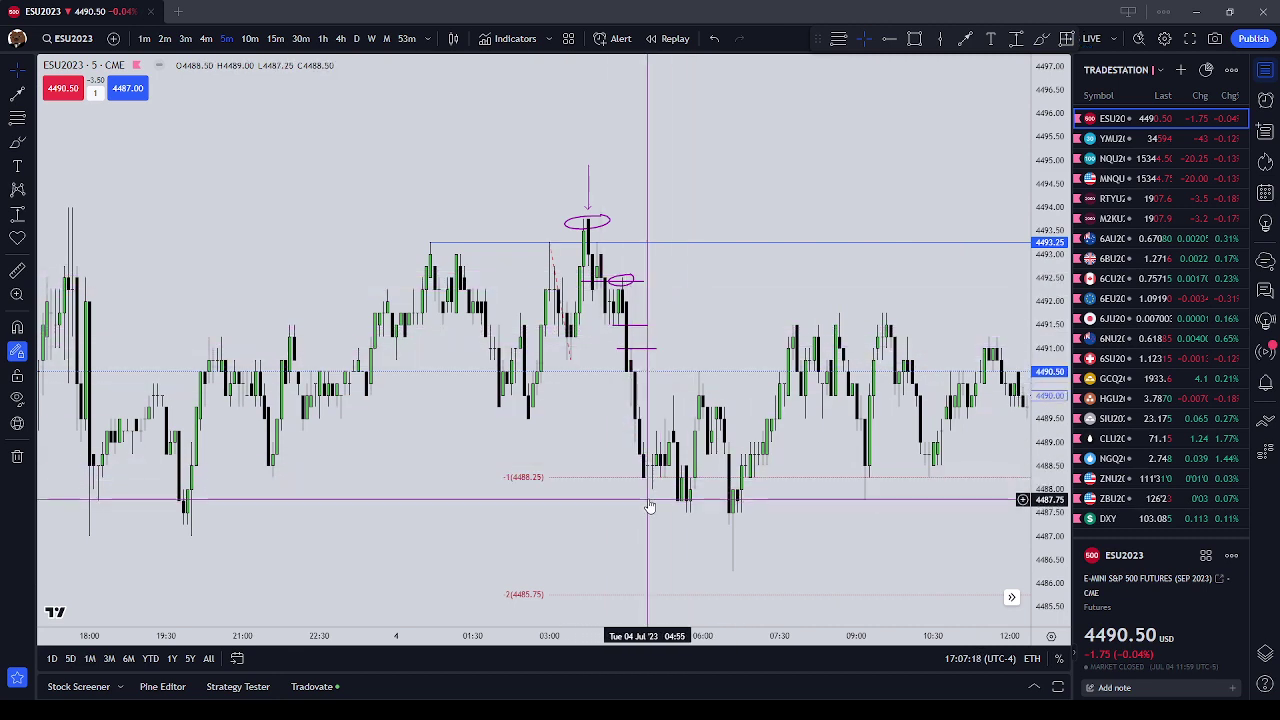
left_click(17, 141)
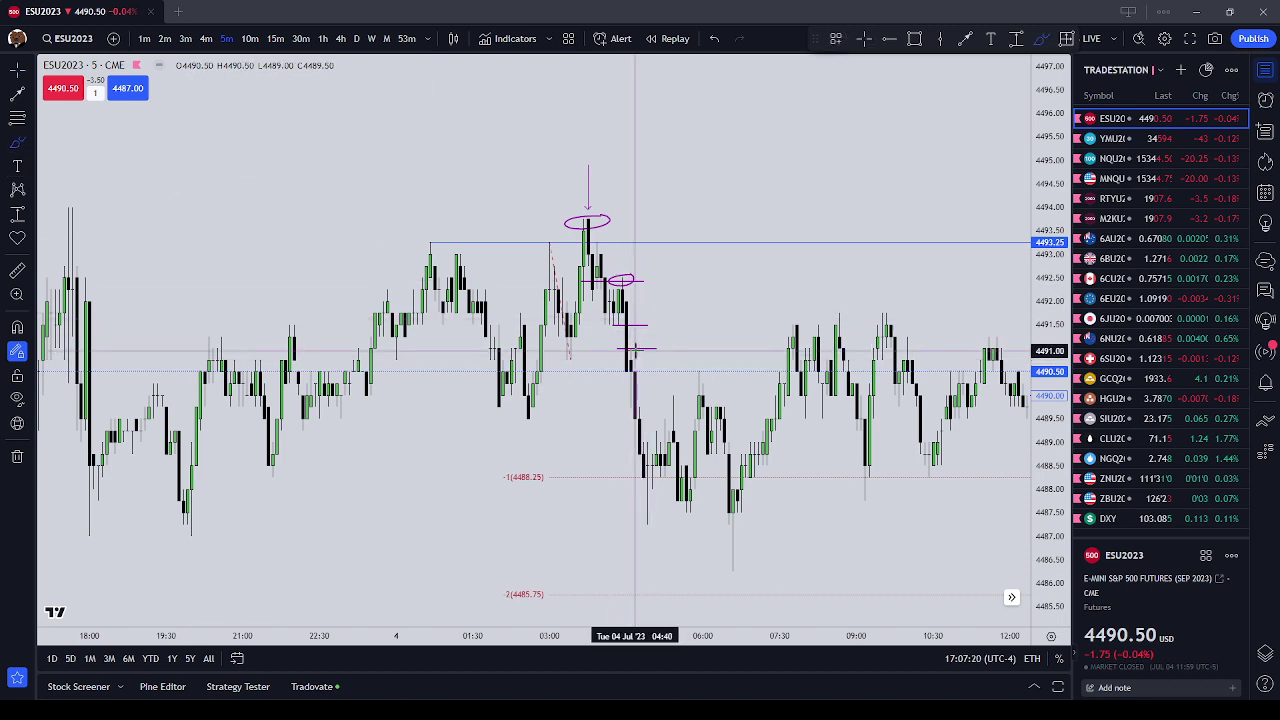
left_click_drag(634, 350, 640, 345)
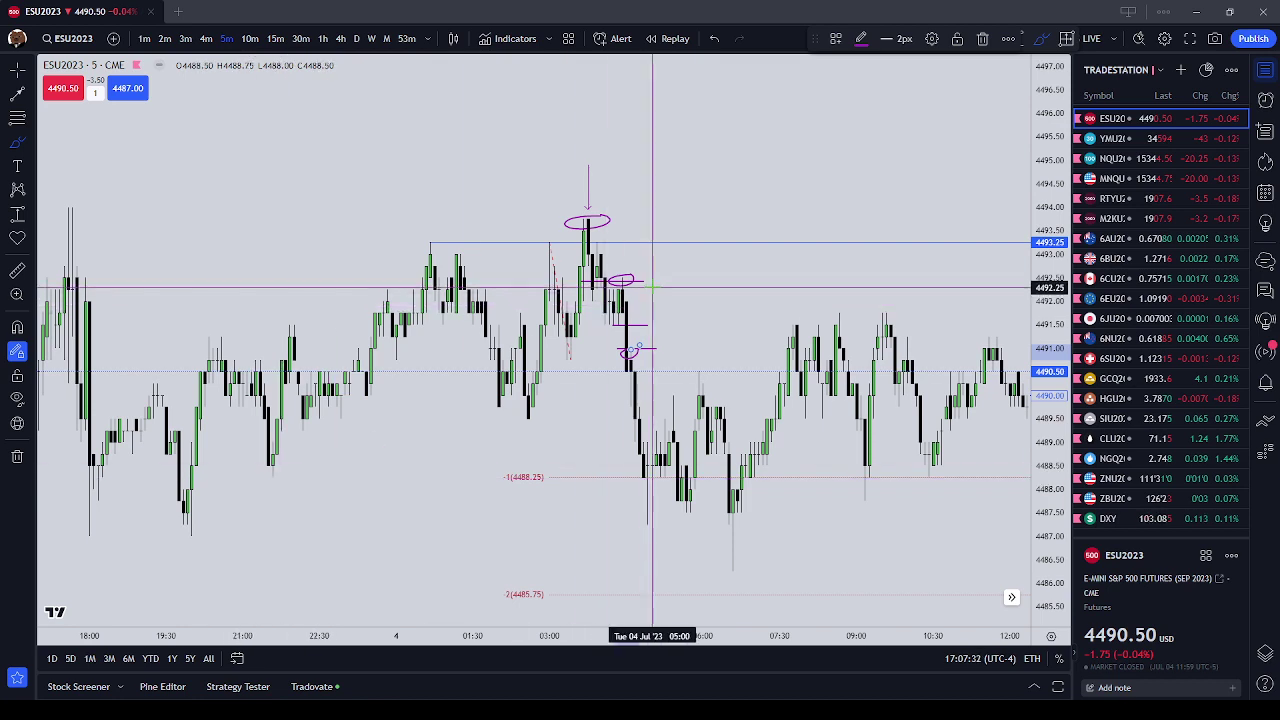
Step: Draw a horizontal brush line at about 4492.25 from July 4 03:35, colour it red, shift it slightly lower, and delete it
left_click_drag(640, 294, 580, 294)
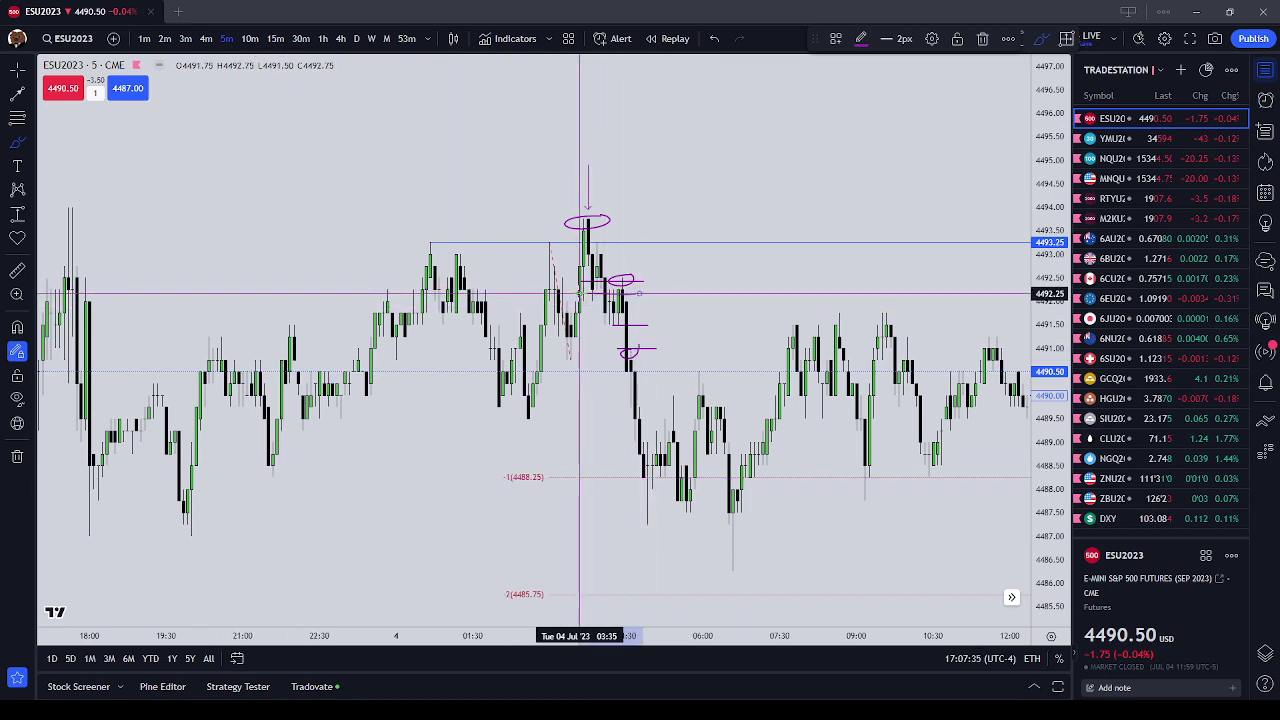
left_click(860, 40)
left_click(866, 85)
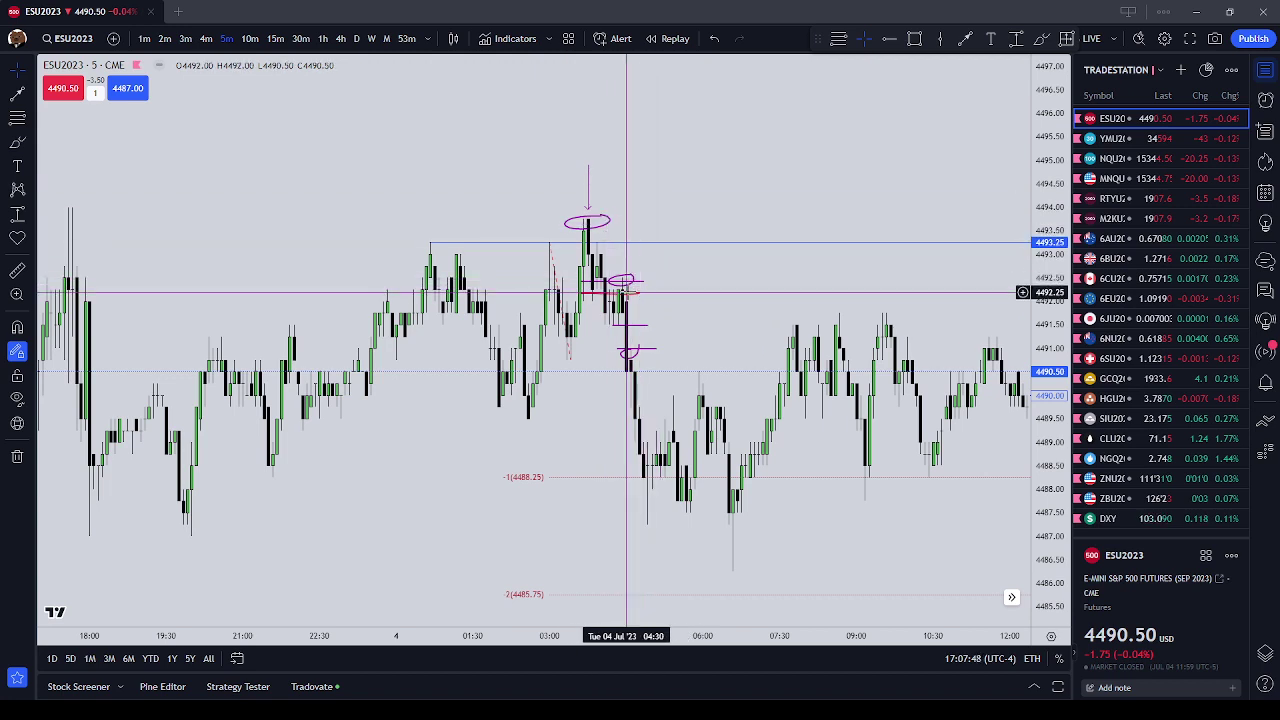
mouse_move(608, 261)
left_mouse_down()
mouse_move(663, 263)
mouse_move(636, 300)
left_mouse_up()
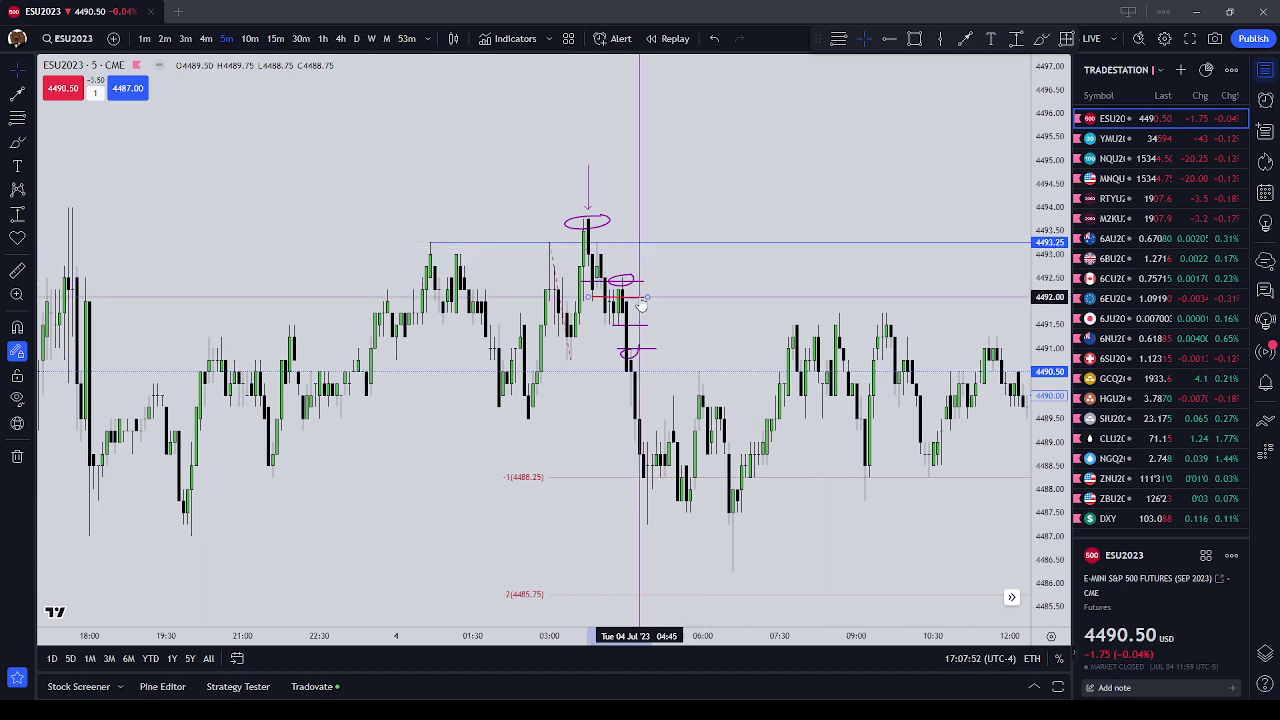
left_click(982, 39)
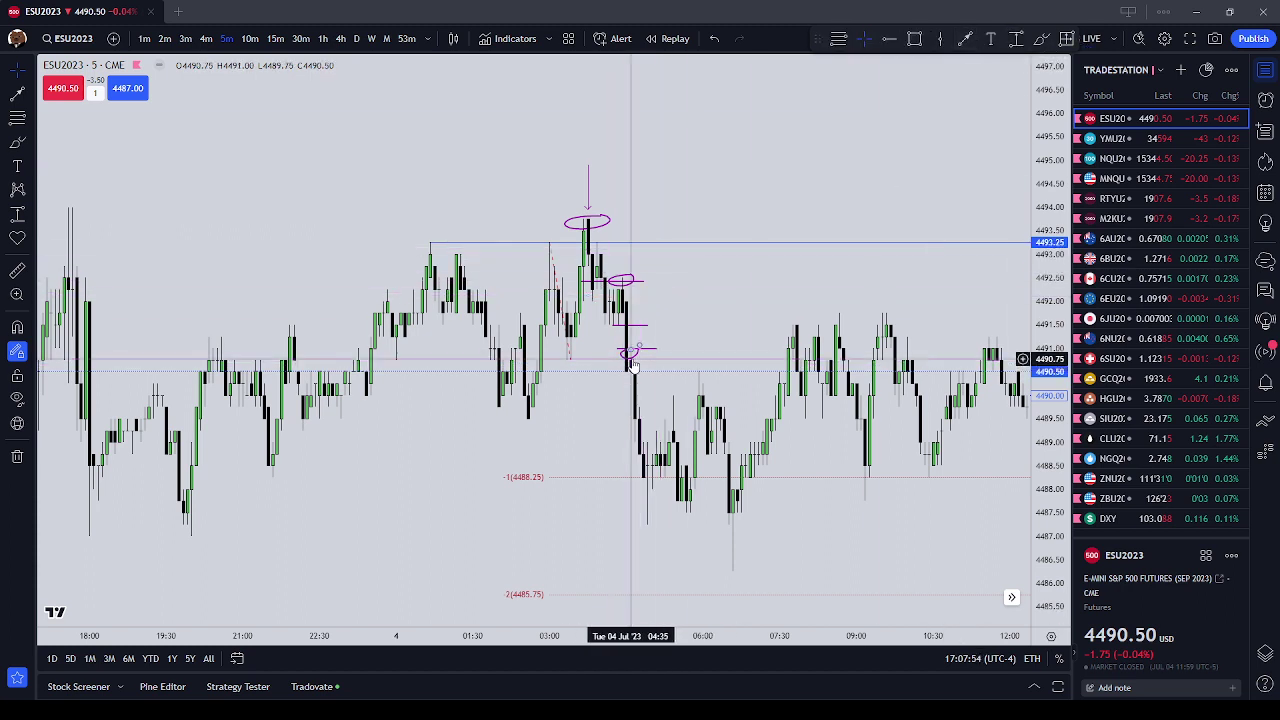
Step: Draw red brush lines at about 4489.25 and 4488.25 by the July 3 21:30 lows and circle where the July 4 drop meets 4488.25
left_click(18, 143)
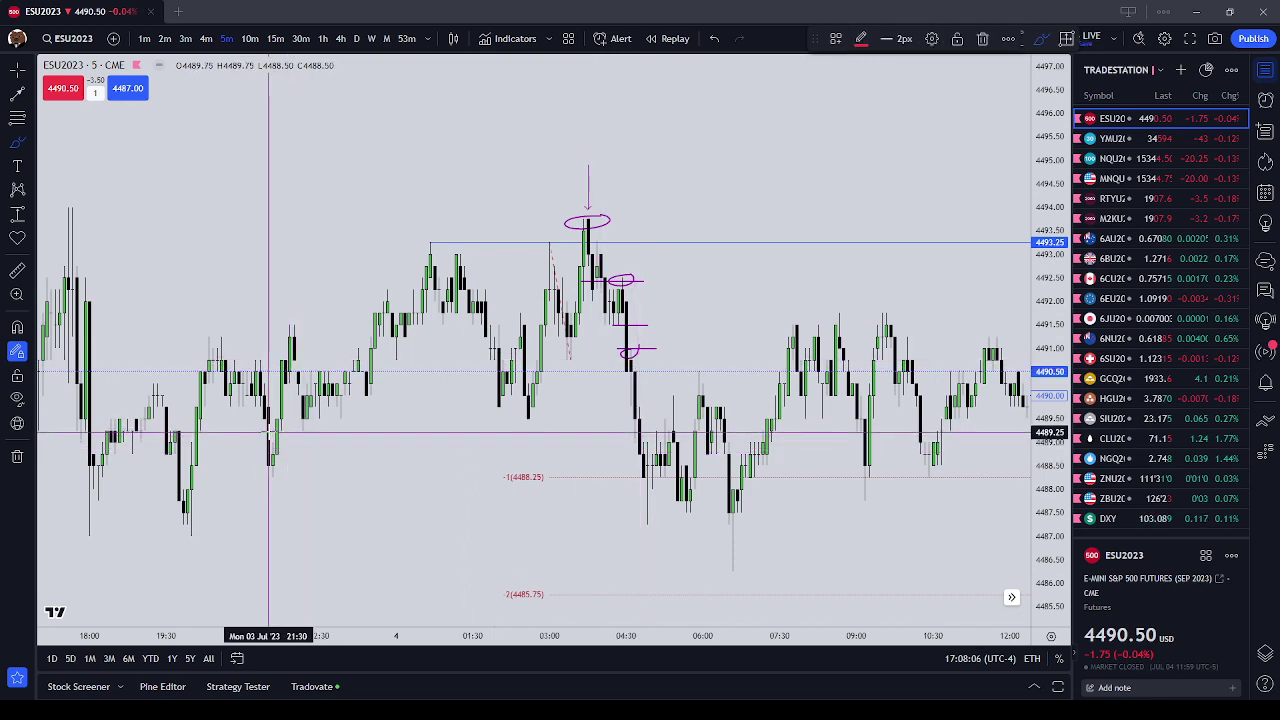
left_click(324, 432)
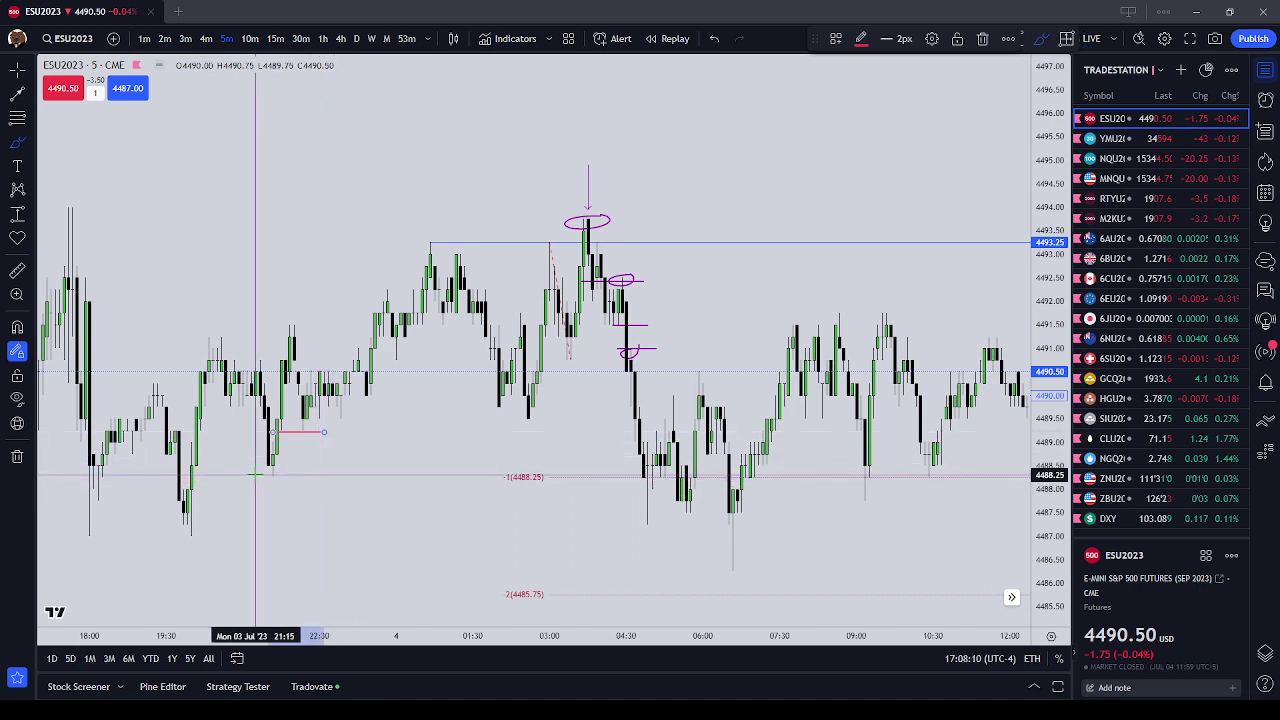
left_click_drag(259, 479, 316, 478)
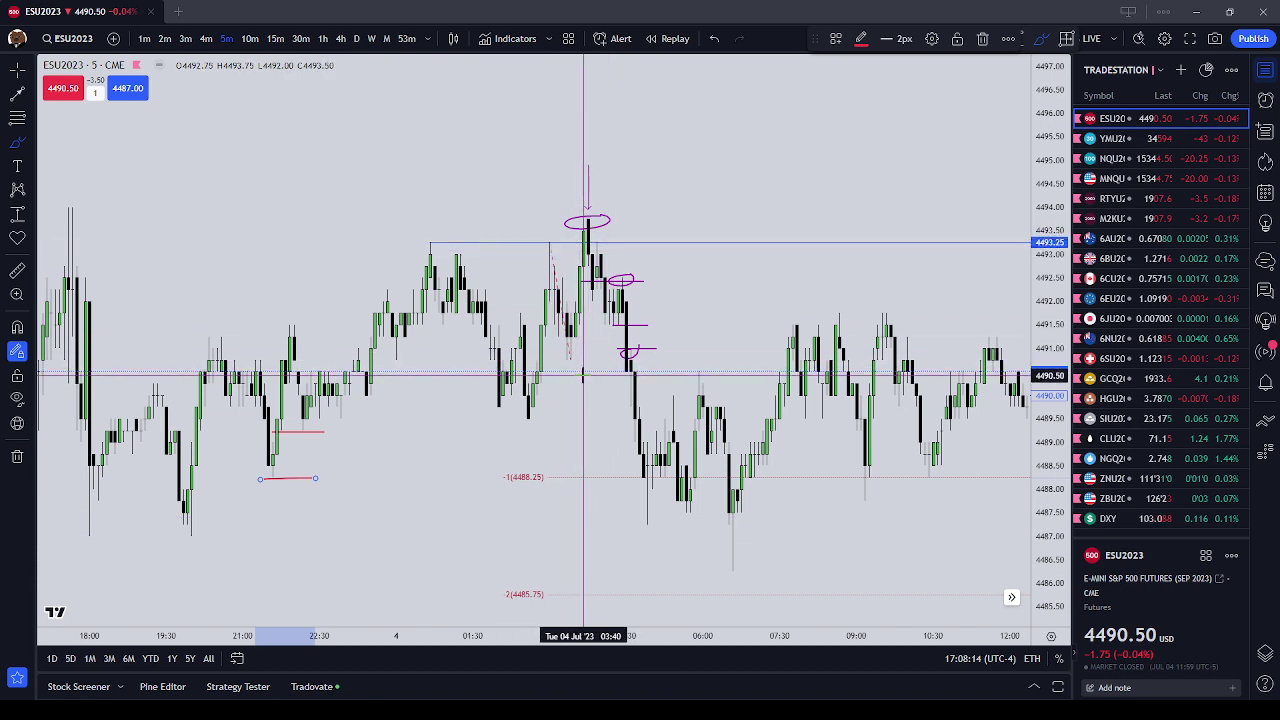
mouse_move(653, 470)
left_mouse_down()
mouse_move(621, 481)
mouse_move(657, 486)
mouse_move(663, 470)
left_mouse_up()
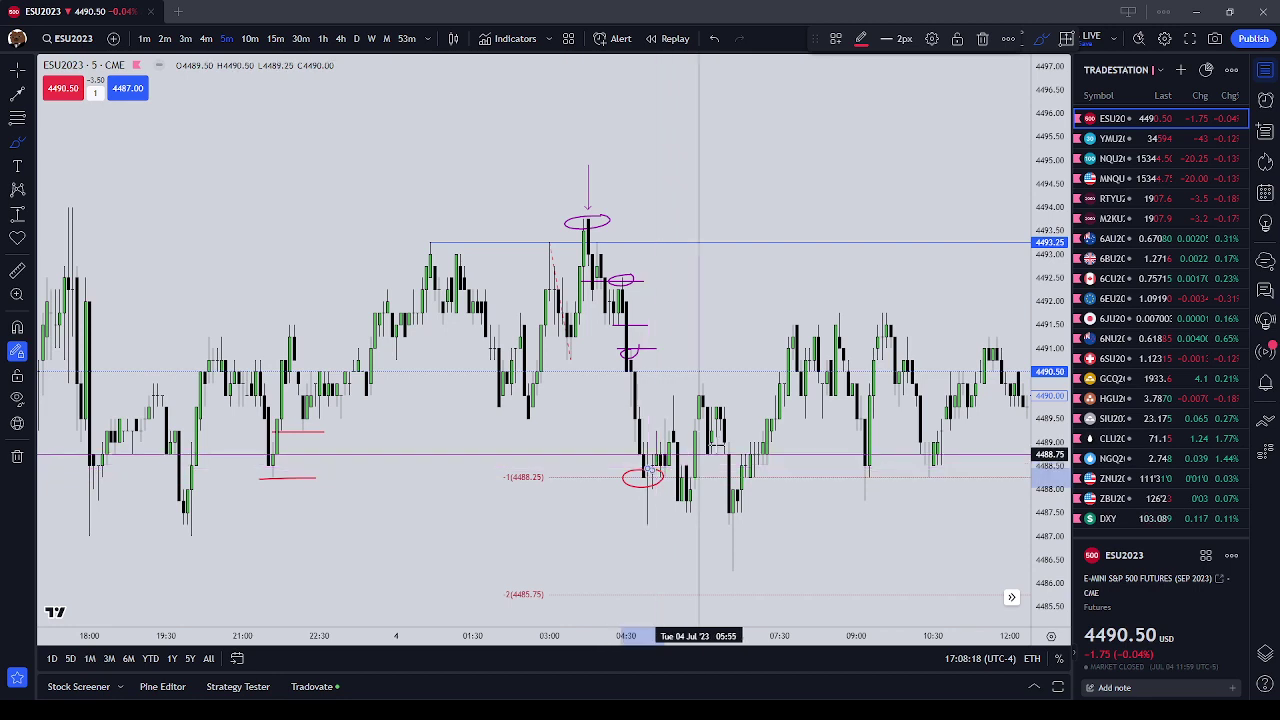
left_click(775, 334)
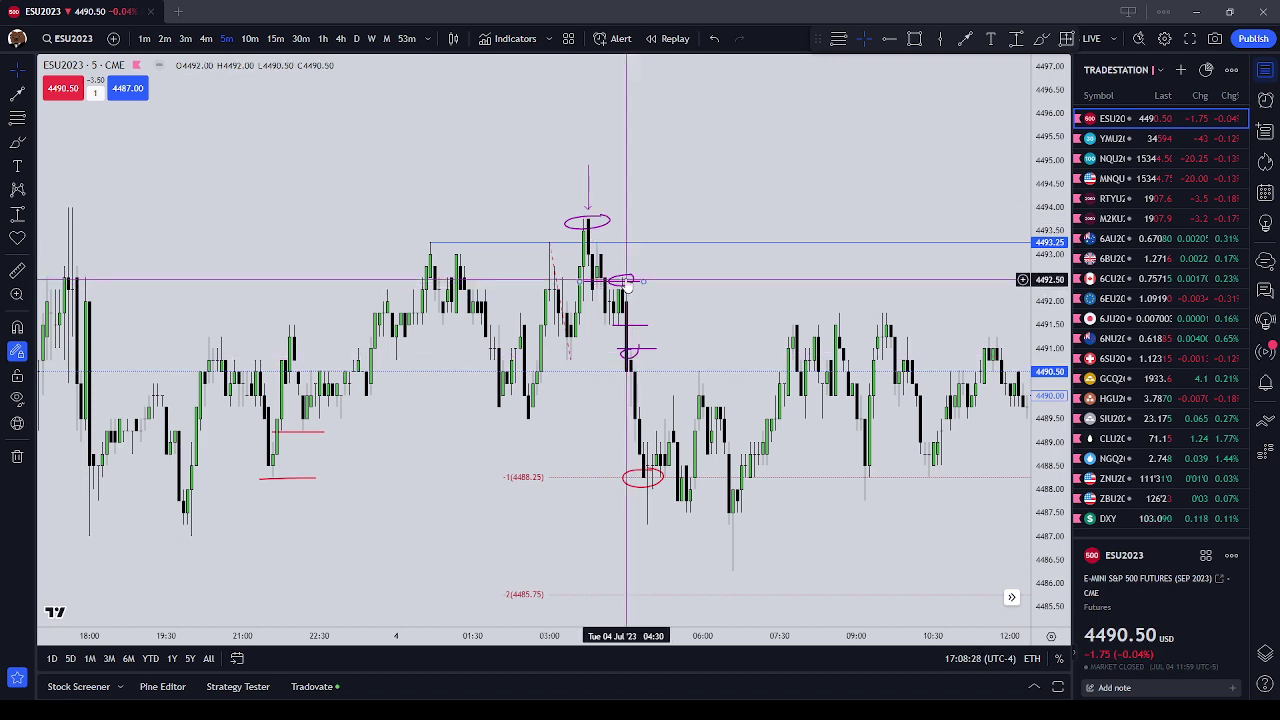
Step: Remove all drawings from the chart
left_click(597, 232)
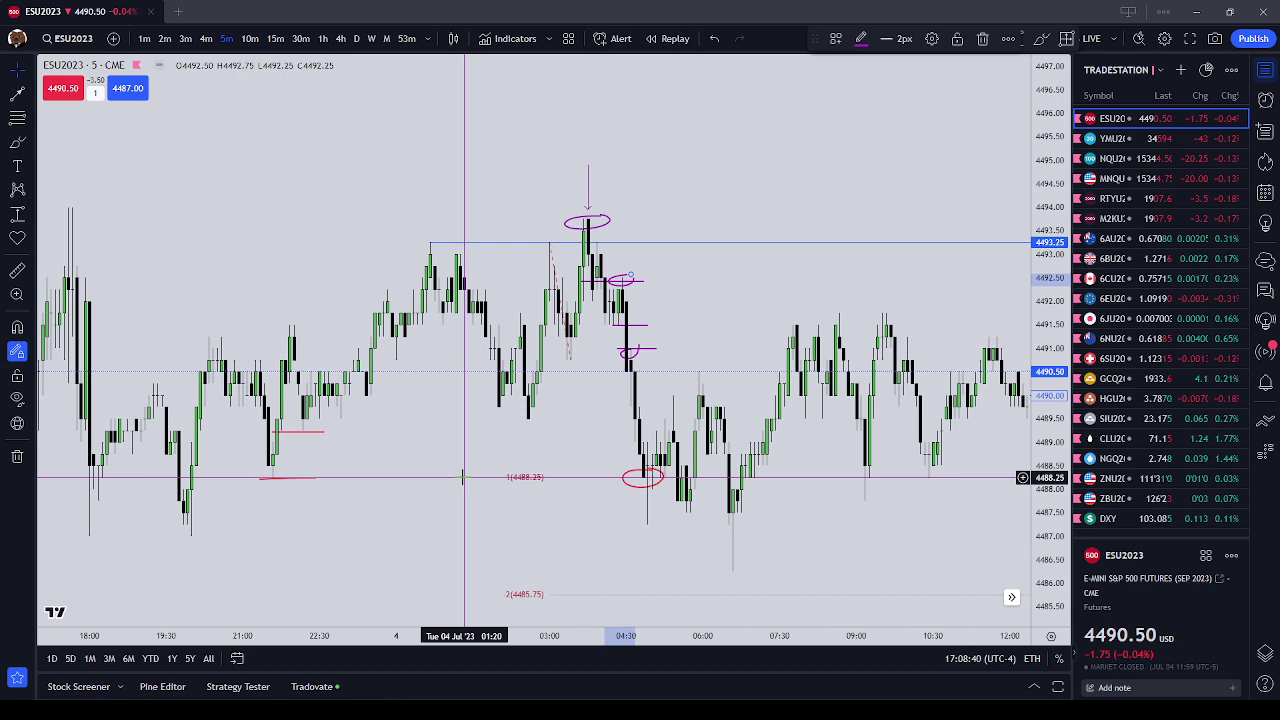
left_click_drag(355, 503, 306, 489)
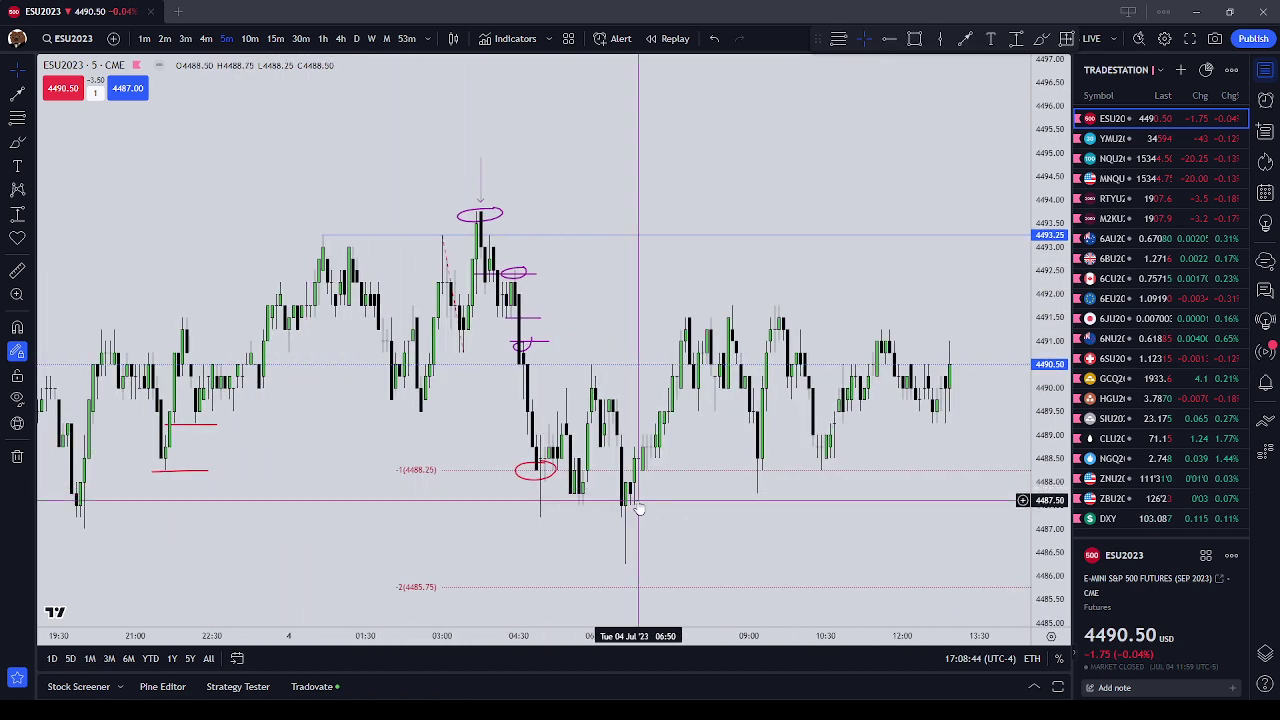
left_click_drag(706, 528, 713, 490)
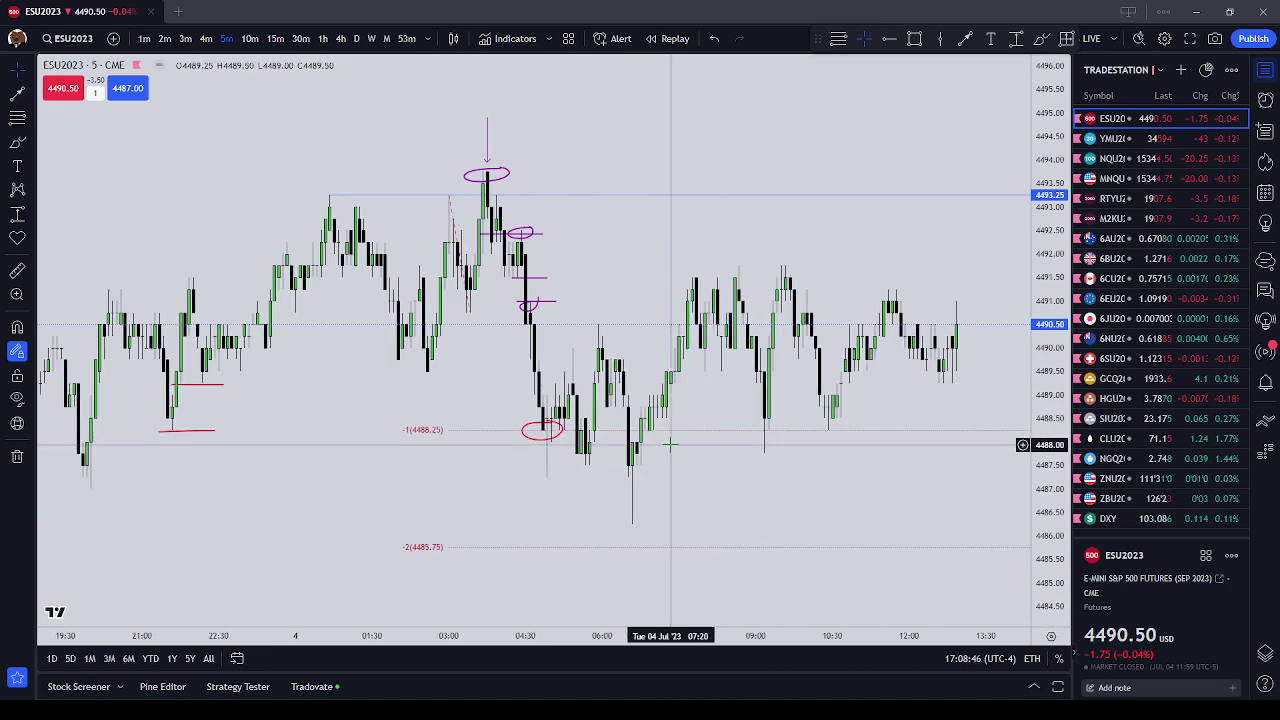
scroll(532, 487, "down", 1)
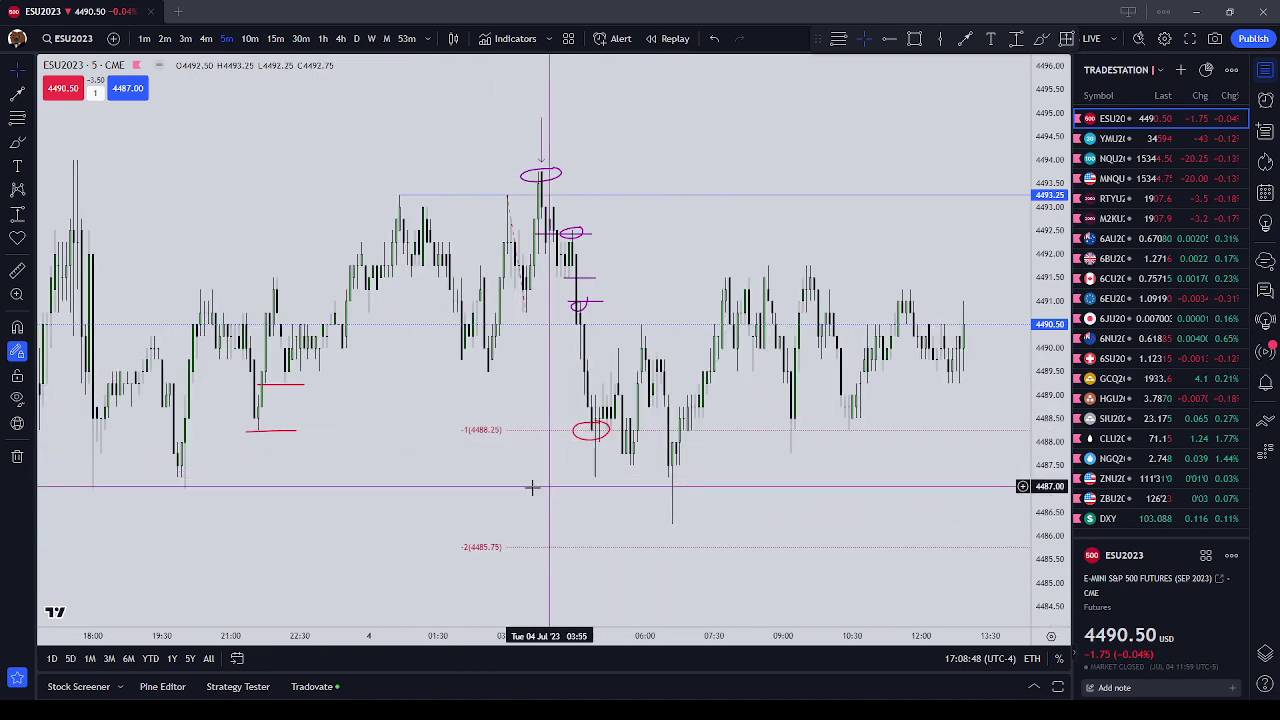
right_click(471, 488)
left_click(520, 634)
Step: Place horizontal rays at 4479.50 from the July 3 09:30 low and at 4494.00 from the July 3 high, with magnet snapping on
left_click_drag(371, 500, 765, 463)
left_click_drag(636, 516, 905, 423)
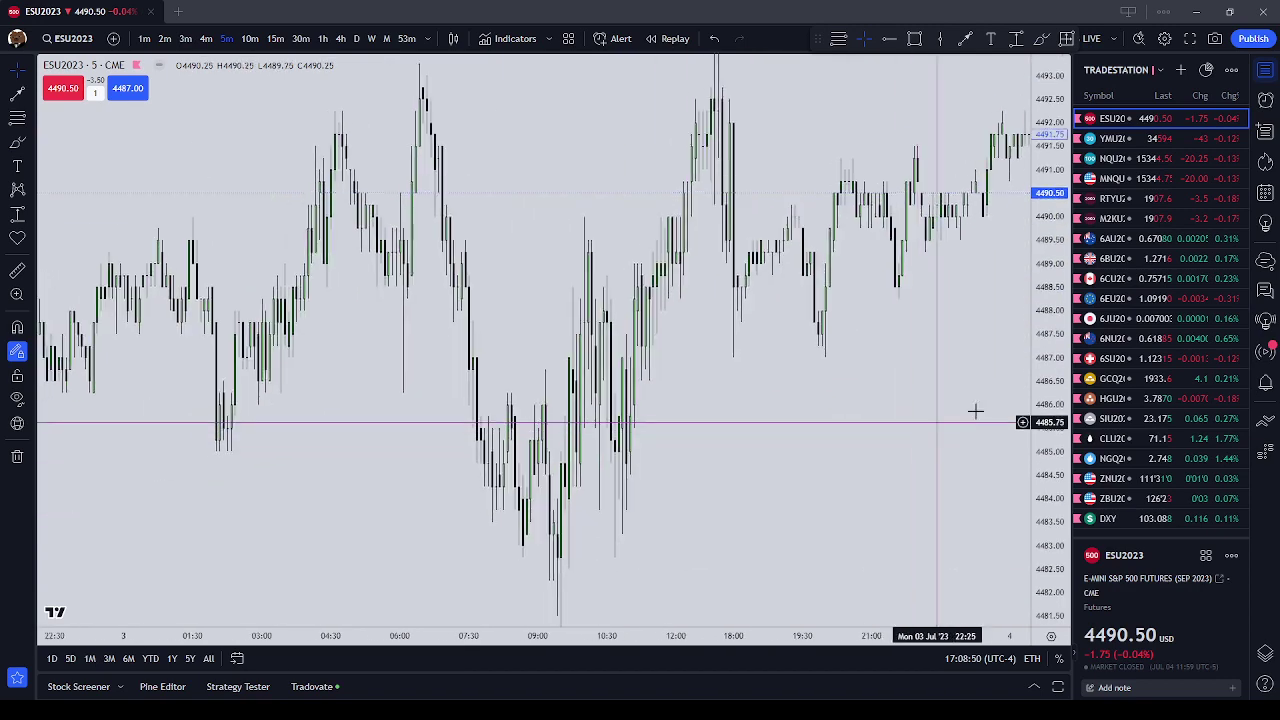
left_click_drag(1054, 295, 1057, 491)
scroll(832, 448, "up", 1)
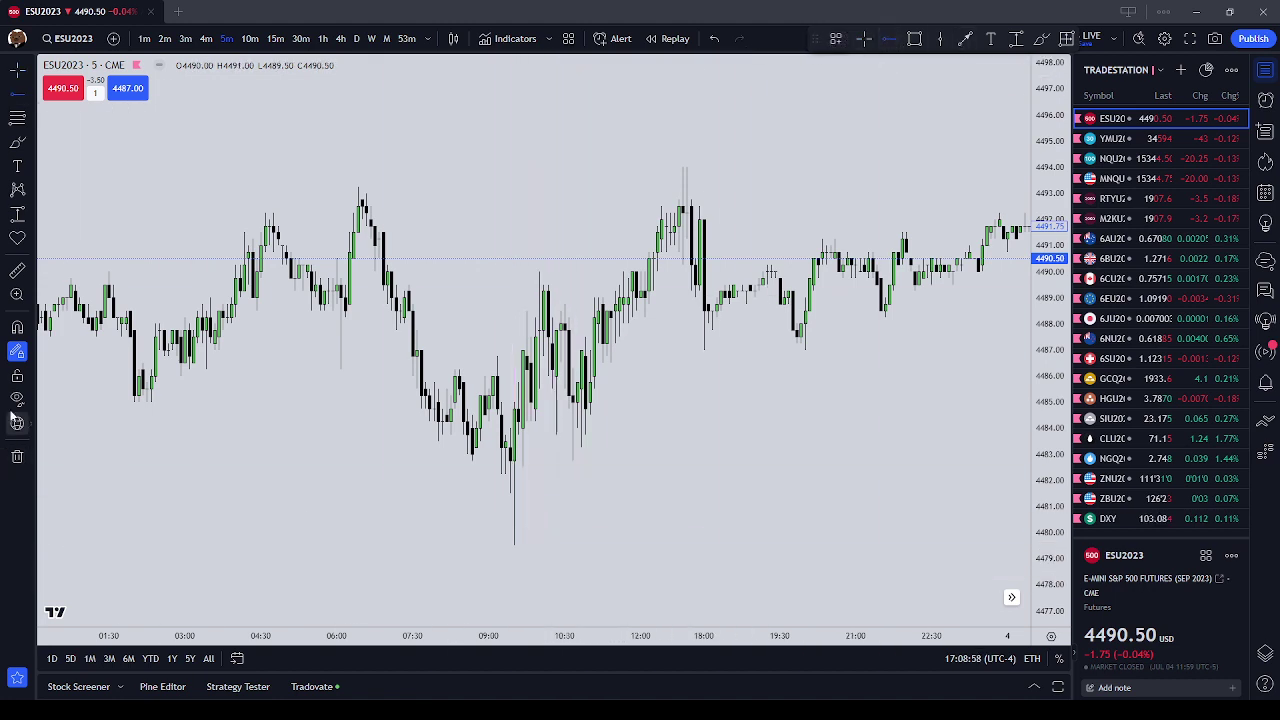
left_click(18, 329)
left_click(514, 545)
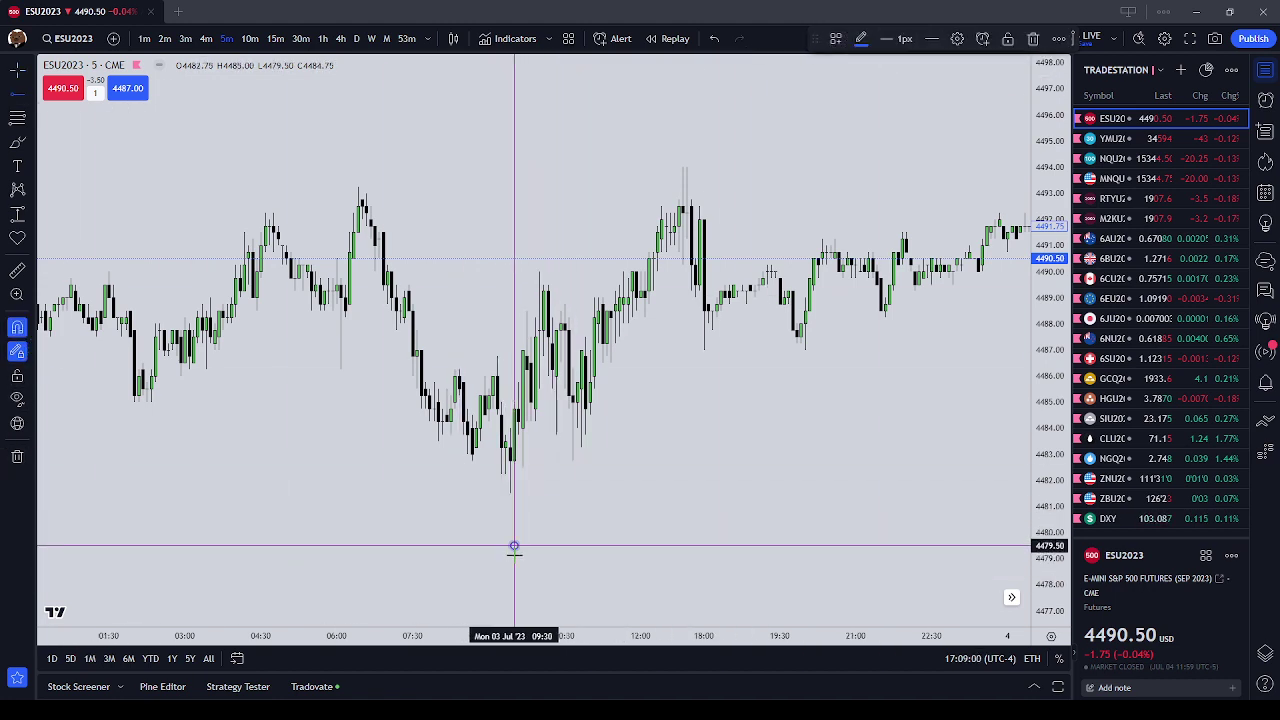
left_click(689, 157)
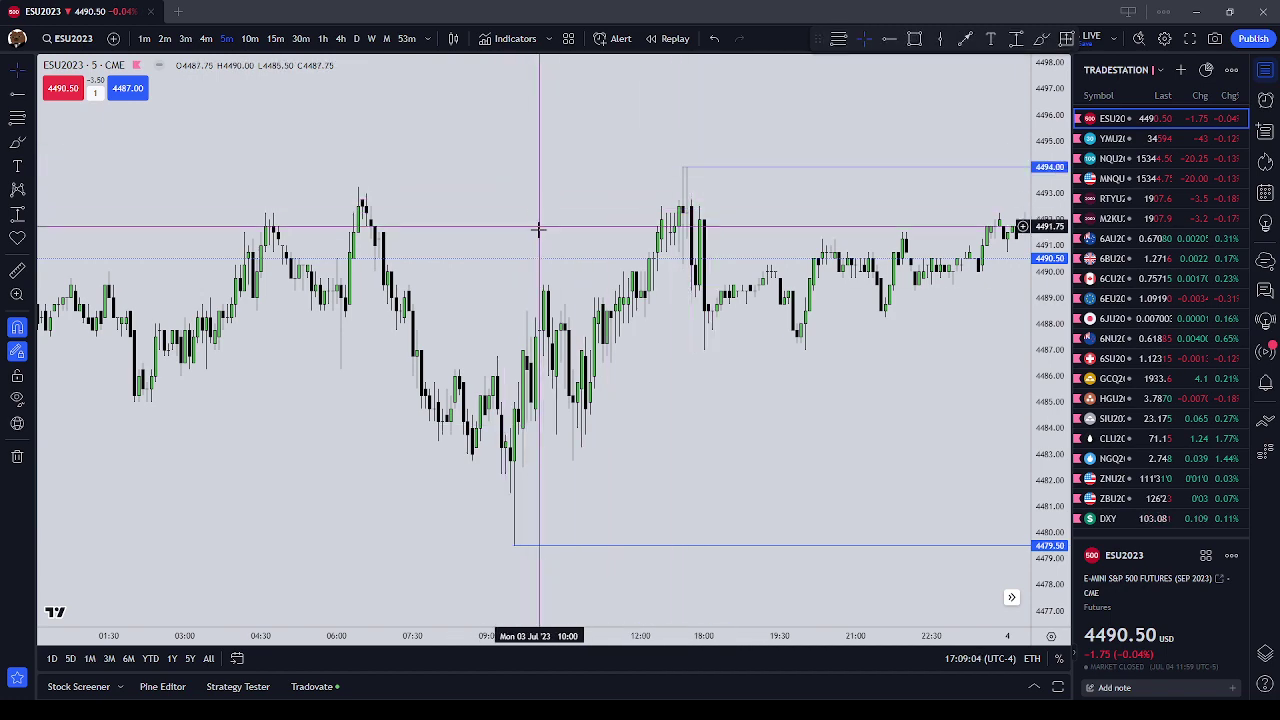
Step: Circle the July 3 09:30 low at 4479.50 freehand with the red Brush tool, with magnet snapping off
scroll(551, 277, "down", 3)
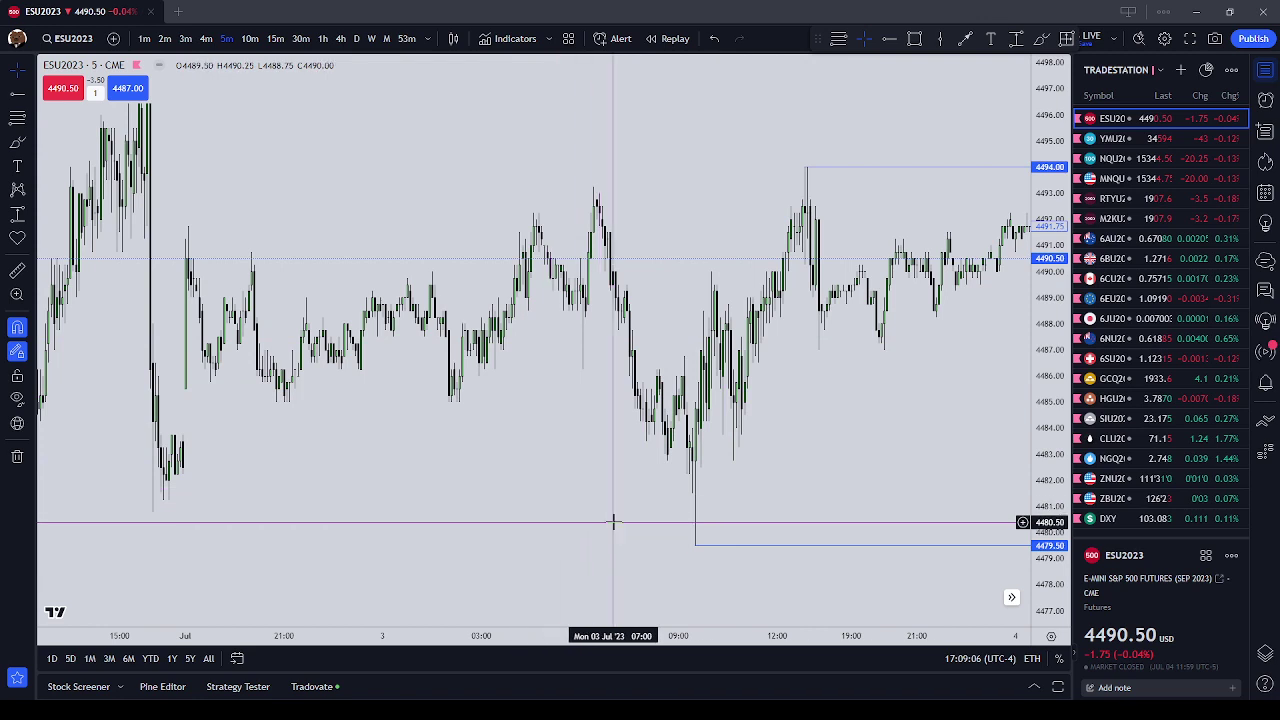
left_click(12, 145)
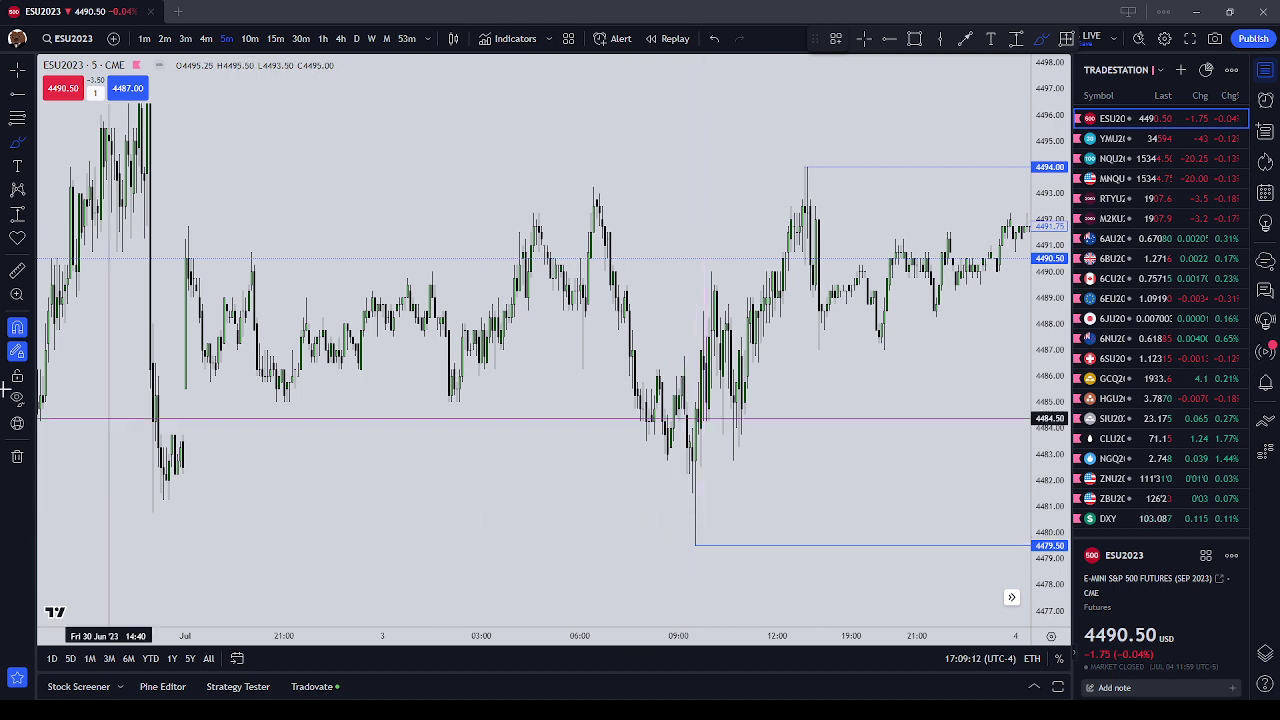
left_click(17, 327)
mouse_move(704, 525)
left_mouse_down()
mouse_move(671, 537)
mouse_move(717, 538)
mouse_move(703, 525)
left_mouse_up()
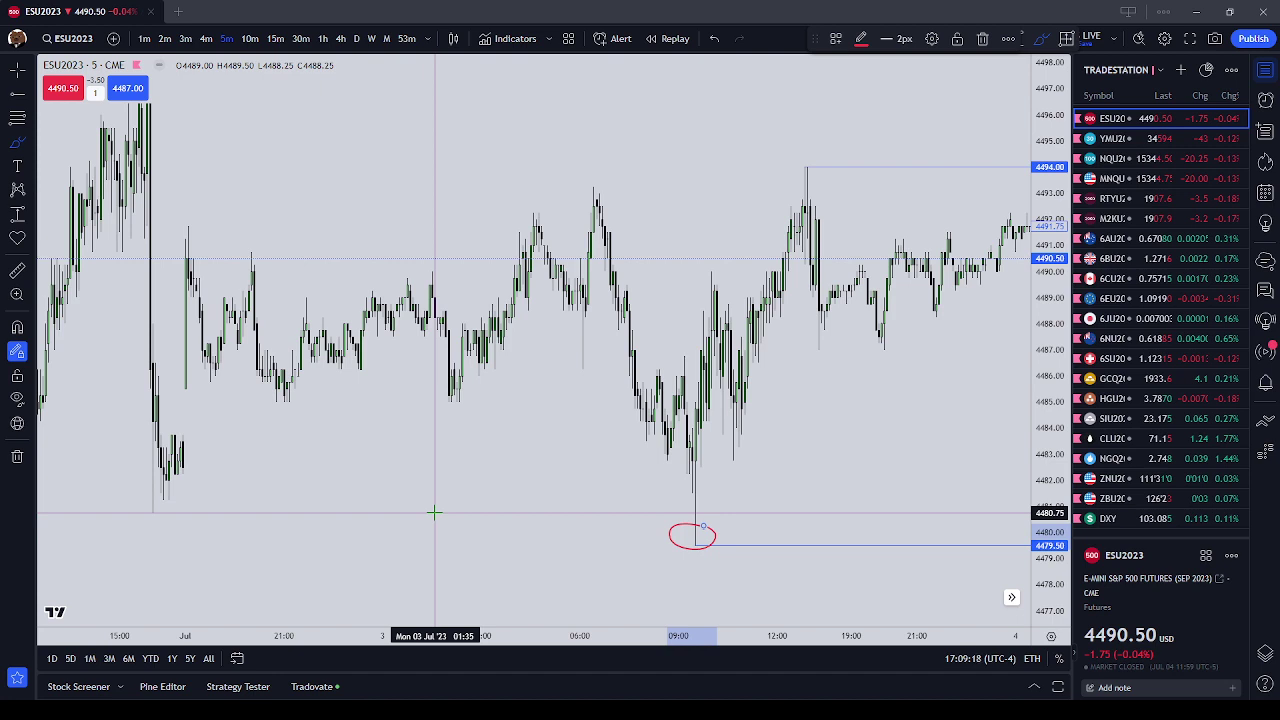
Step: Replace the red circle around the July 3 09:30 low at 4479.50 with a smaller freehand Brush circle
scroll(231, 522, "up", 1)
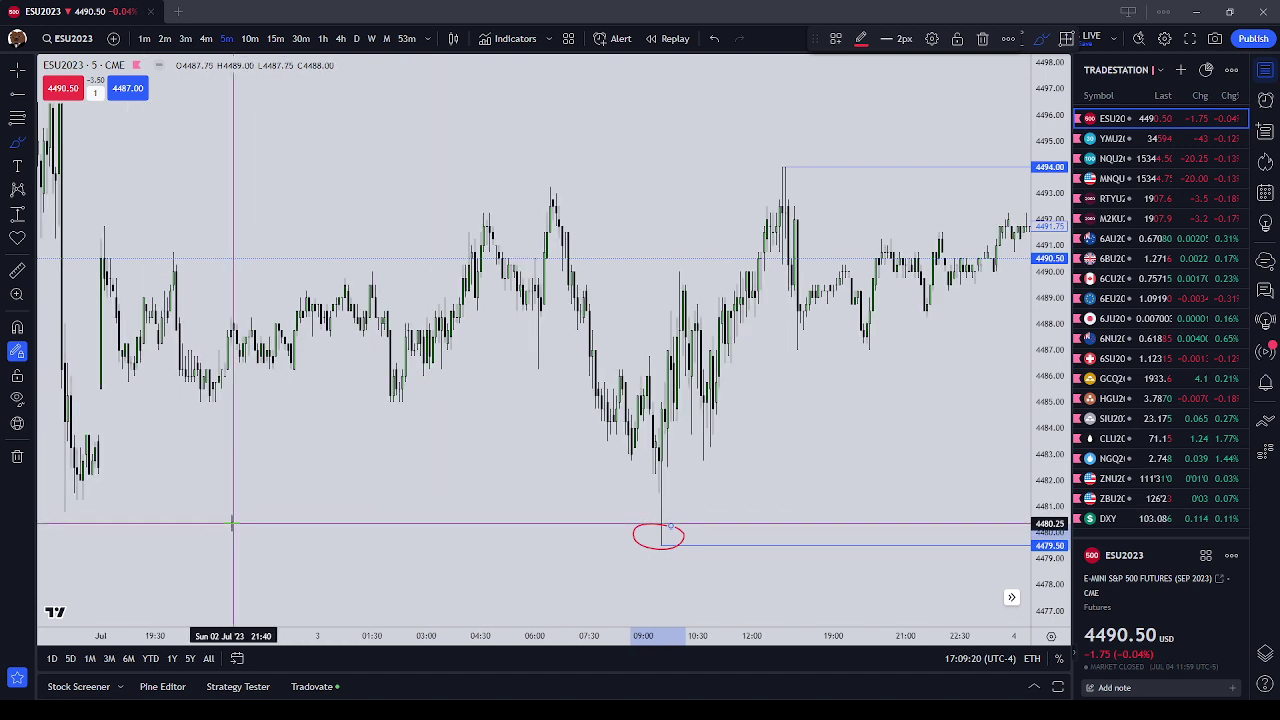
scroll(234, 522, "down", 2)
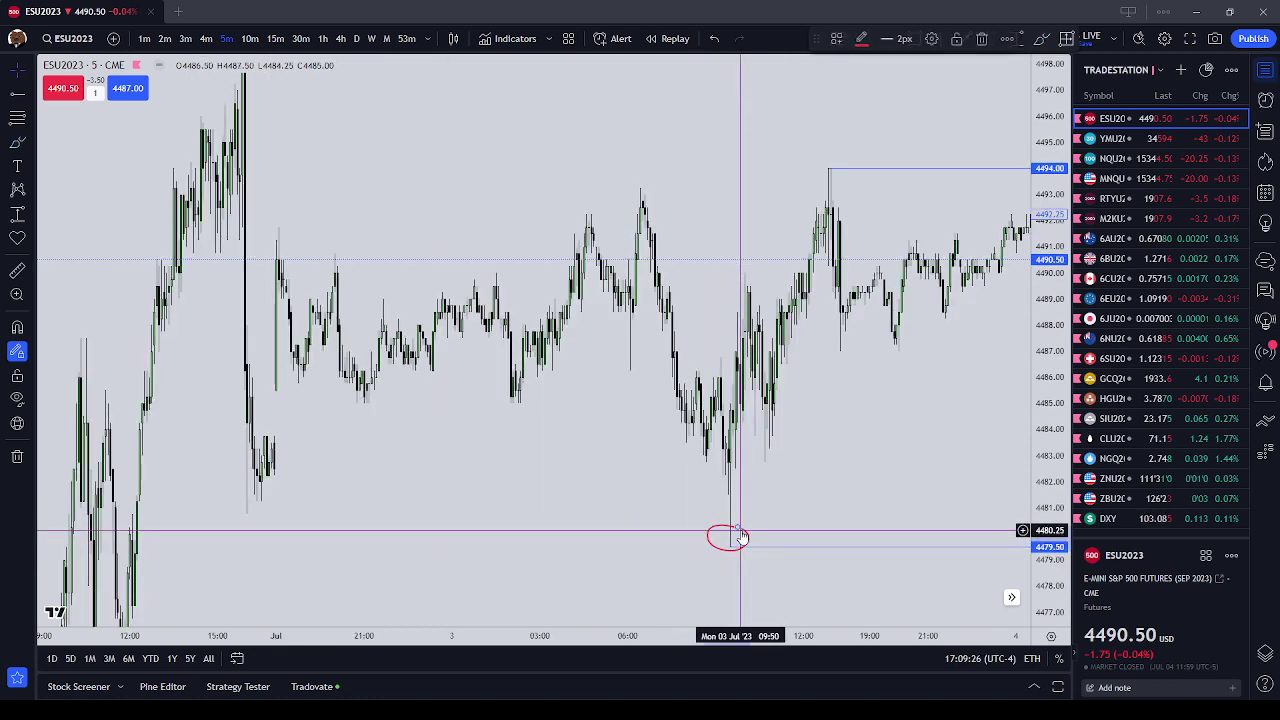
left_click(16, 141)
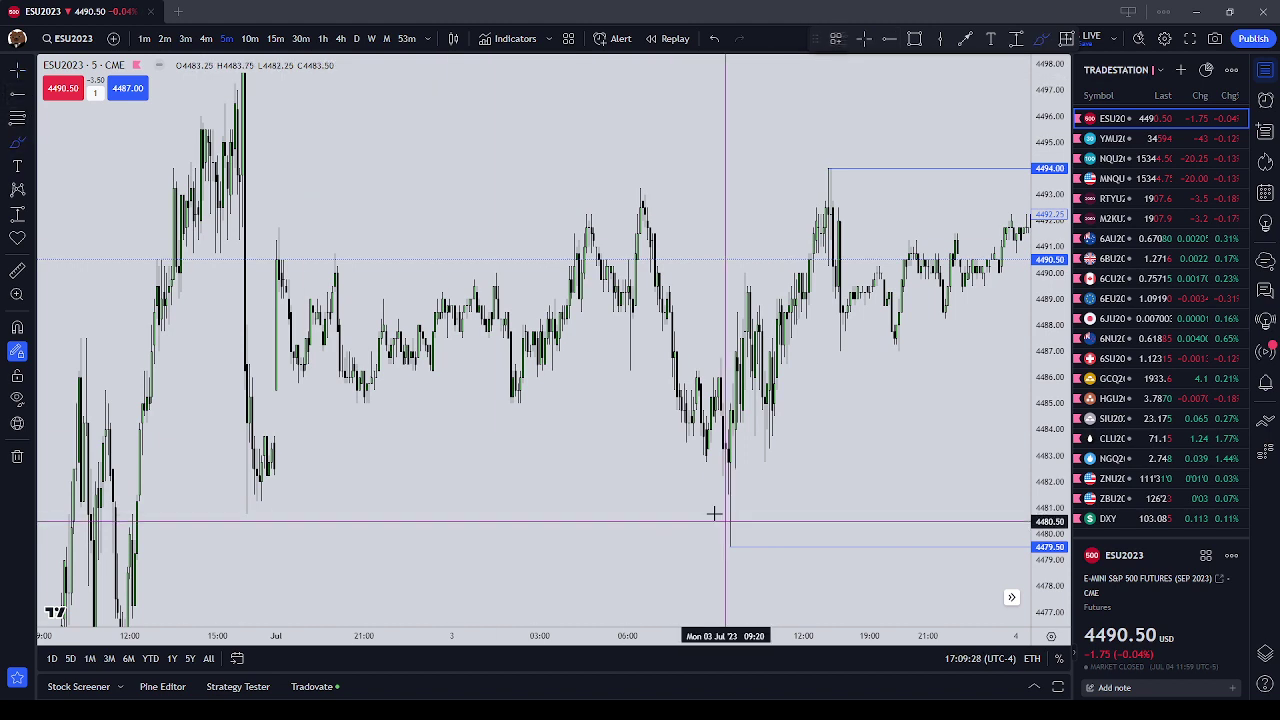
mouse_move(743, 537)
left_mouse_down()
mouse_move(712, 535)
mouse_move(737, 535)
left_mouse_up()
left_click(791, 466)
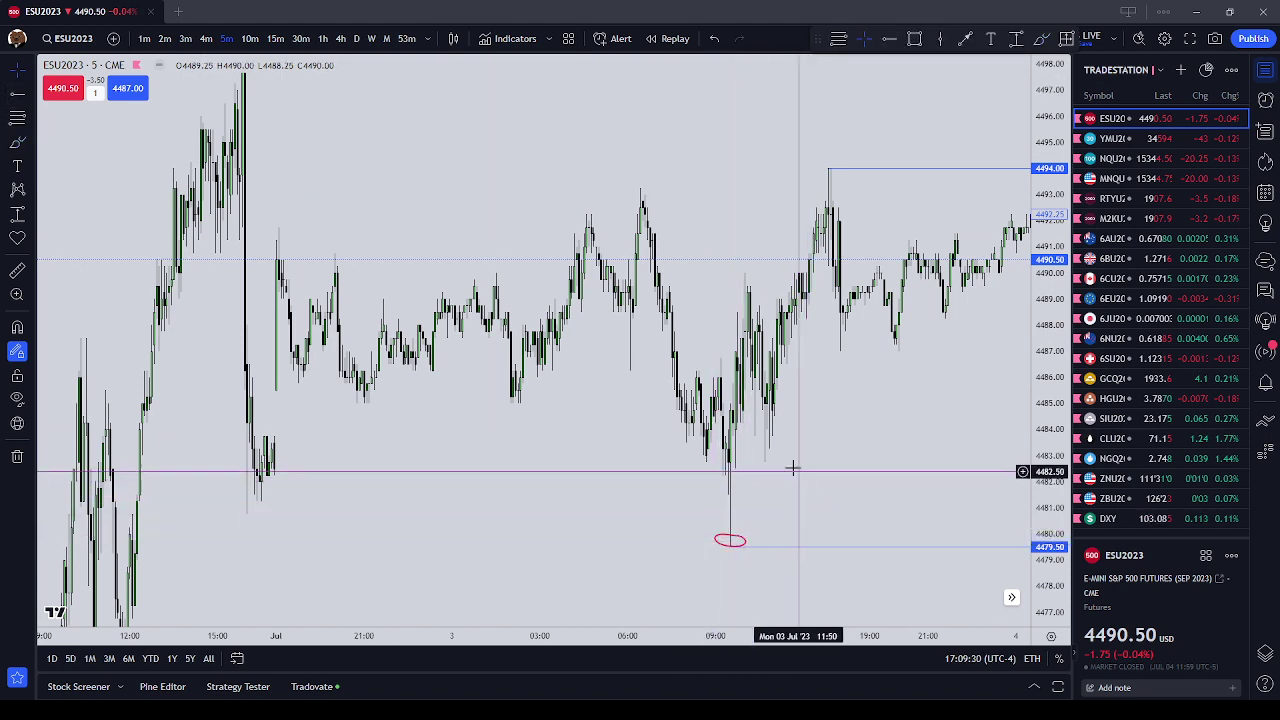
Step: Draw a Fib Retracement from the July 3 low at 4482.75 to the swing high at 4486.75 with magnet snapping on, and check its level settings
scroll(728, 400, "up", 5)
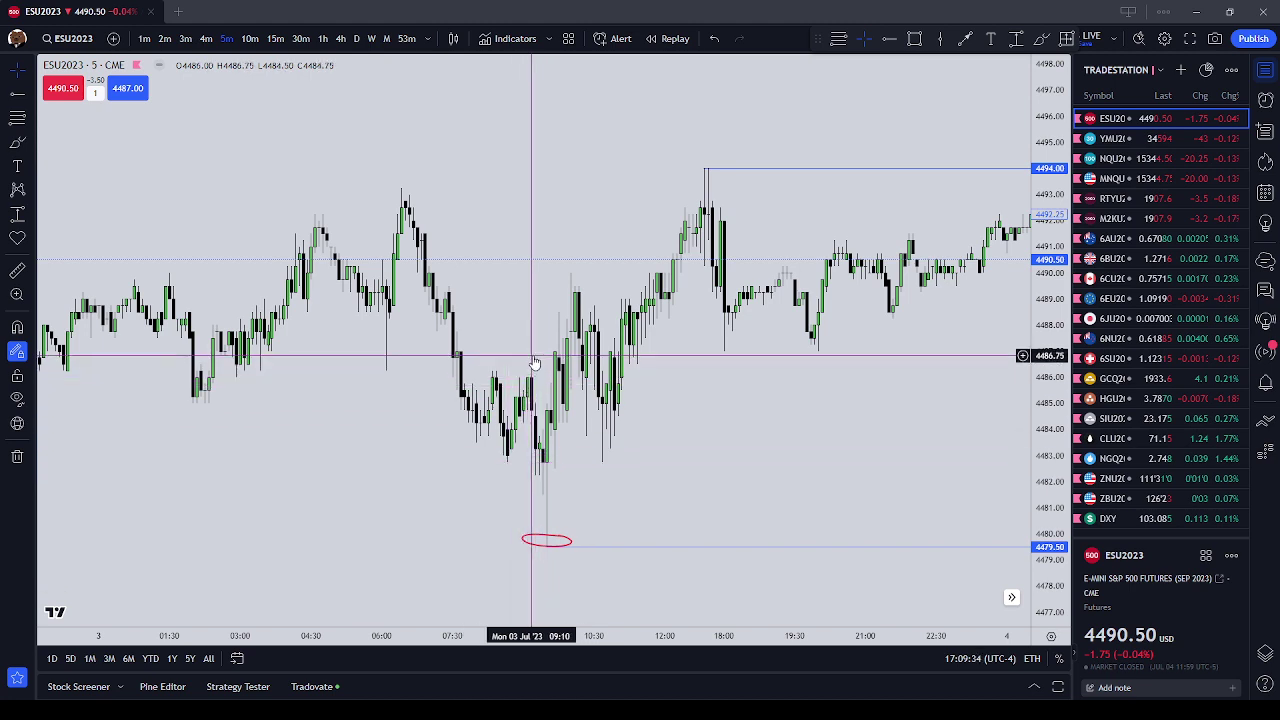
left_click(20, 120)
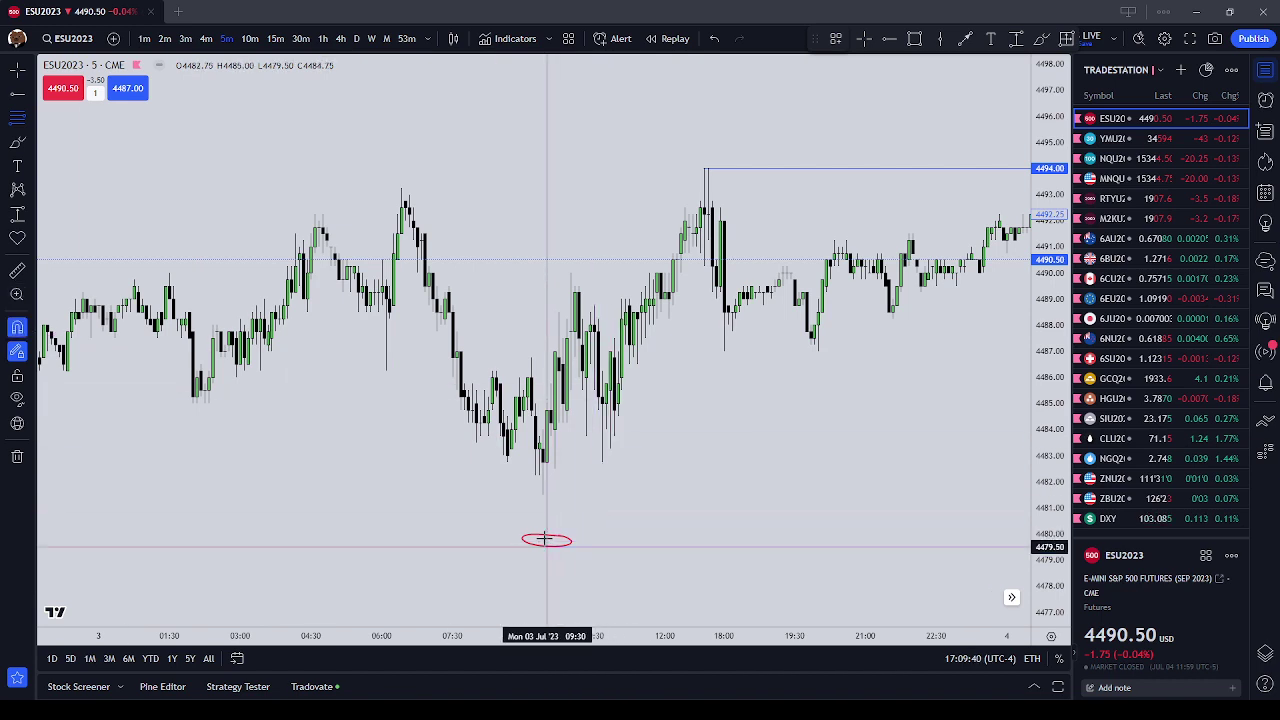
left_click(507, 462)
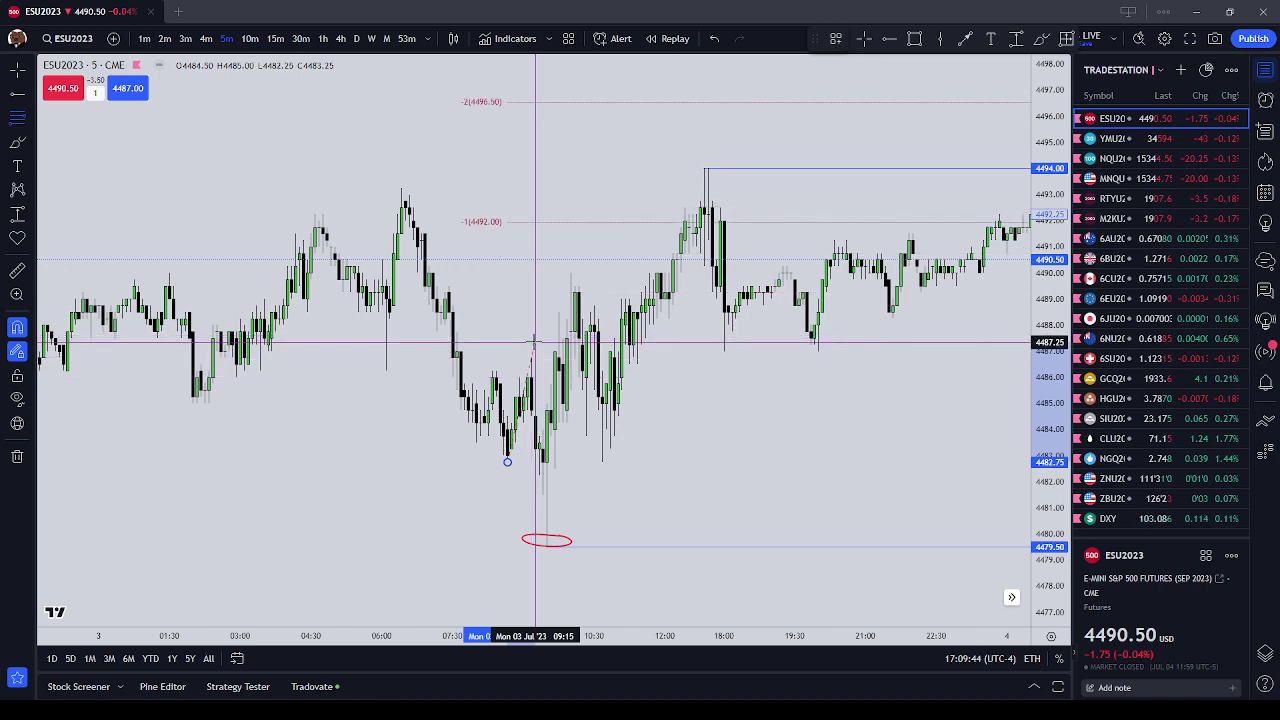
left_click(738, 478)
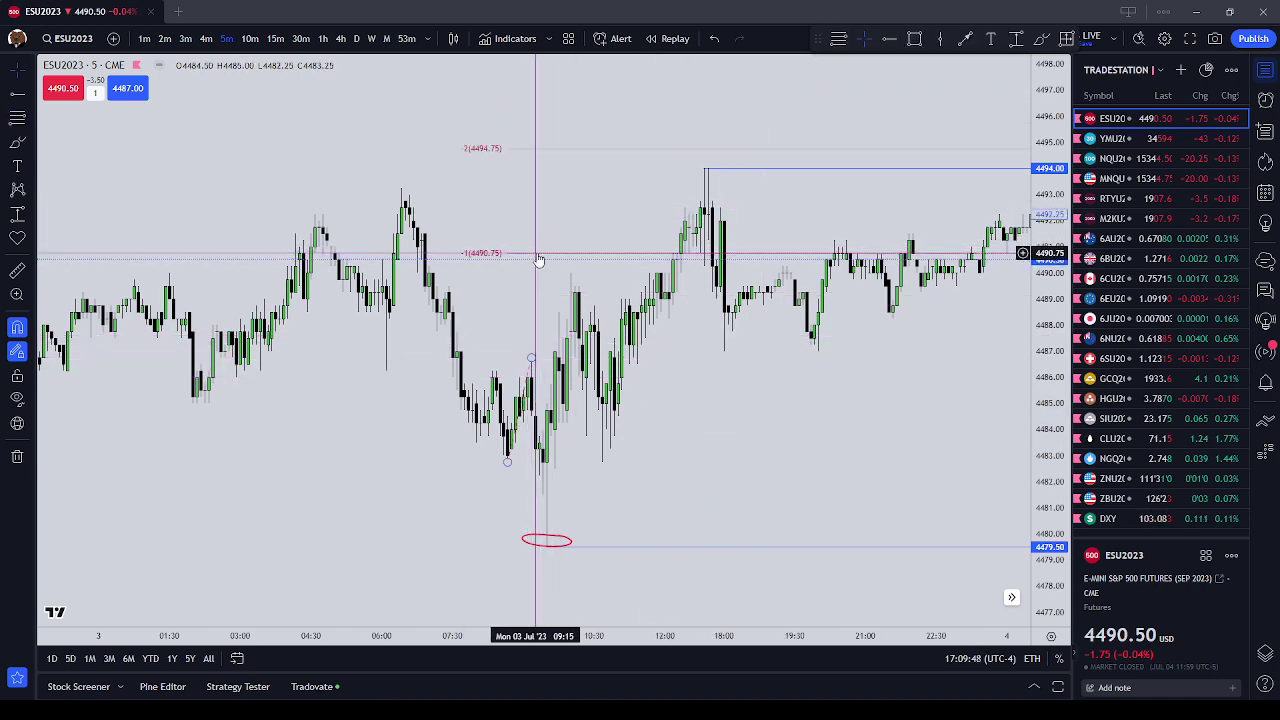
double_click(538, 256)
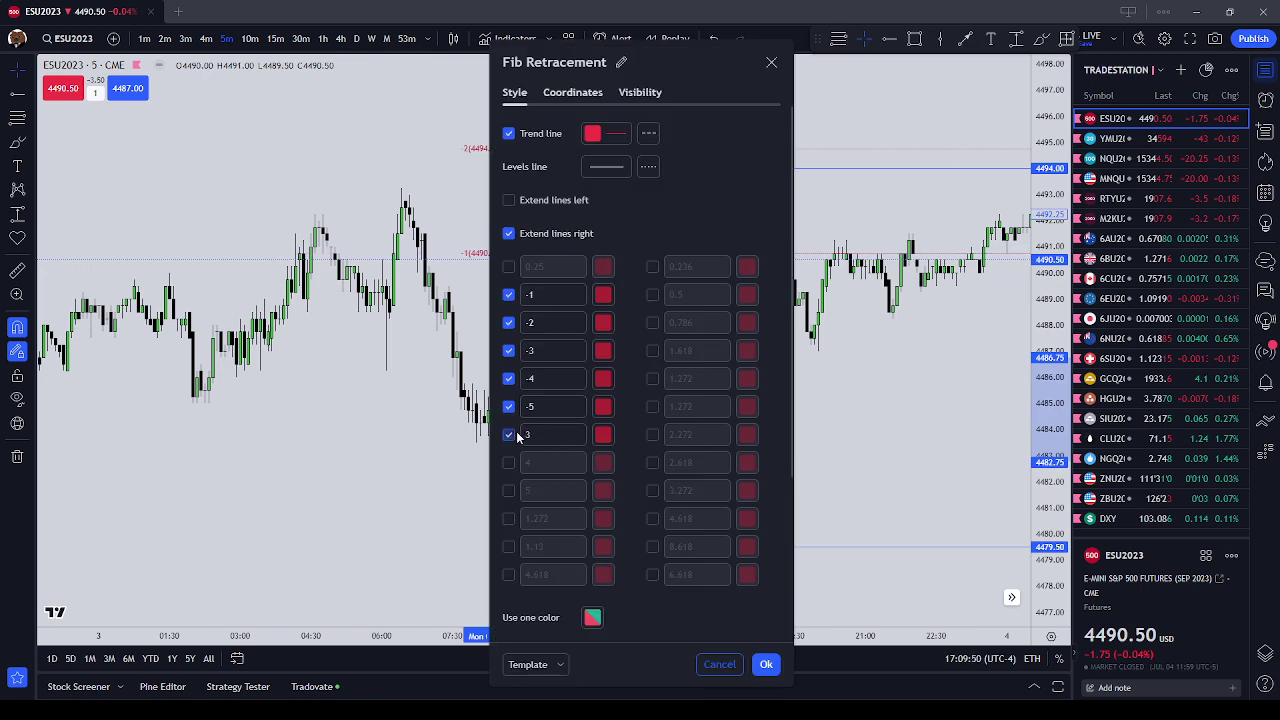
left_click(769, 63)
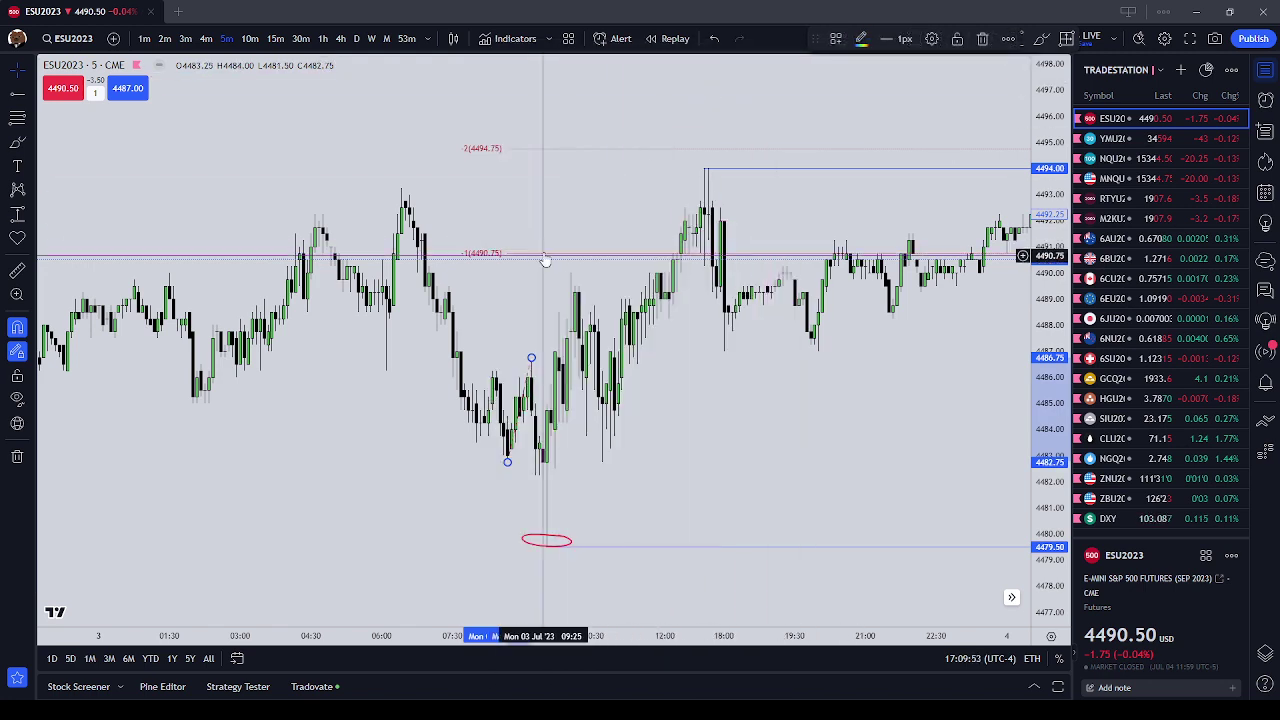
Step: Delete the horizontal ray at 4494.00
left_click(792, 168)
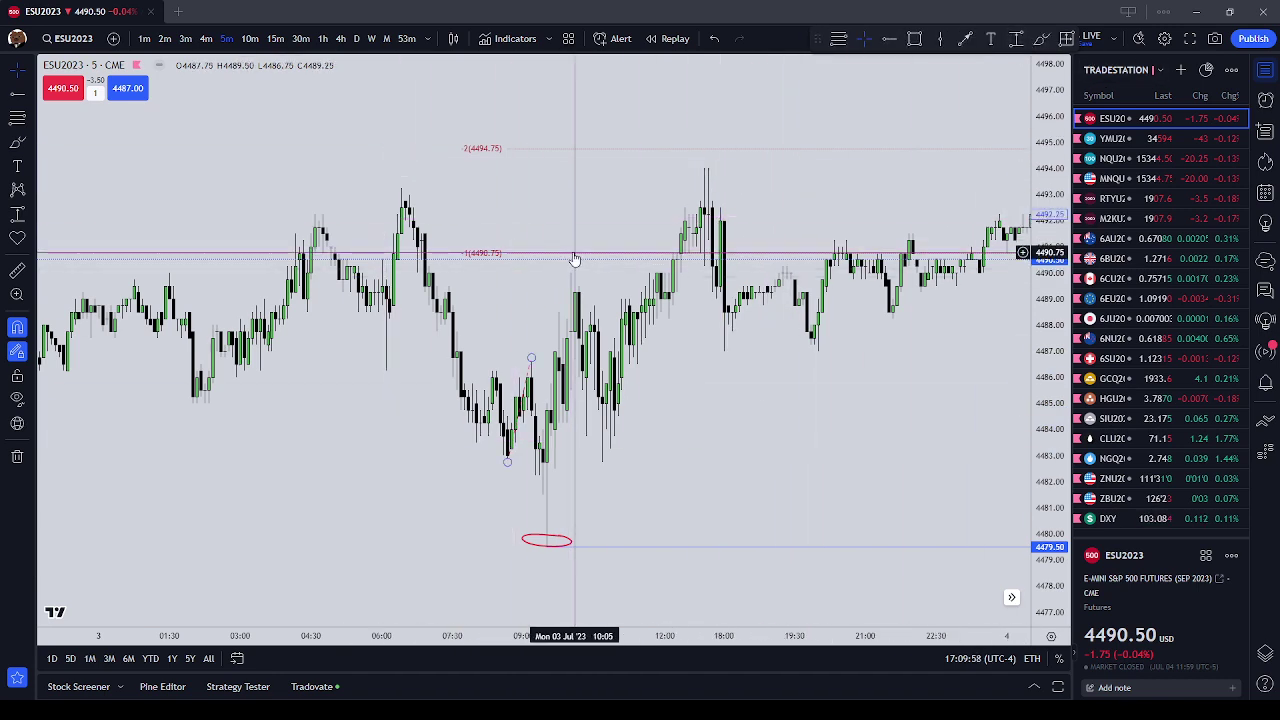
left_click_drag(575, 259, 587, 186)
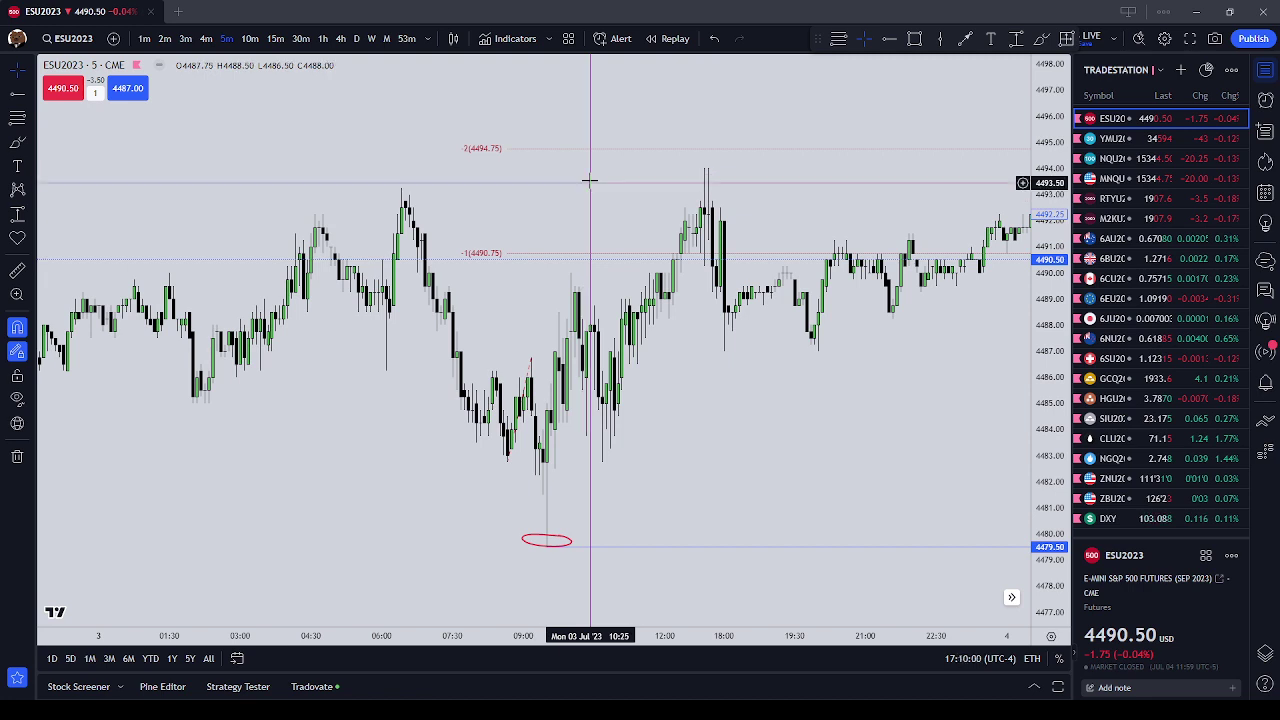
Step: With magnet snapping off, brush a red line at 4483.25 from July 3 09:45, circle the 10:45 dip into it and the low near 4487.00
left_click(17, 142)
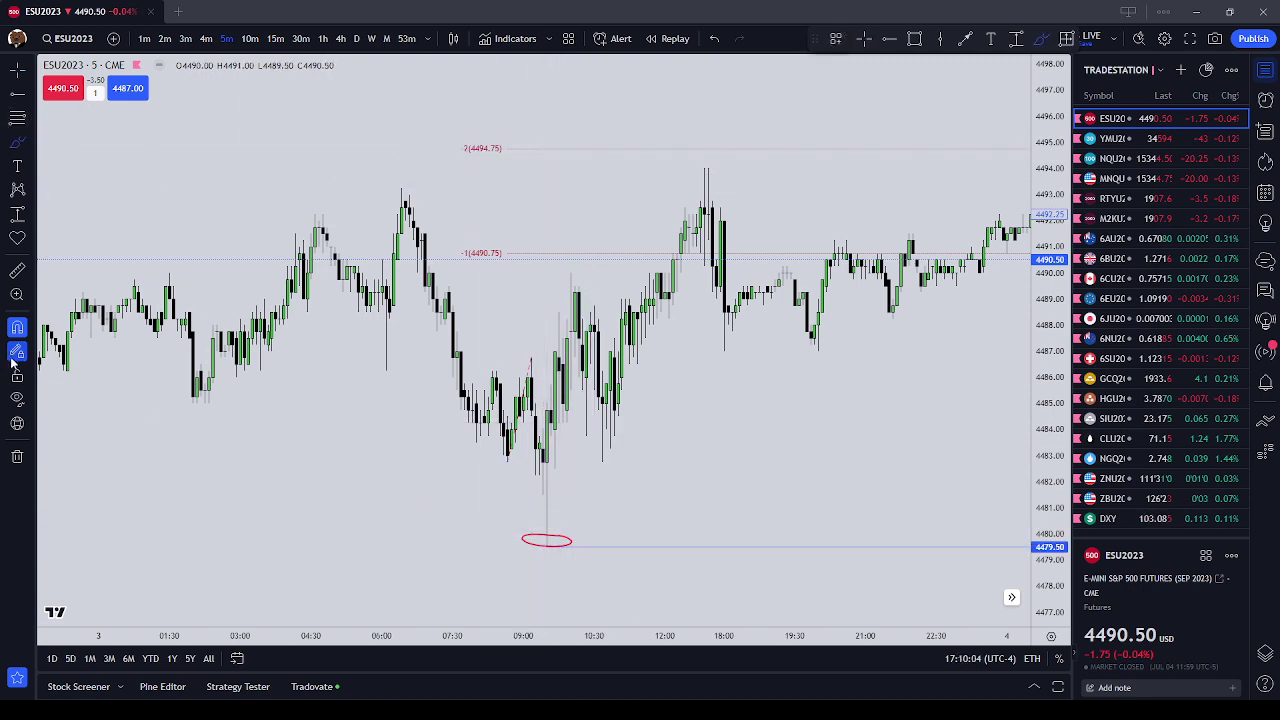
left_click(546, 542)
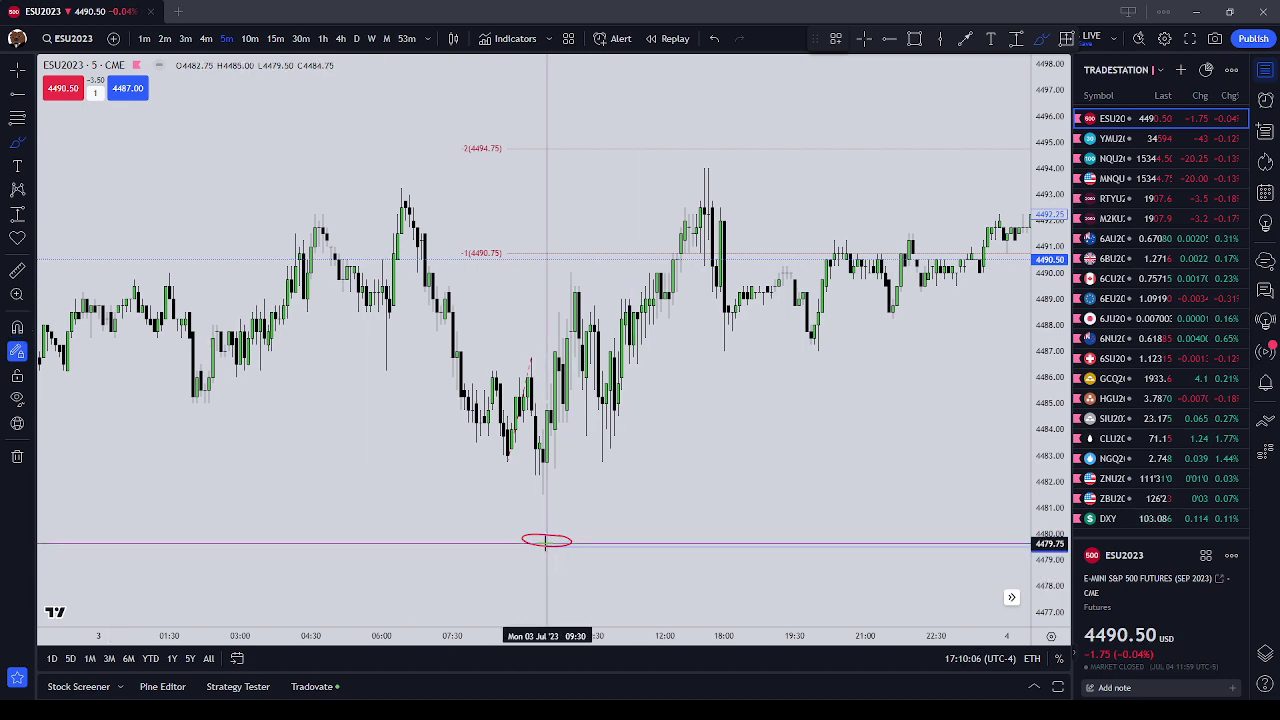
scroll(550, 540, "down", 4)
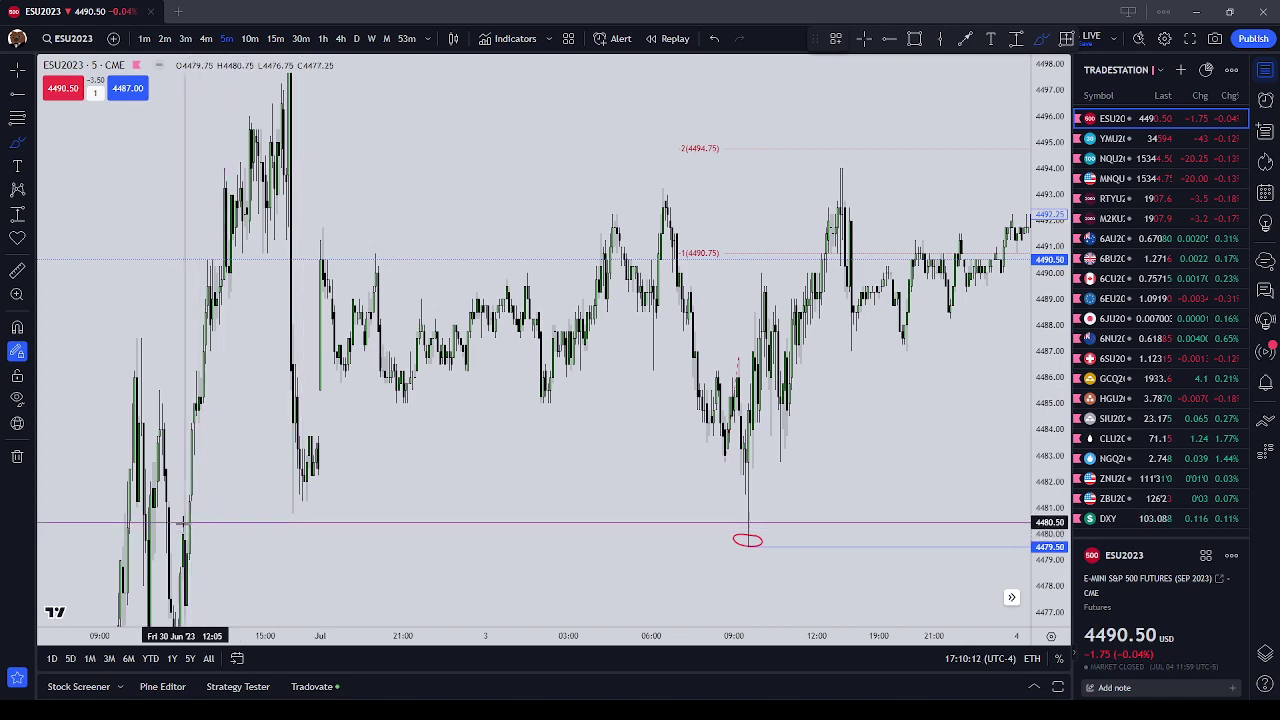
scroll(680, 514, "up", 4)
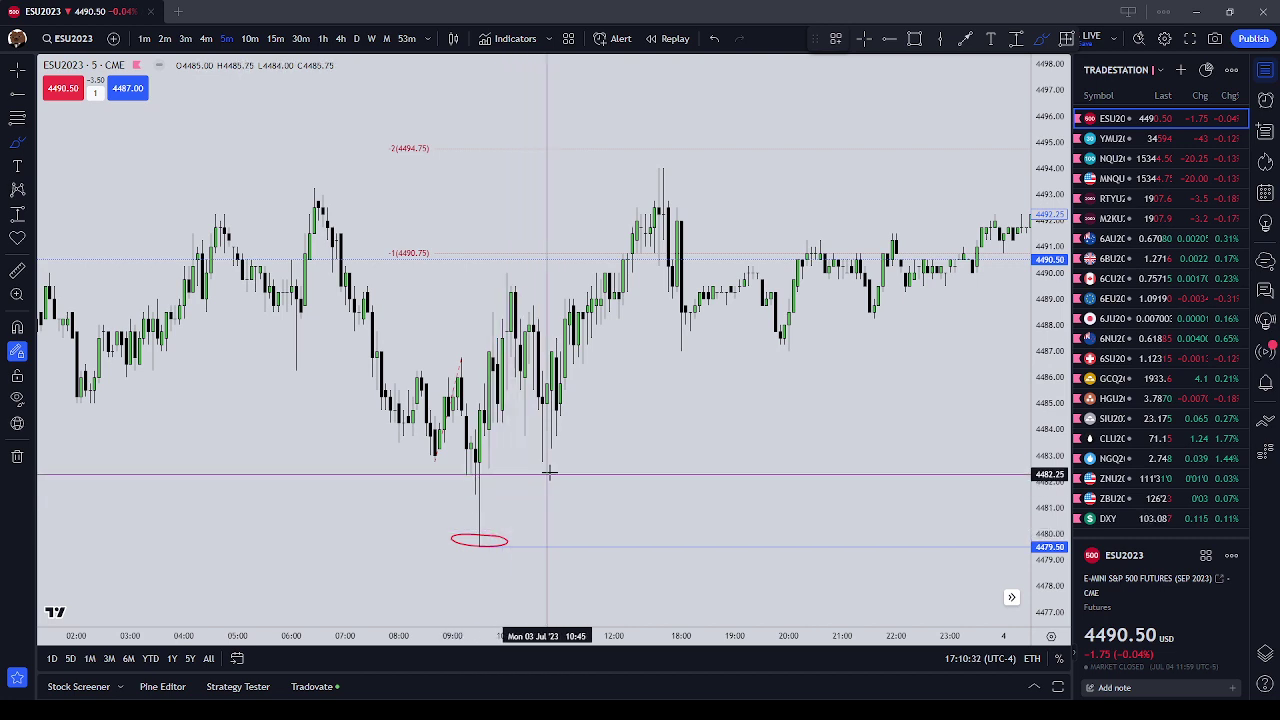
scroll(551, 468, "up", 1)
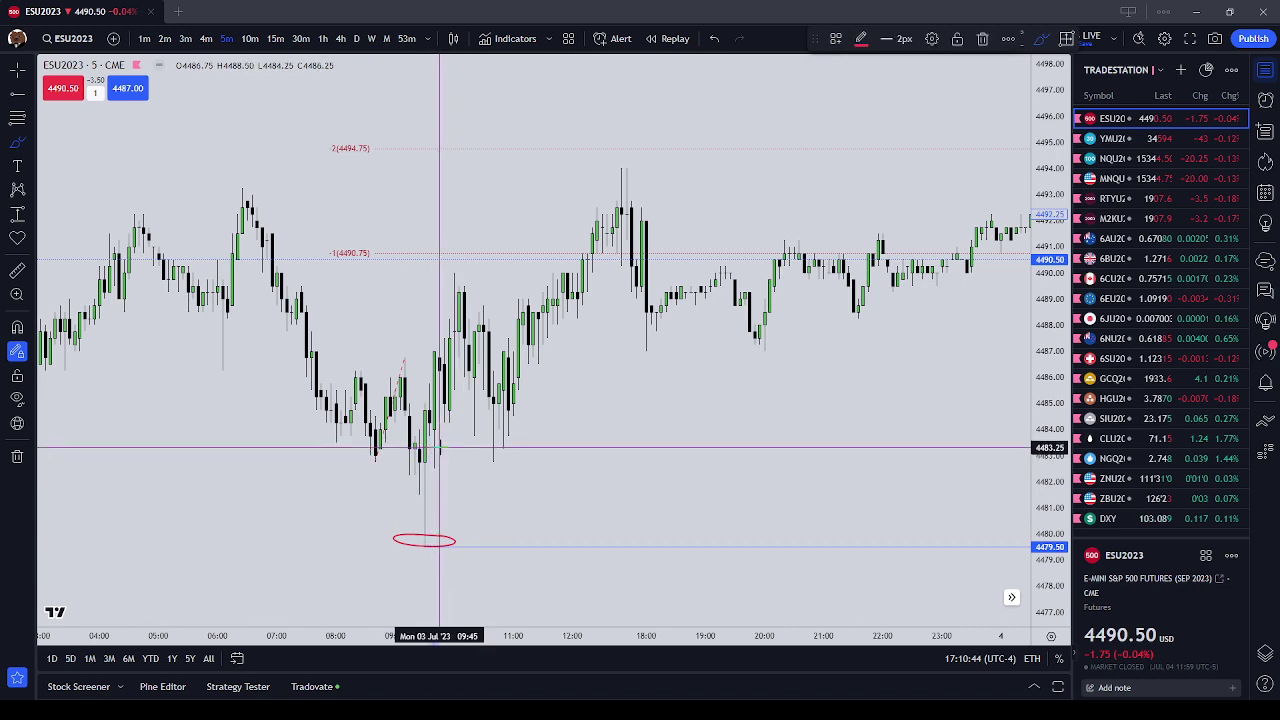
left_click_drag(508, 447, 508, 447)
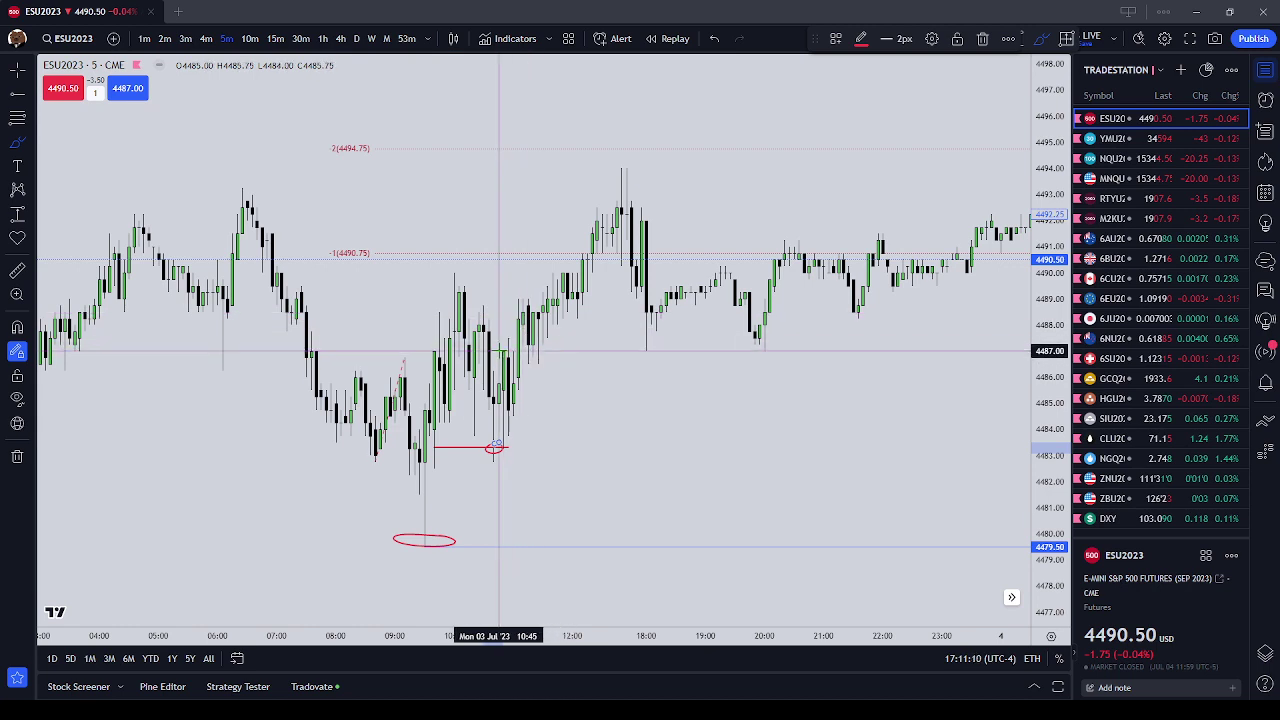
left_click_drag(513, 352, 544, 355)
key("Escape")
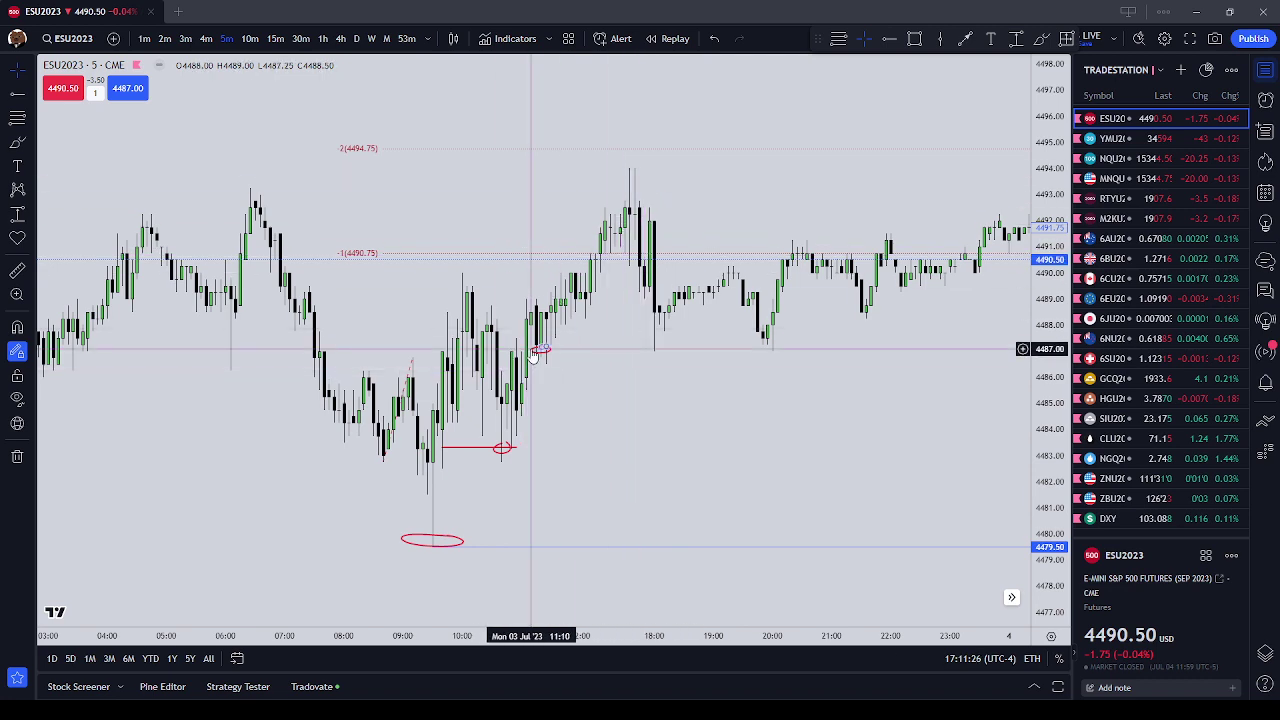
Step: Recolor the red brush line at 4483.25 dark blue
left_click(470, 455)
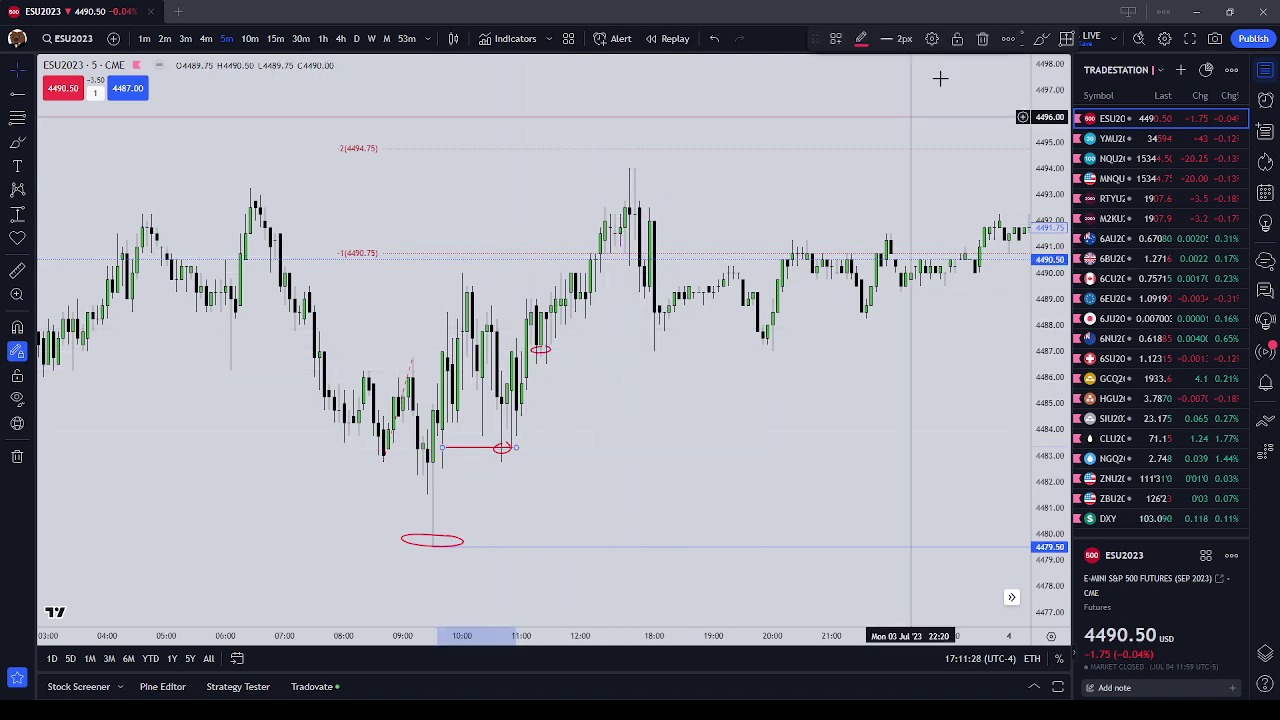
left_click(861, 38)
left_click(968, 84)
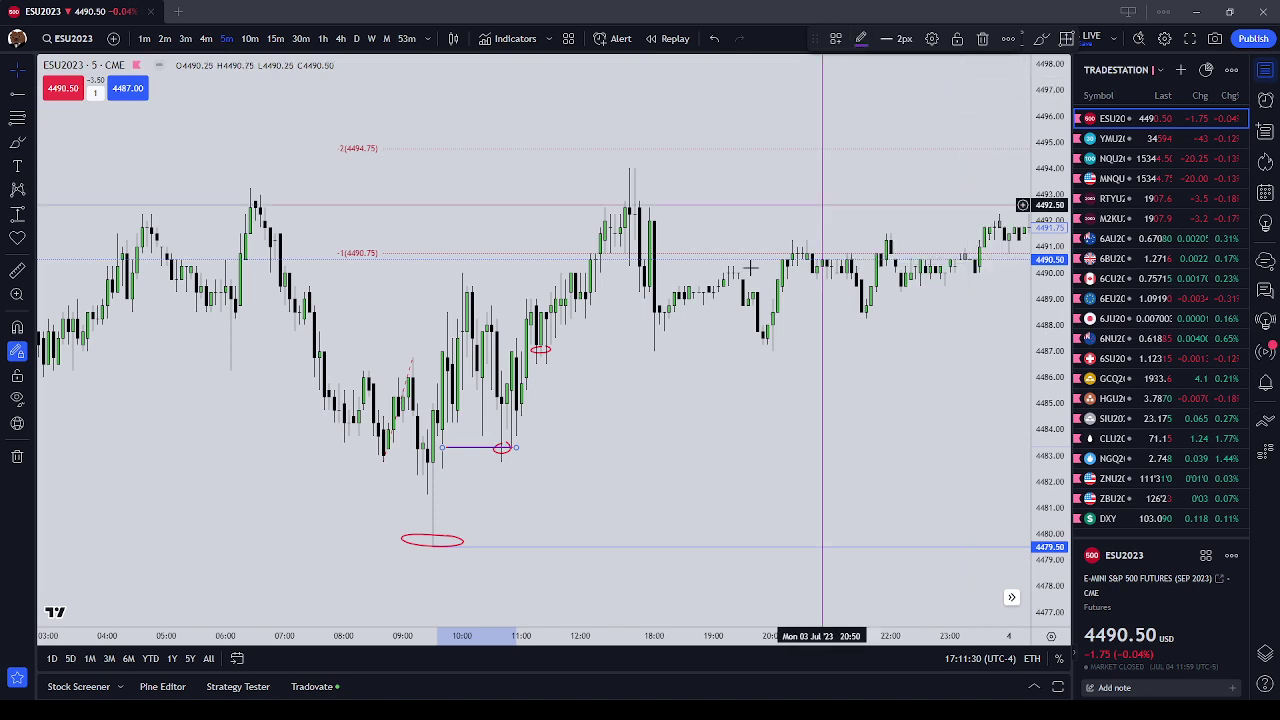
right_click(626, 354)
Step: Move the blue brush line up to about 4484.75 beside the 11:00 candles and delete it
left_click_drag(463, 447, 513, 410)
left_click_drag(654, 428, 652, 450)
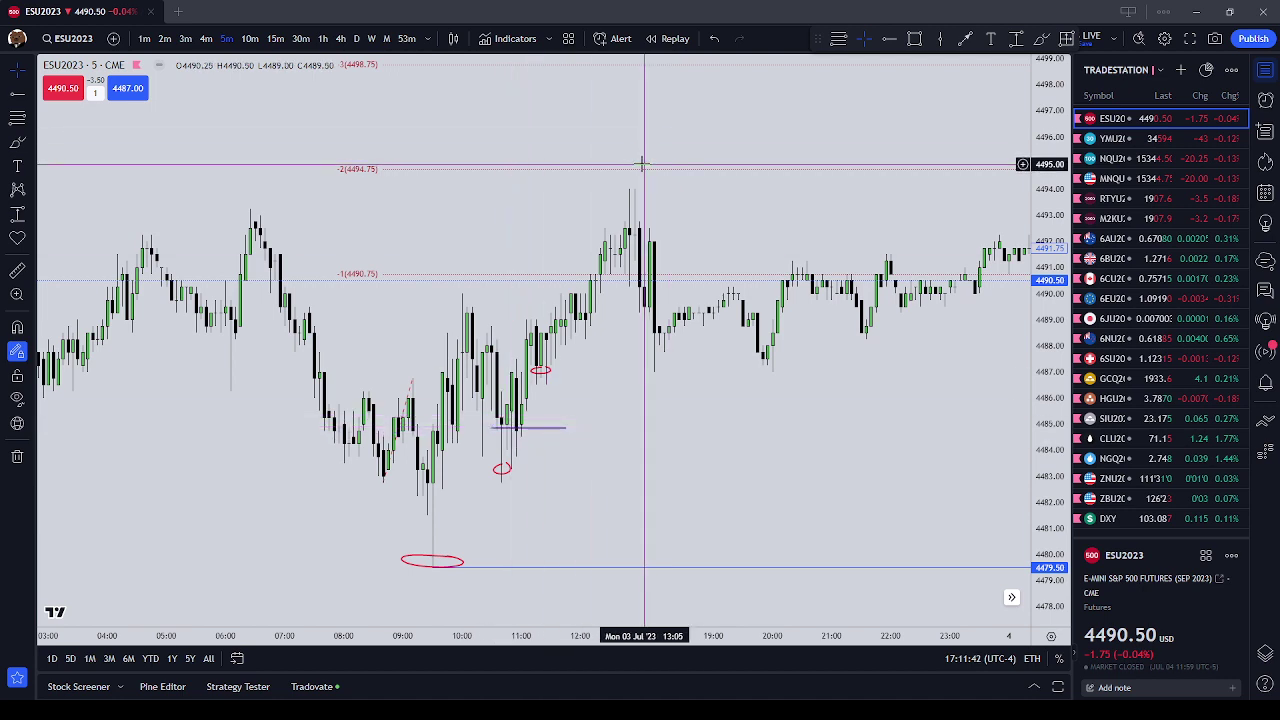
left_click(525, 428)
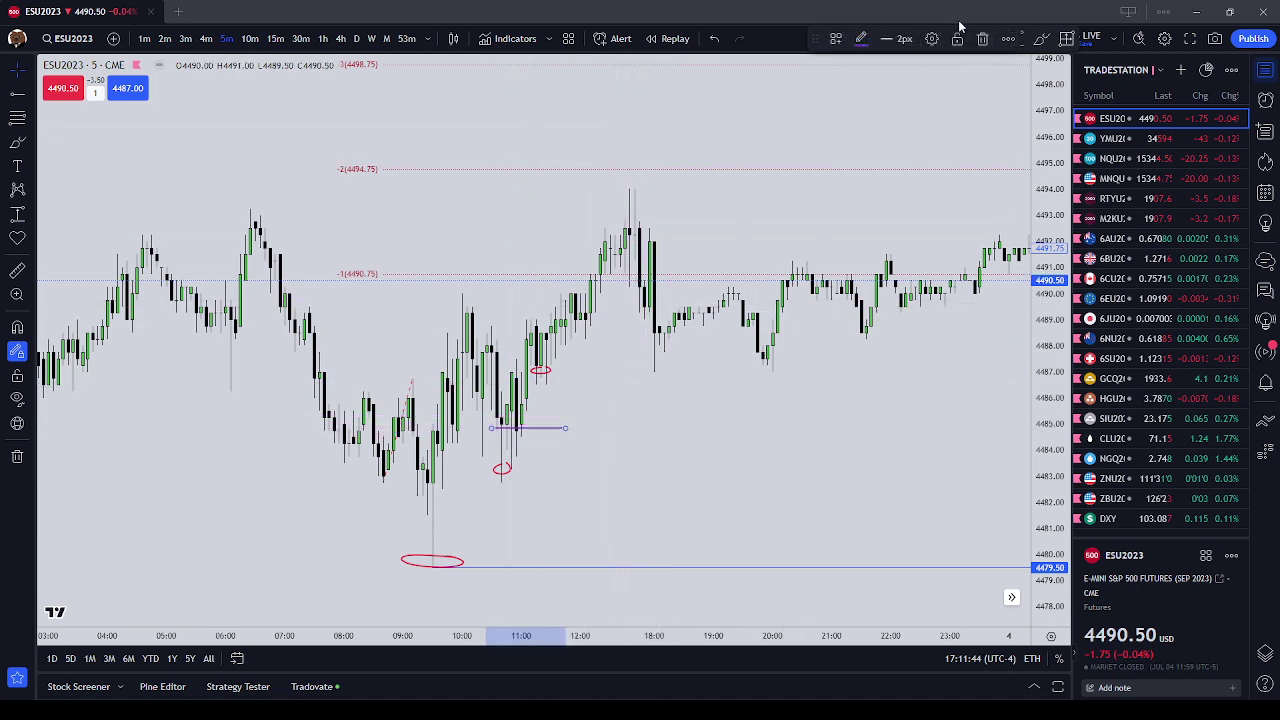
Step: Draw short dark blue Brush lines at about 4483.25 after the July 3 09:30 low and about 4487.25 by the 11:15 circle
left_click(20, 142)
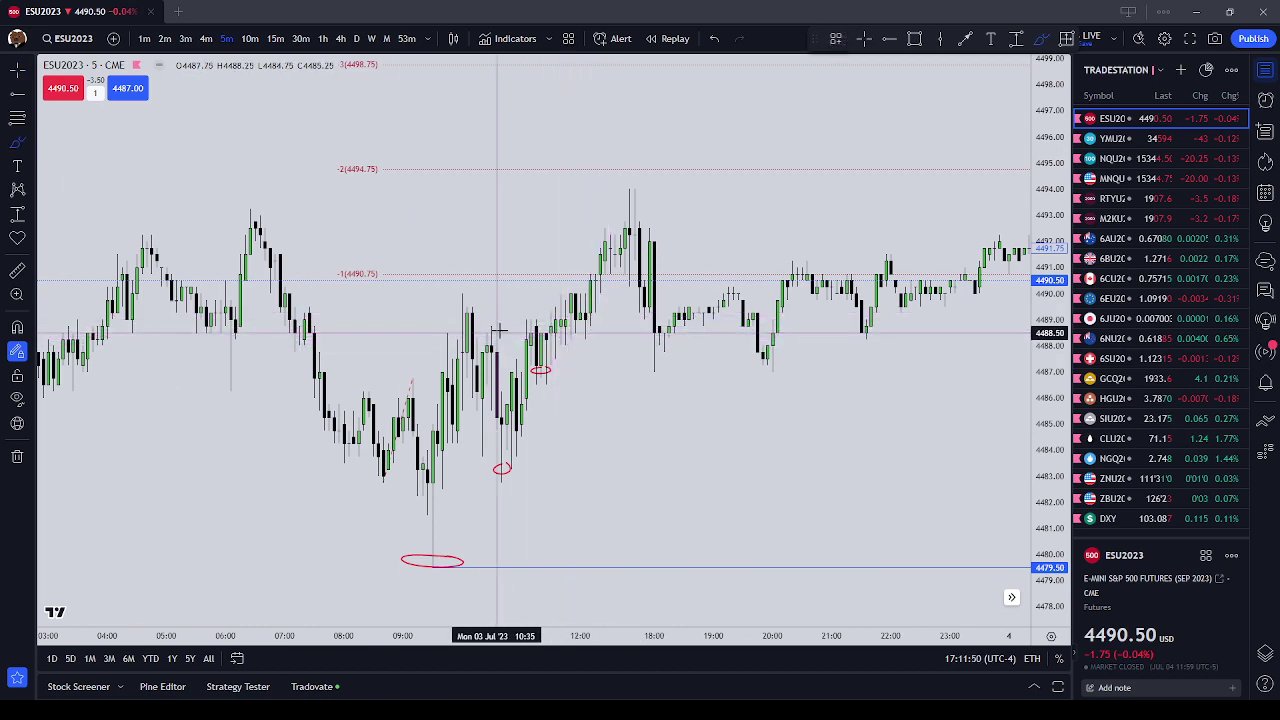
left_click(490, 465)
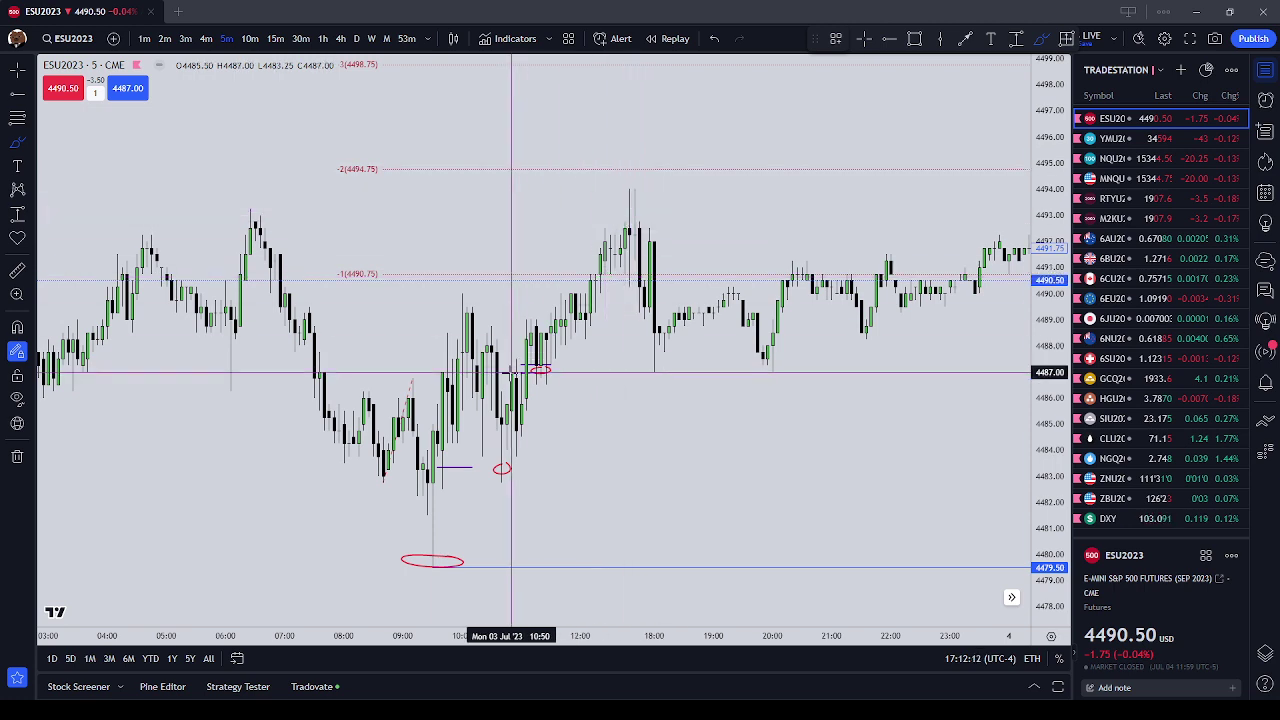
Step: Remove all drawings from the chart
right_click(624, 462)
left_click(728, 651)
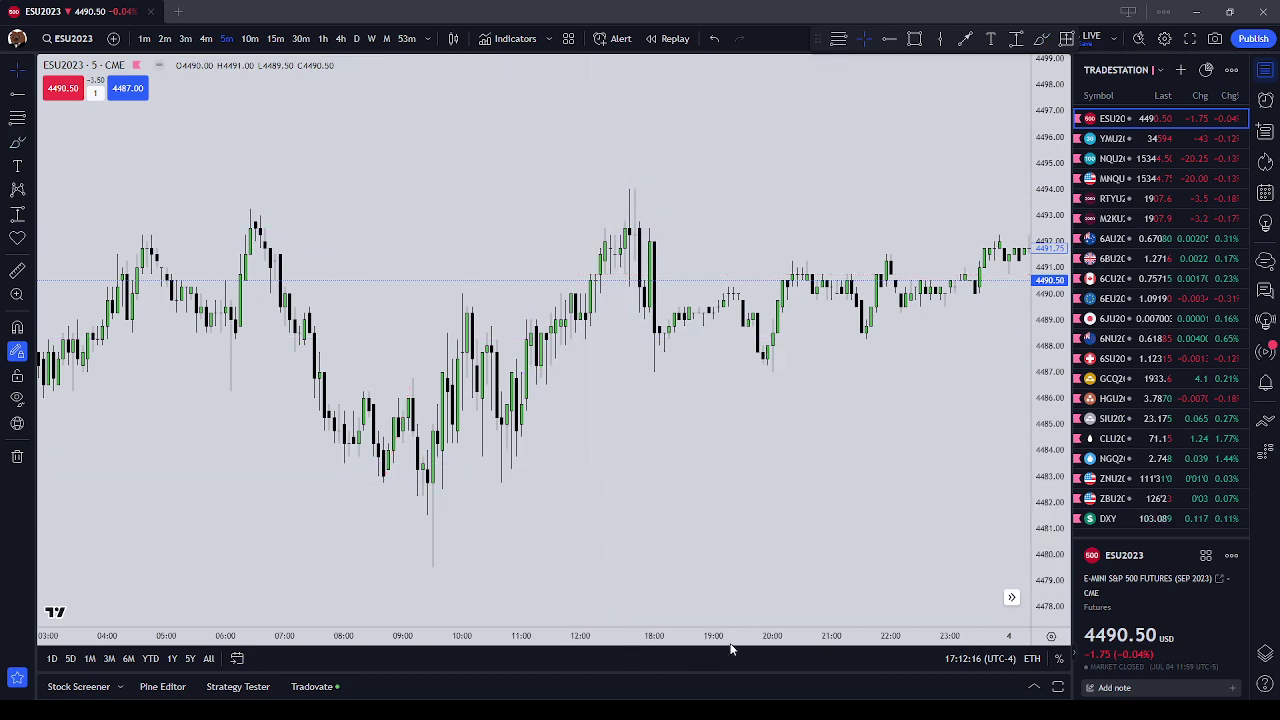
Step: Place a horizontal ray near the July 3 06:30 high and move it to 4493.25, with magnet snapping on
left_click_drag(579, 514, 806, 543)
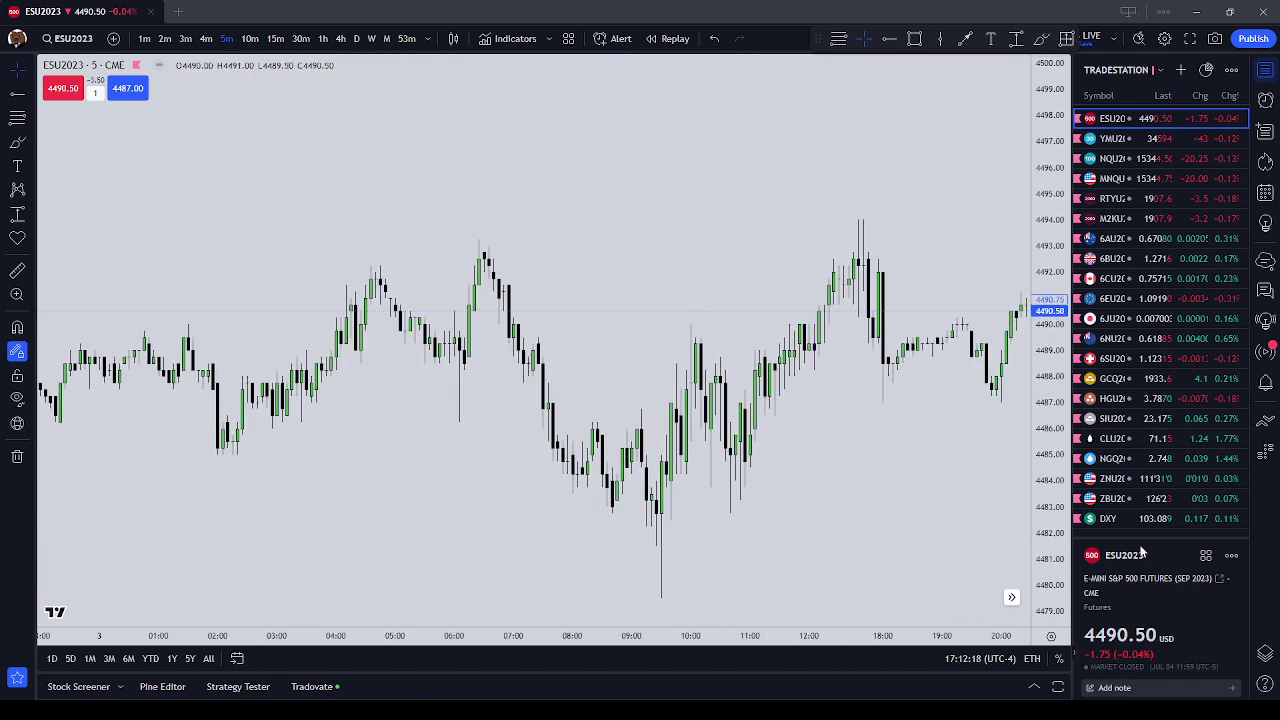
left_click_drag(614, 331, 616, 227)
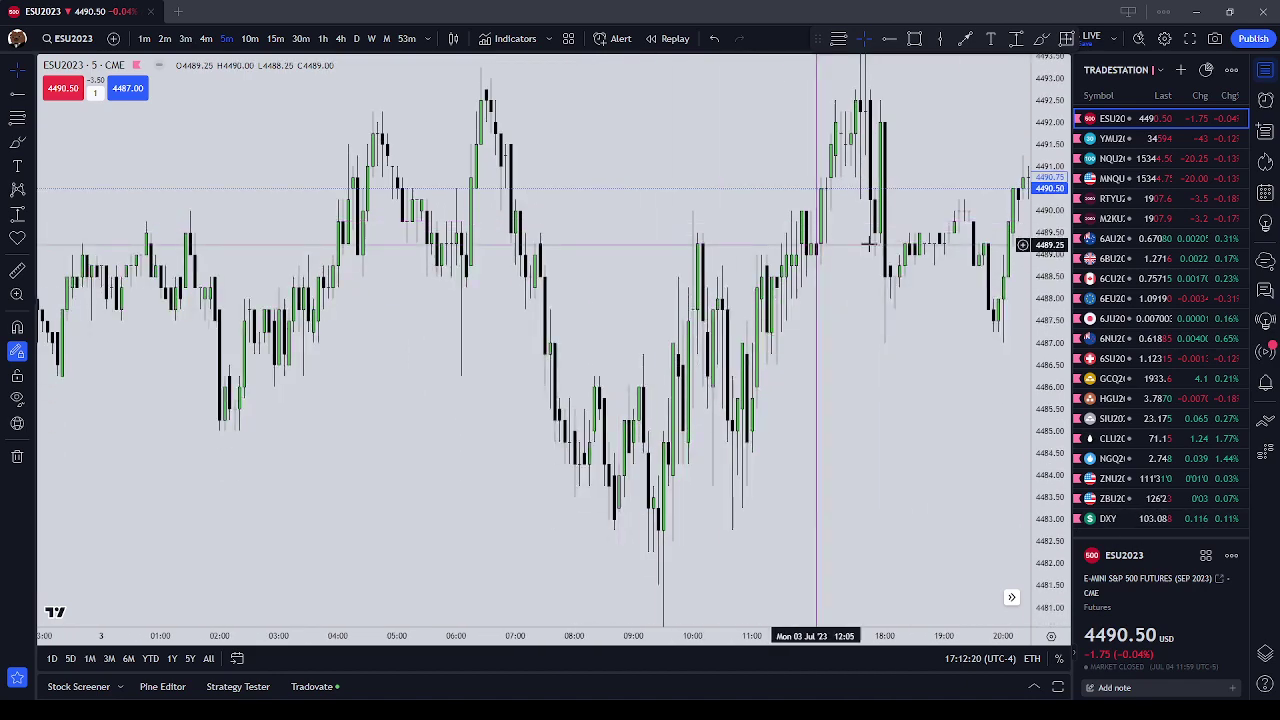
left_click_drag(1036, 211, 1029, 334)
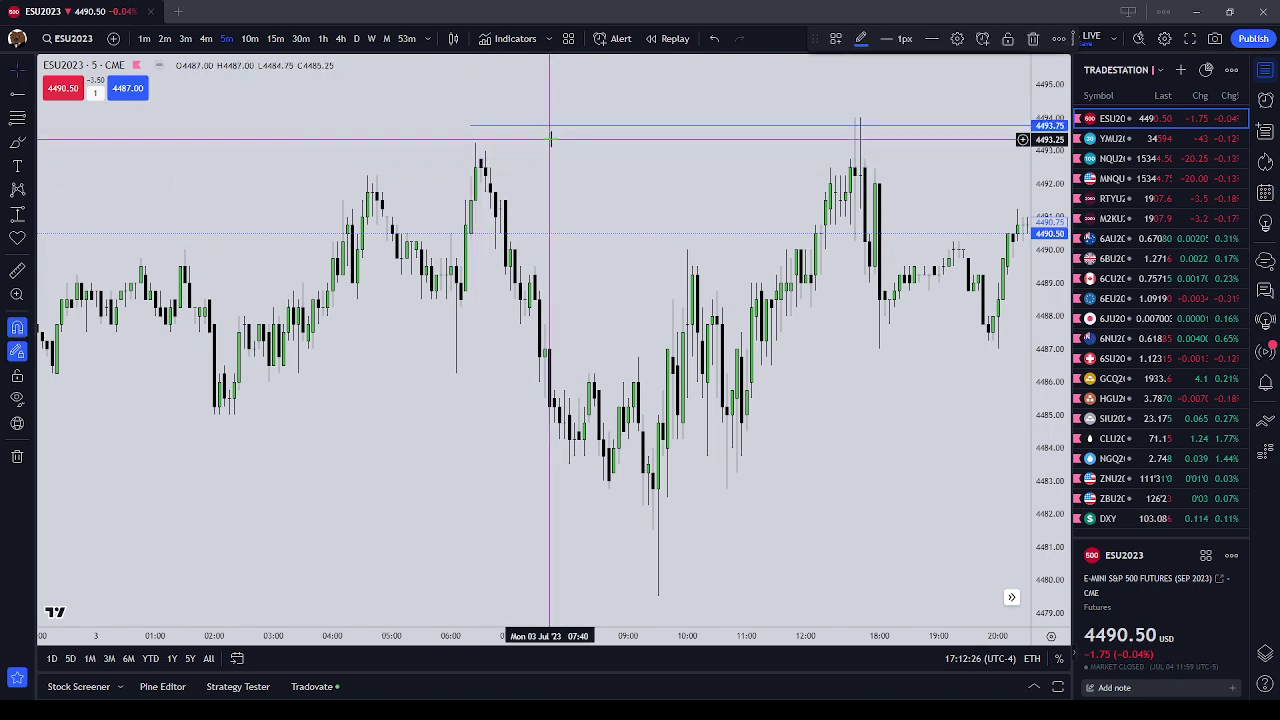
left_click(494, 126)
left_click_drag(494, 126, 491, 148)
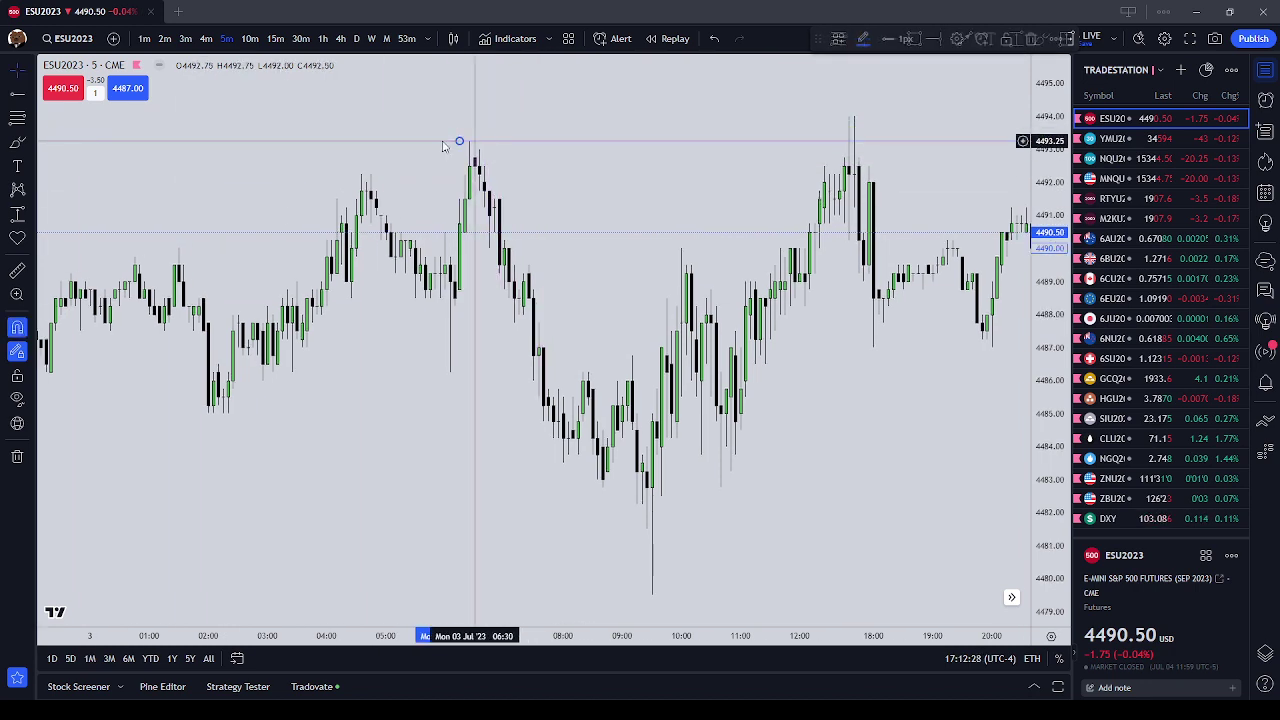
Step: Delete the horizontal ray at 4493.25
left_click(648, 608)
left_click(1033, 38)
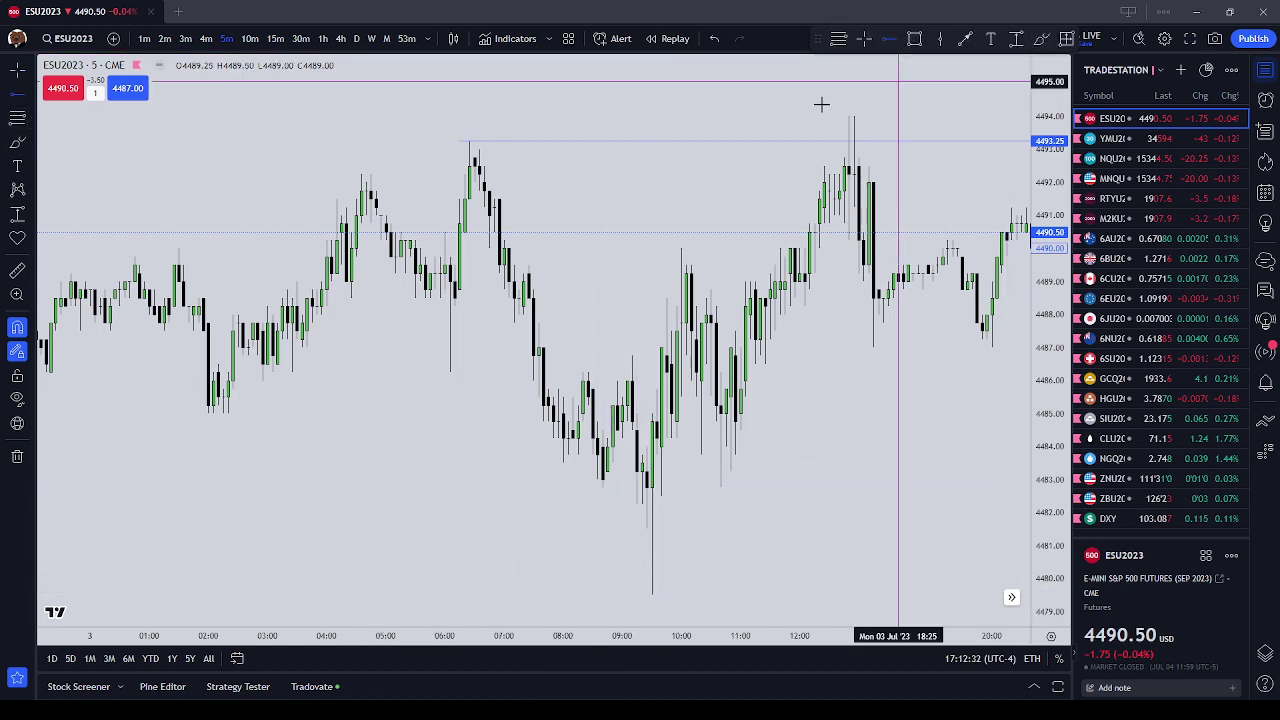
left_click(514, 143)
left_click(1033, 38)
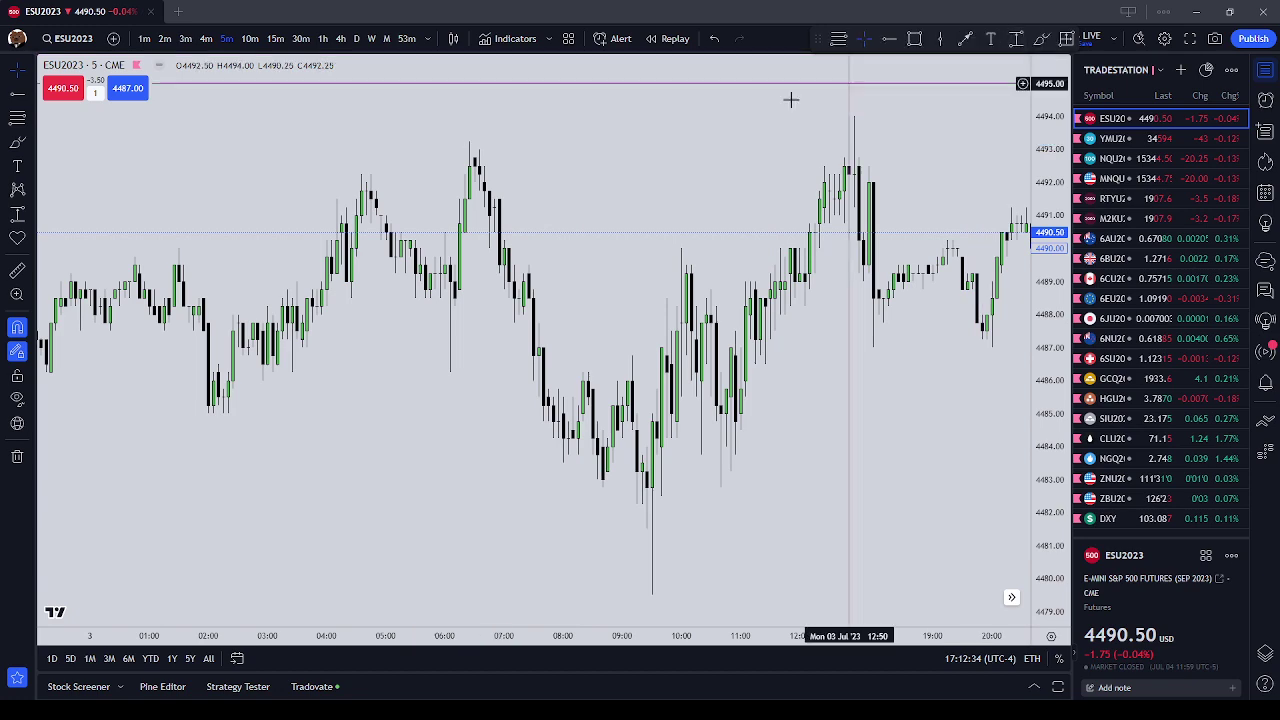
Step: Draw a Fib Retracement from the July 3 04:35 high at 4492.25 to the 06:05 low at 4486.25 and hide its level 3
scroll(760, 114, "down", 2)
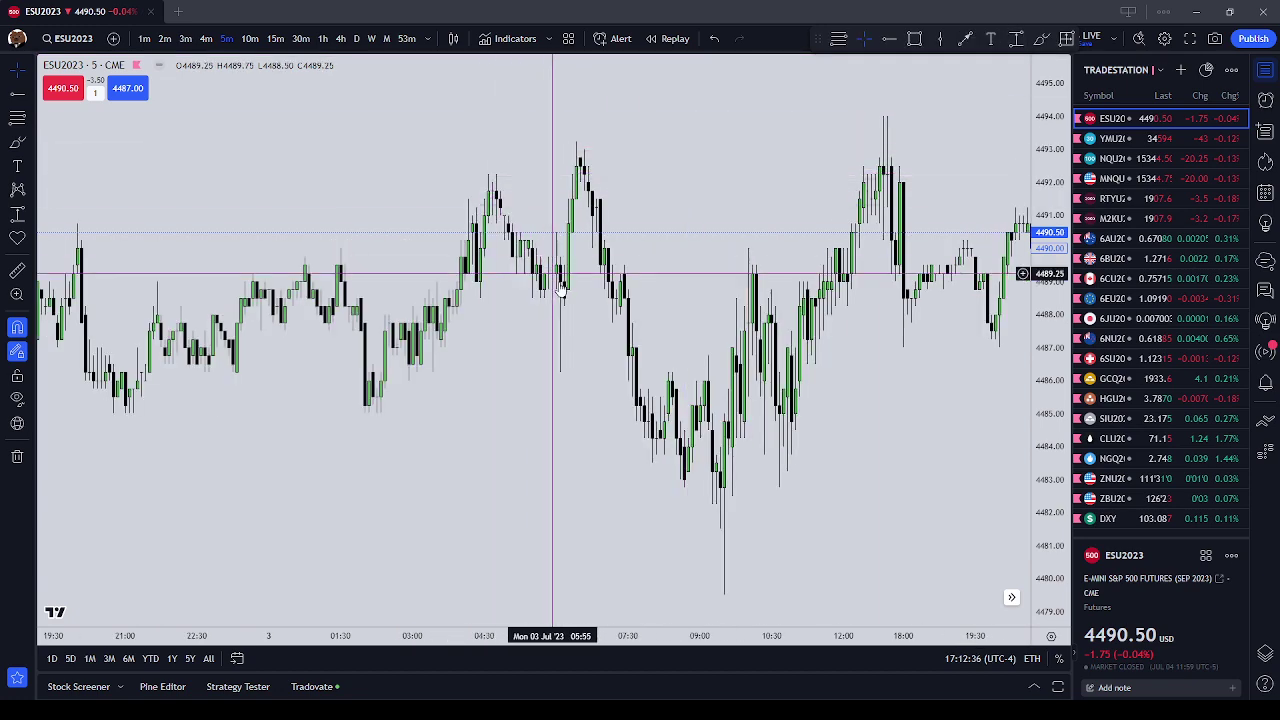
scroll(562, 190, "up", 2)
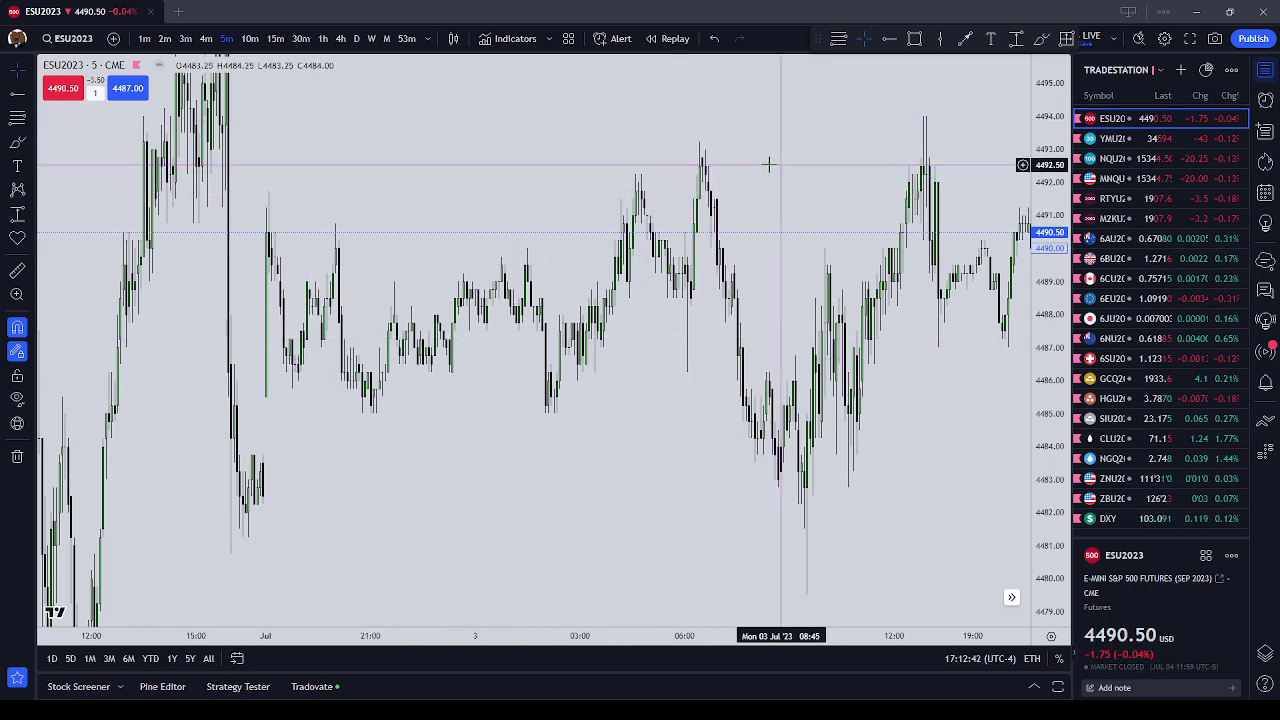
left_click_drag(766, 163, 586, 229)
left_click(17, 118)
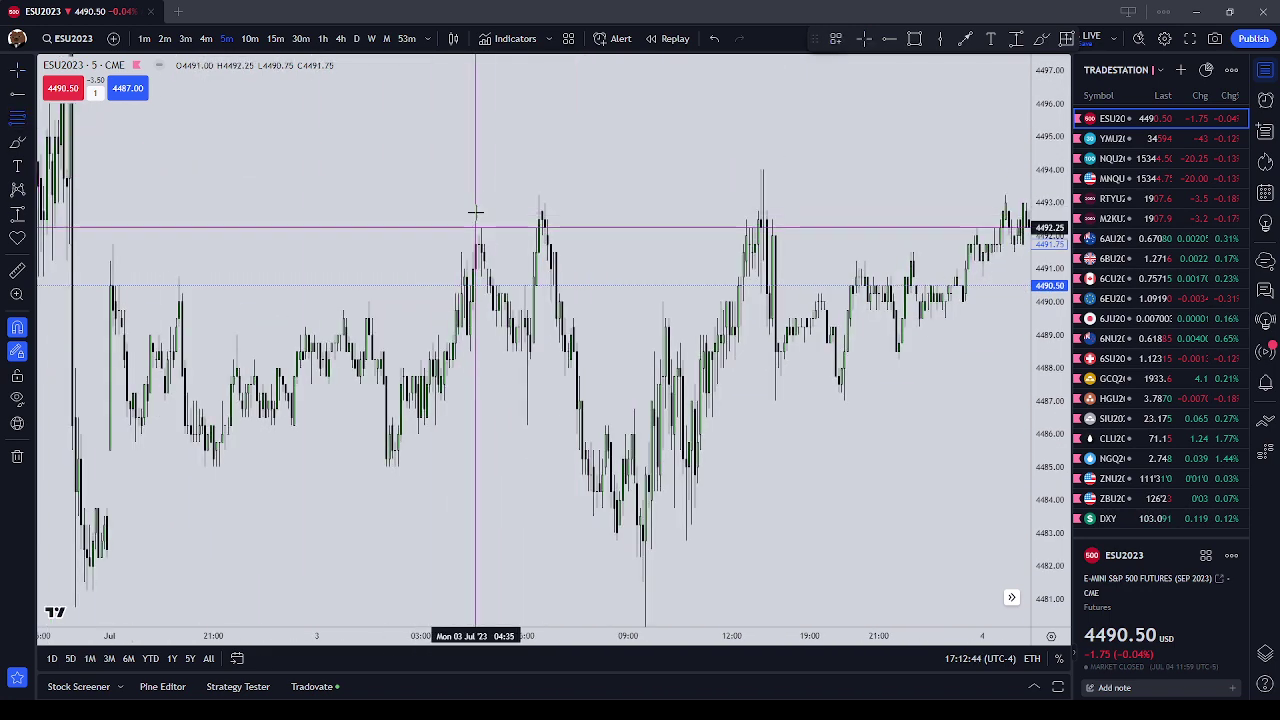
left_click(475, 228)
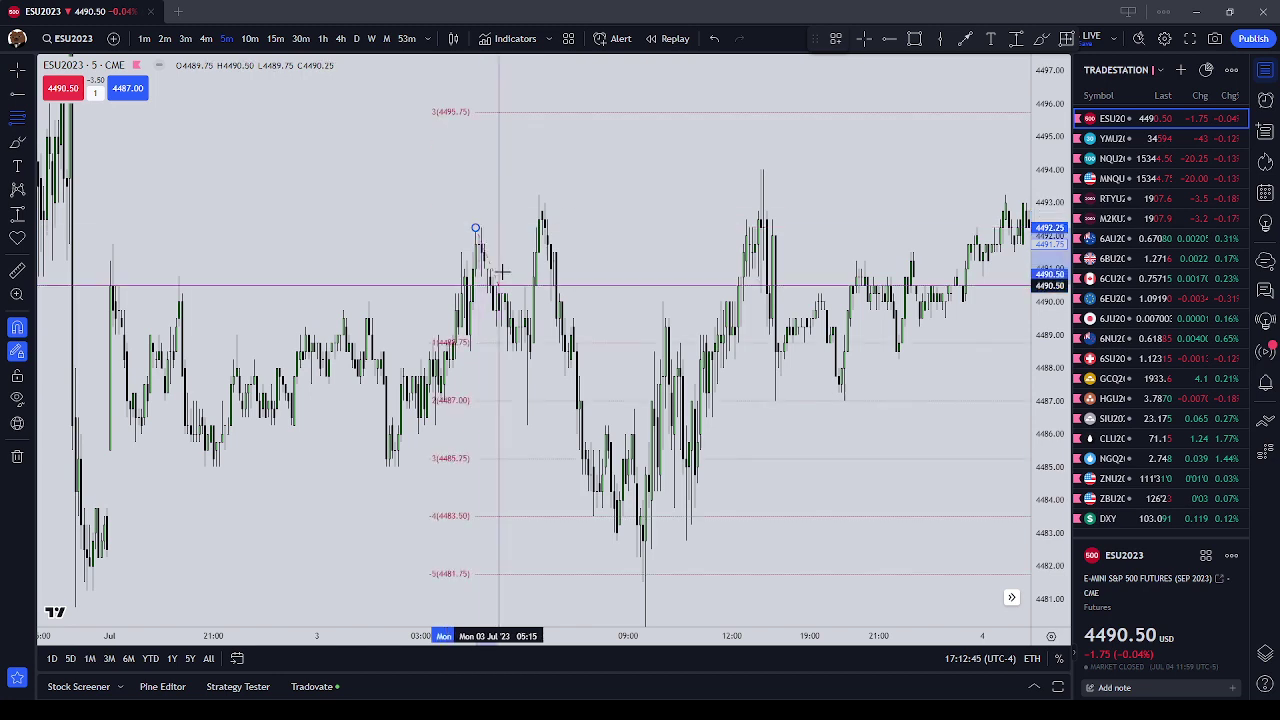
left_click(527, 426)
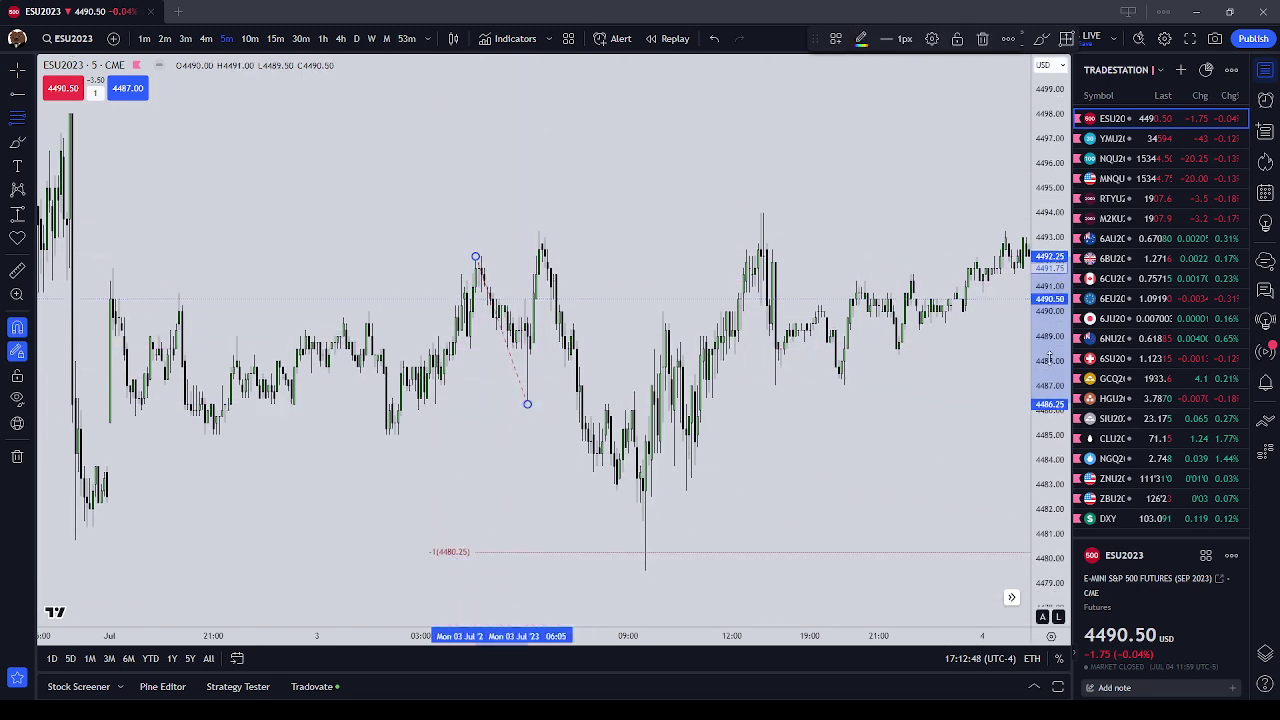
left_click(713, 233)
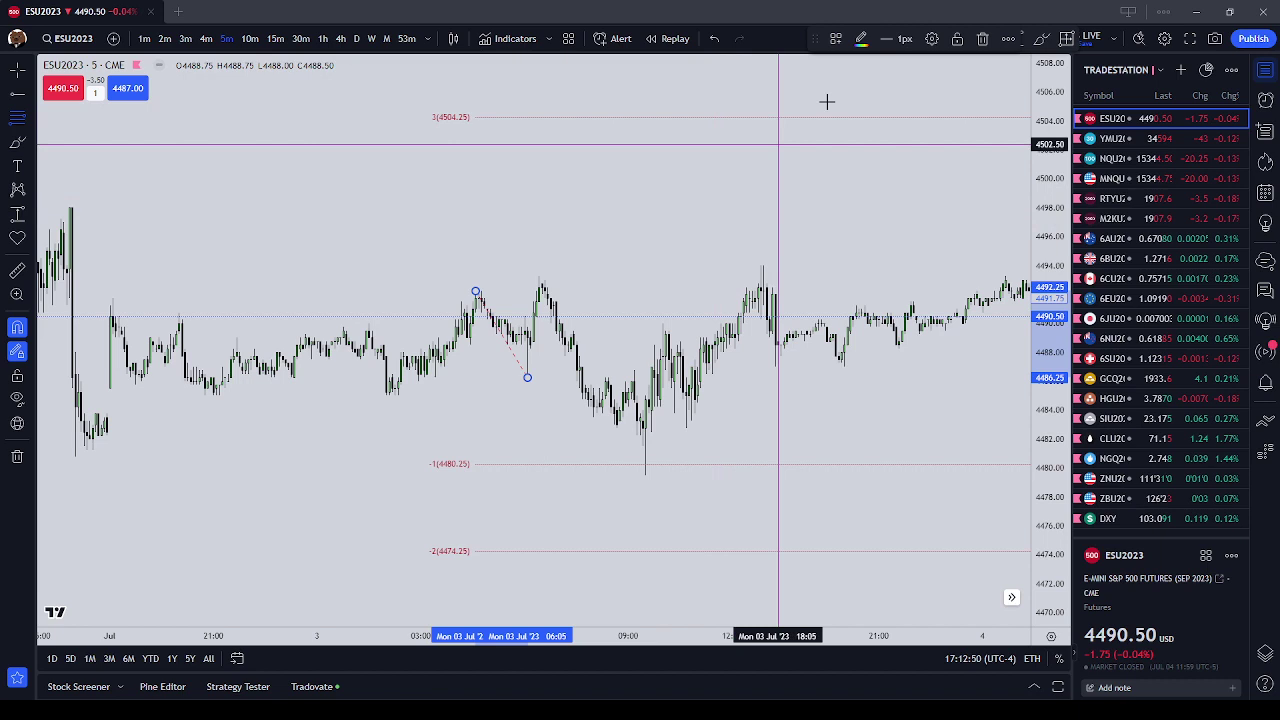
left_click(938, 41)
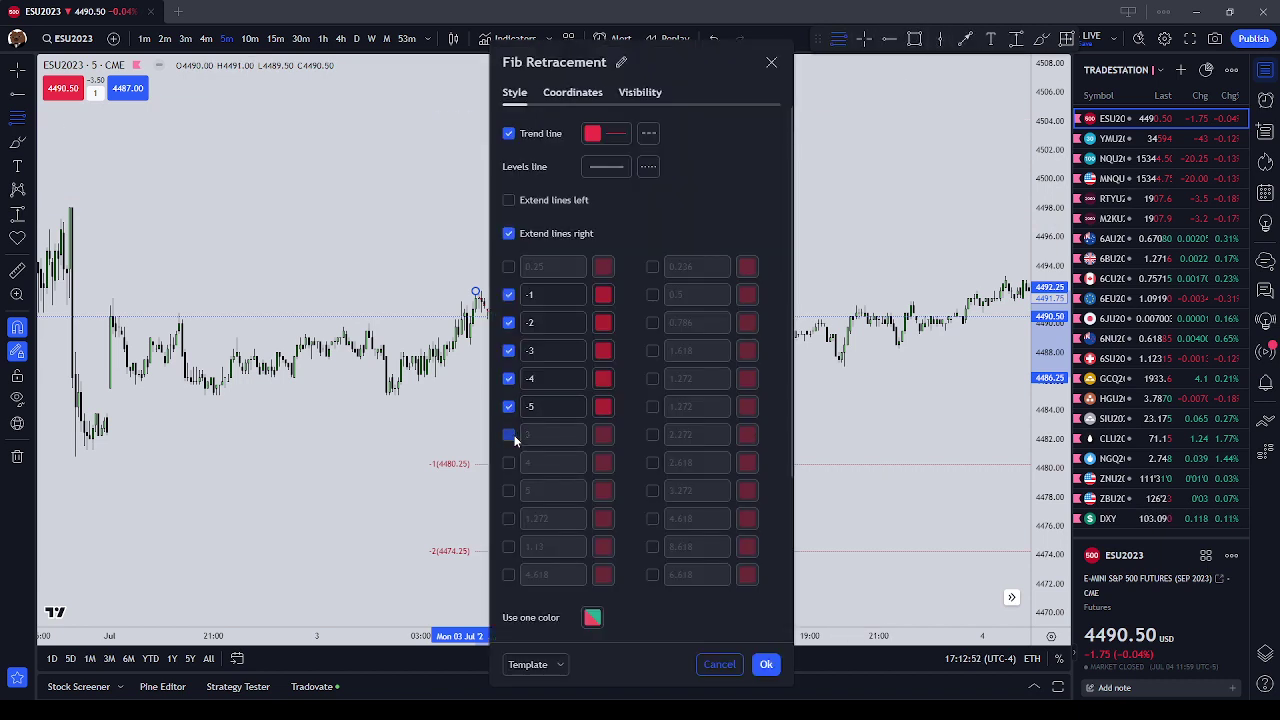
left_click(765, 664)
Step: Circle the July 3 06:30 swing high at about 4492.75 with the Brush, with magnet snapping off
scroll(791, 400, "up", 3)
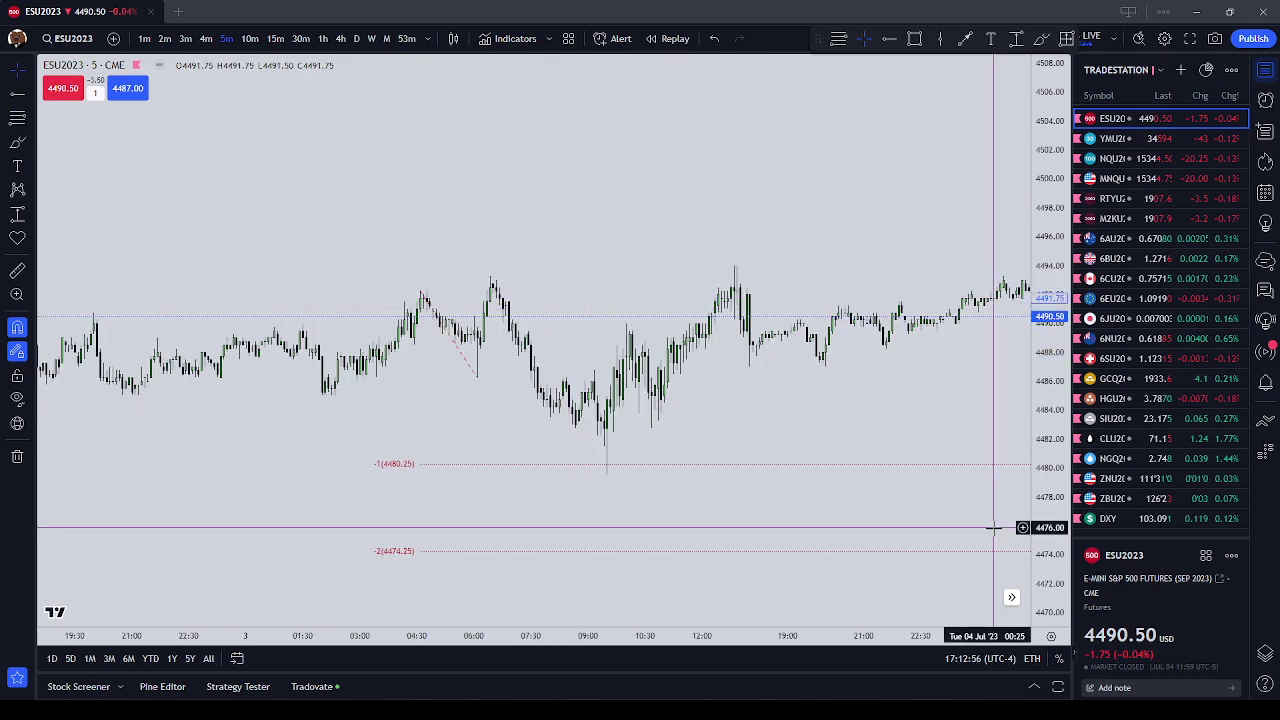
left_click_drag(1048, 528, 1048, 261)
left_click_drag(514, 377, 587, 376)
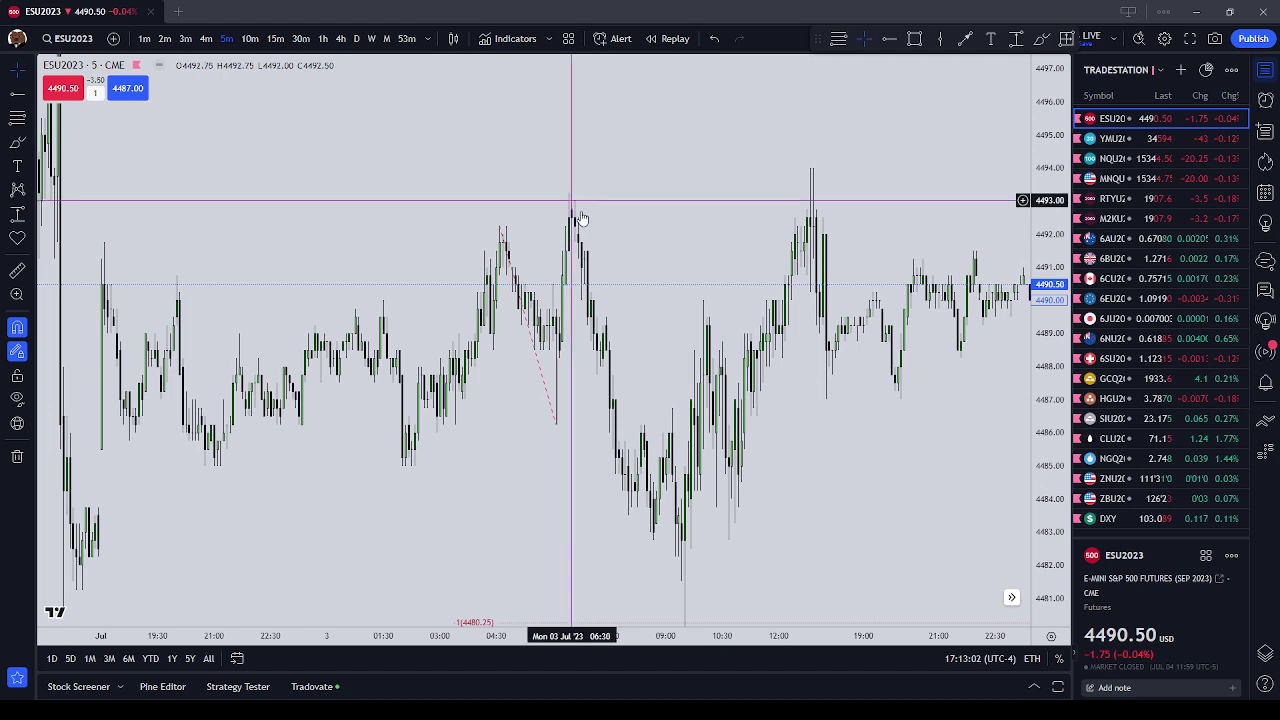
left_click_drag(552, 224, 610, 239)
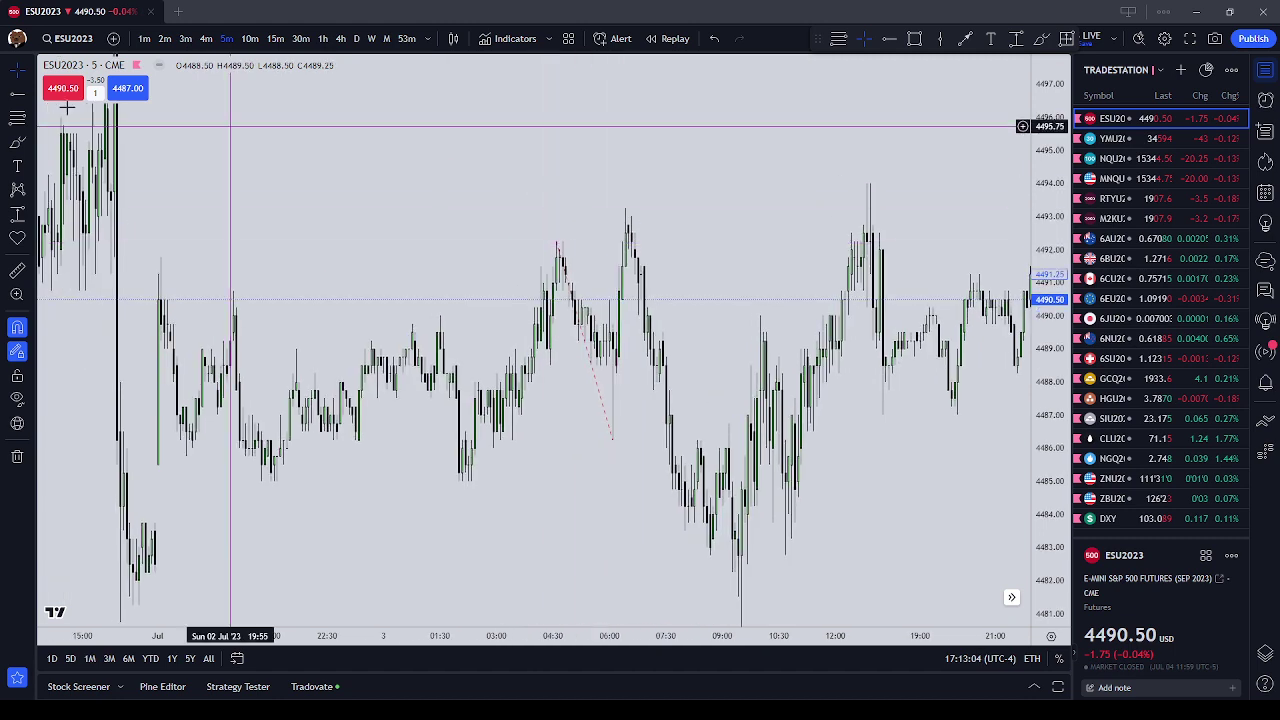
left_click_drag(720, 214, 710, 212)
left_click(17, 143)
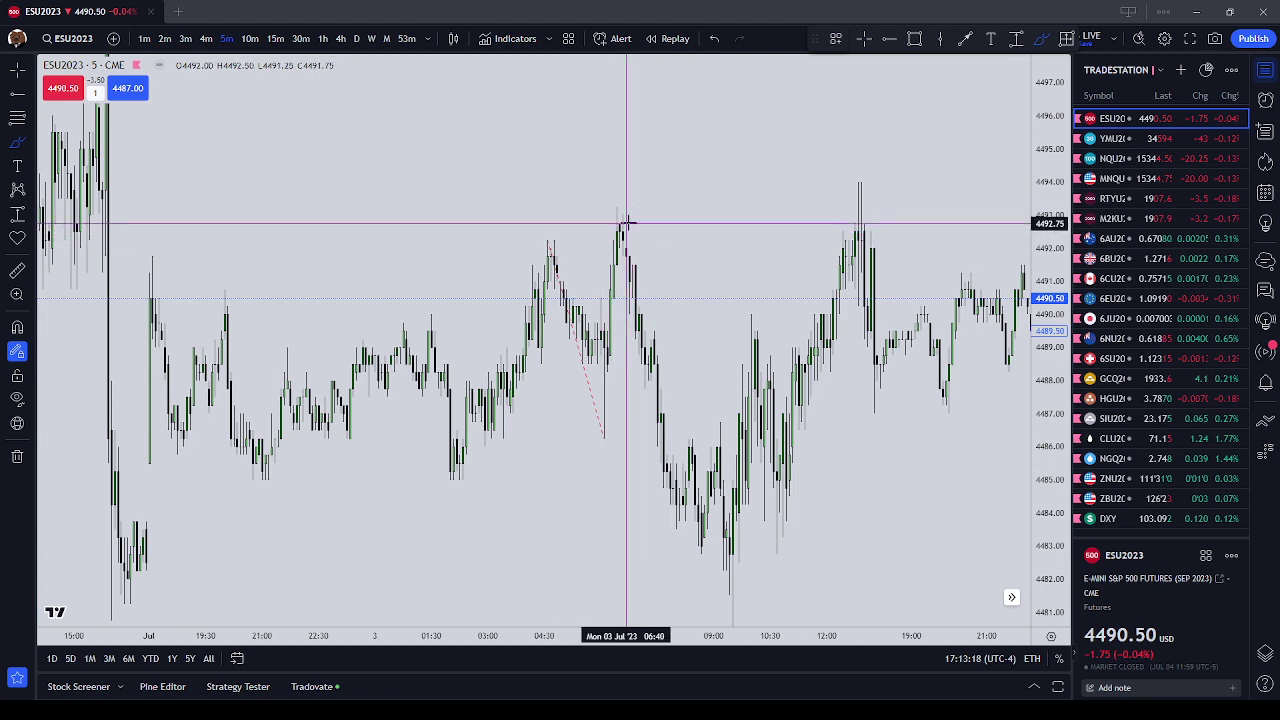
mouse_move(630, 220)
left_mouse_down()
mouse_move(593, 226)
mouse_move(628, 230)
mouse_move(629, 219)
left_mouse_up()
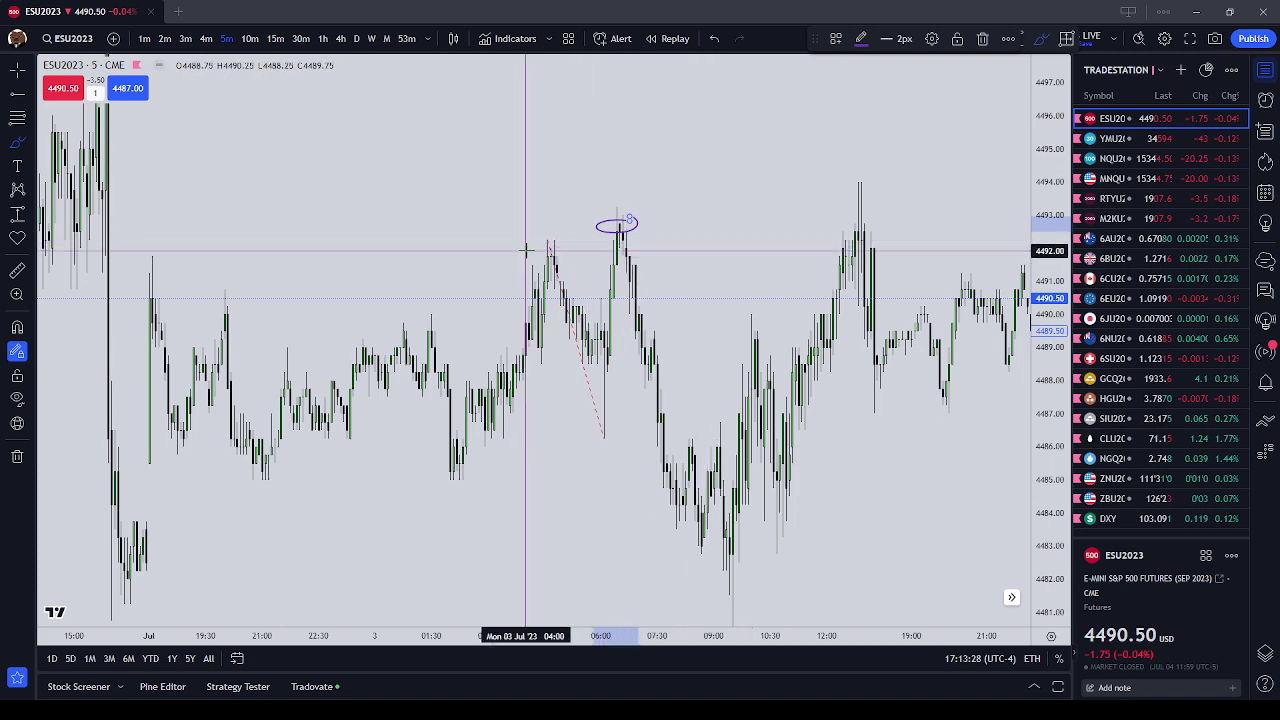
Step: Draw two short Brush lines at about 4490.50 and 4490.25 near July 3 07:00, and circle the candles just below at about 4489.75
scroll(610, 355, "up", 1)
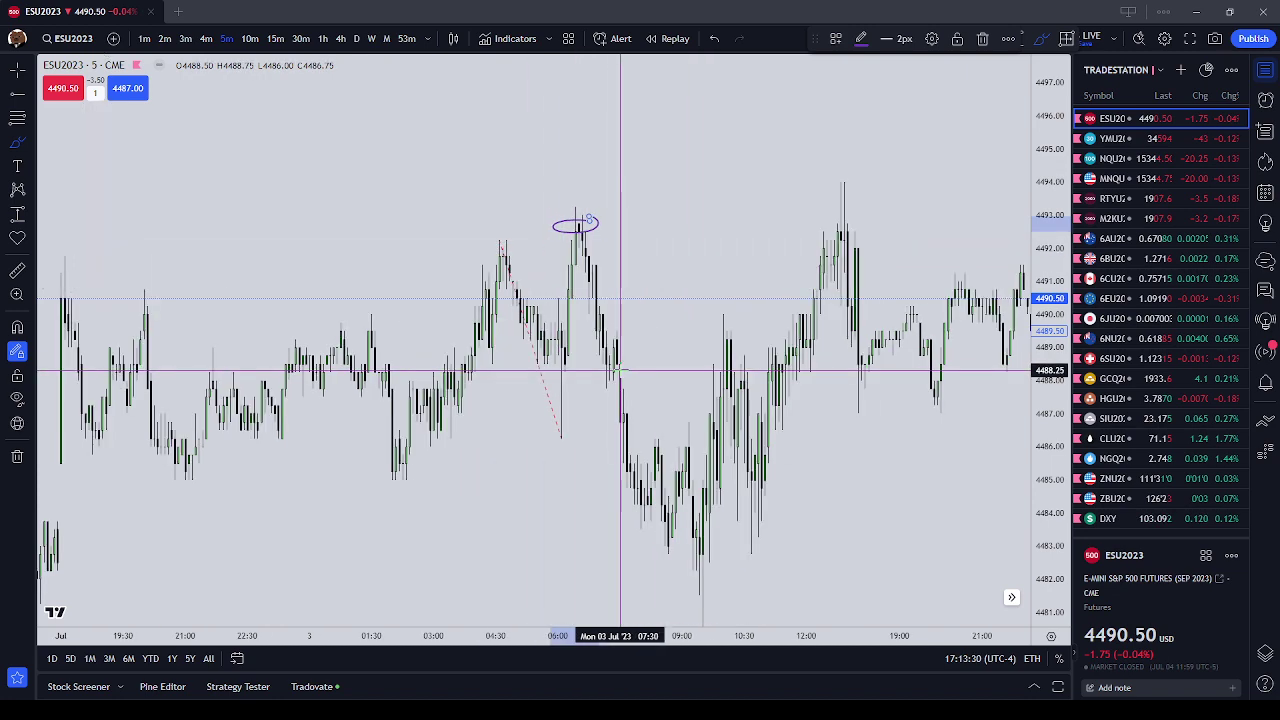
scroll(617, 330, "up", 2)
left_click_drag(591, 210, 689, 194)
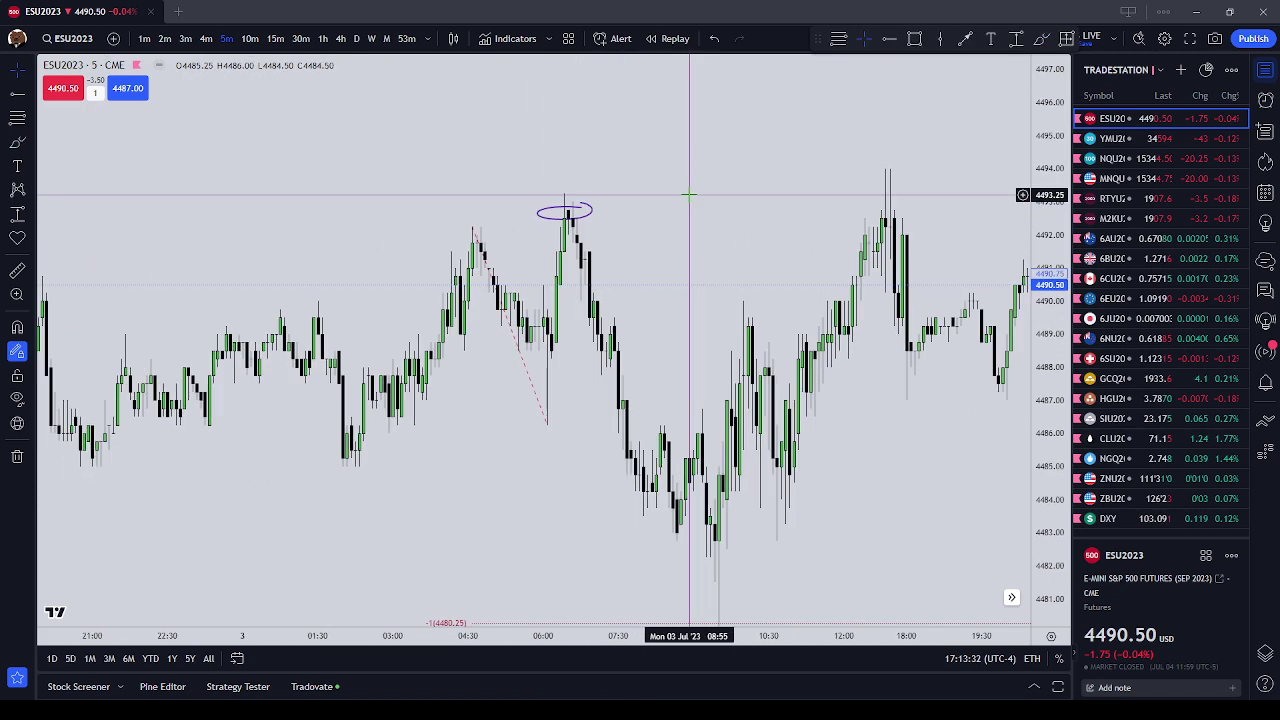
scroll(726, 217, "up", 1)
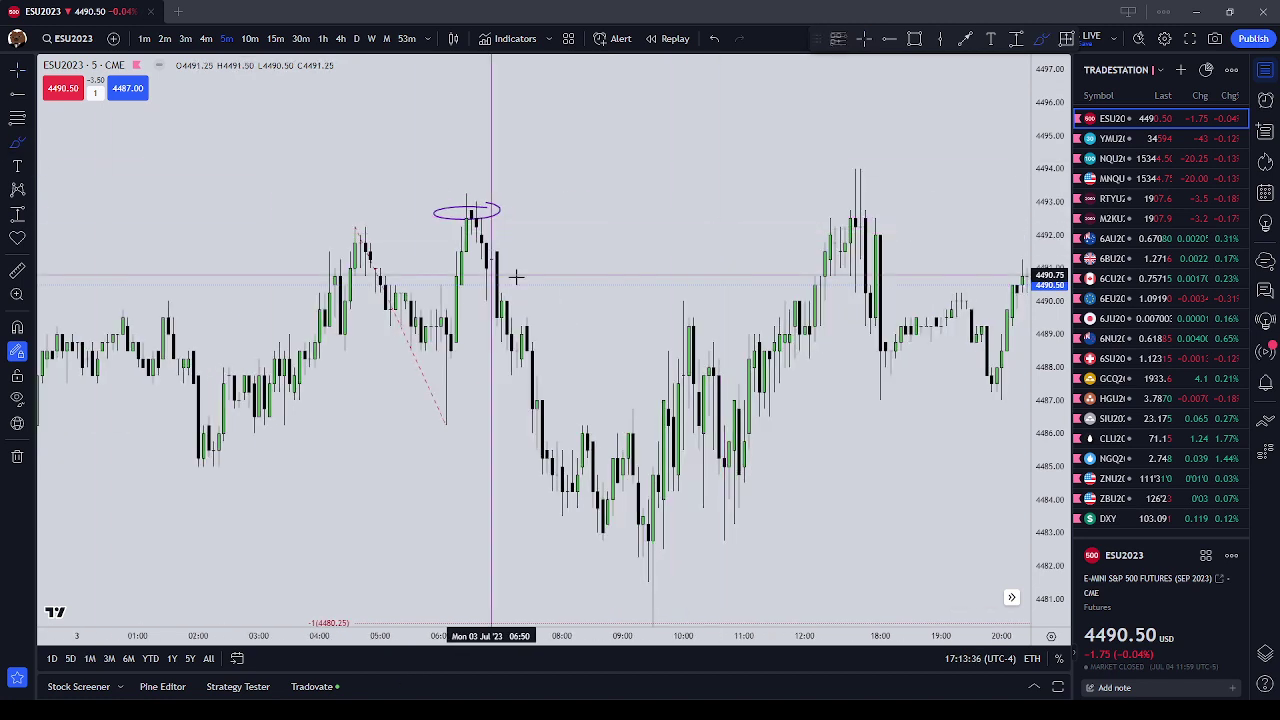
left_click_drag(486, 285, 517, 285)
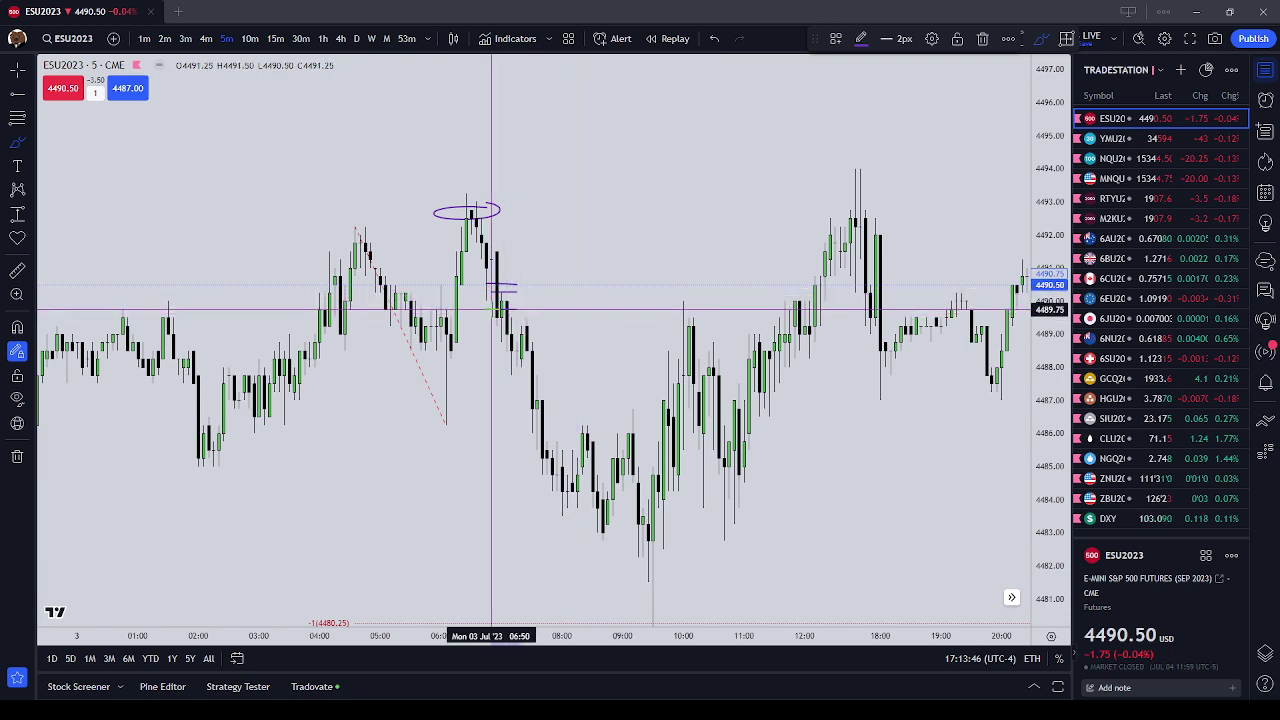
left_click_drag(497, 308, 548, 292)
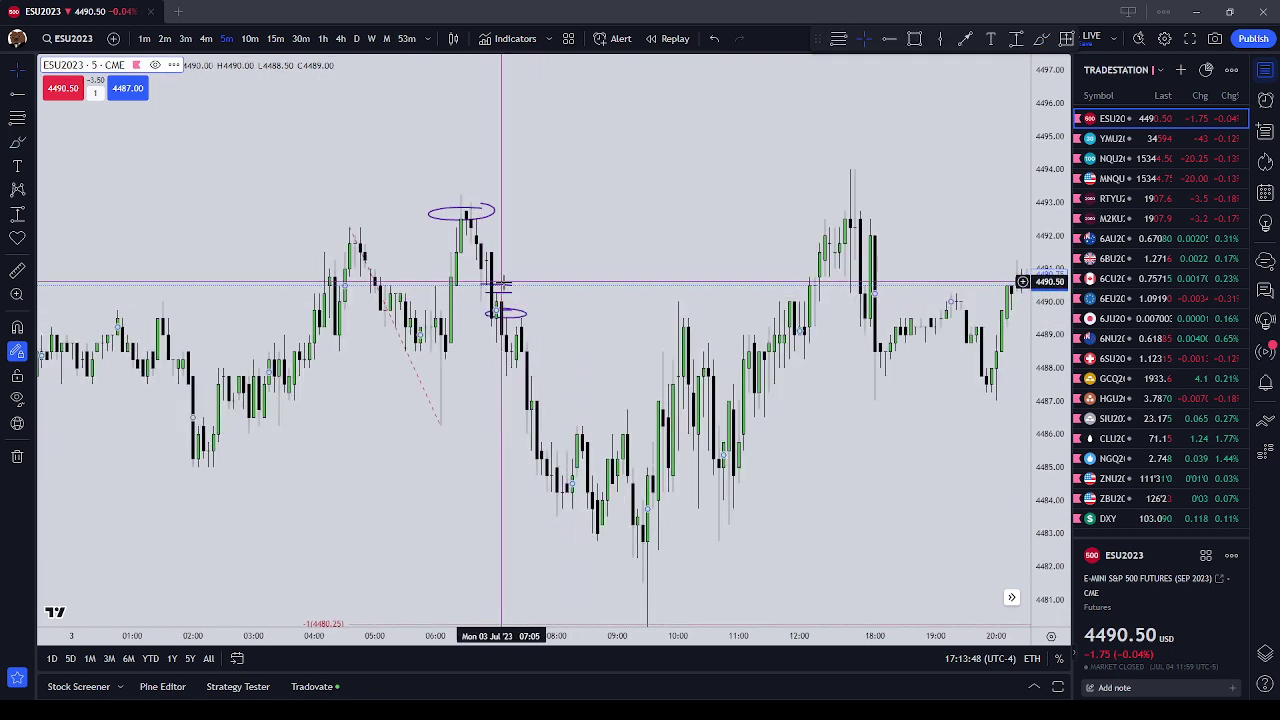
Step: Recolor both Brush circles, at about 4489.75 and at the 06:30 high, to red
double_click(510, 310)
left_click(625, 353)
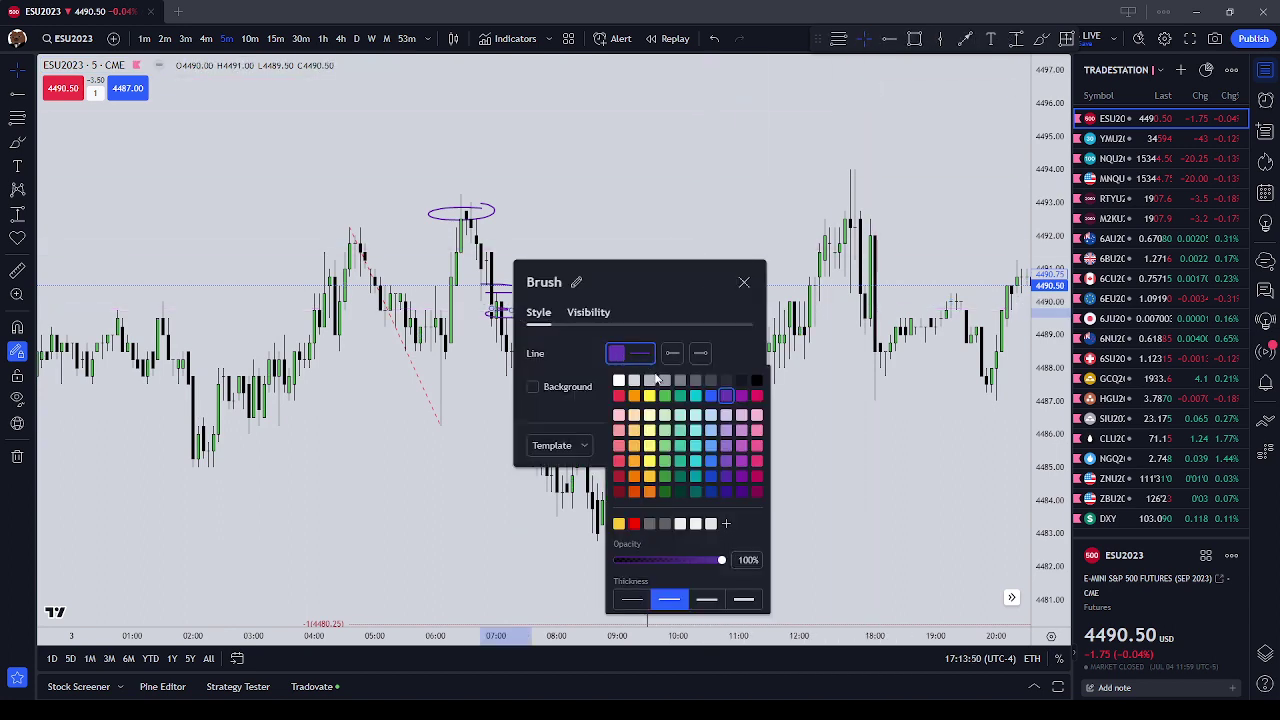
left_click(785, 414)
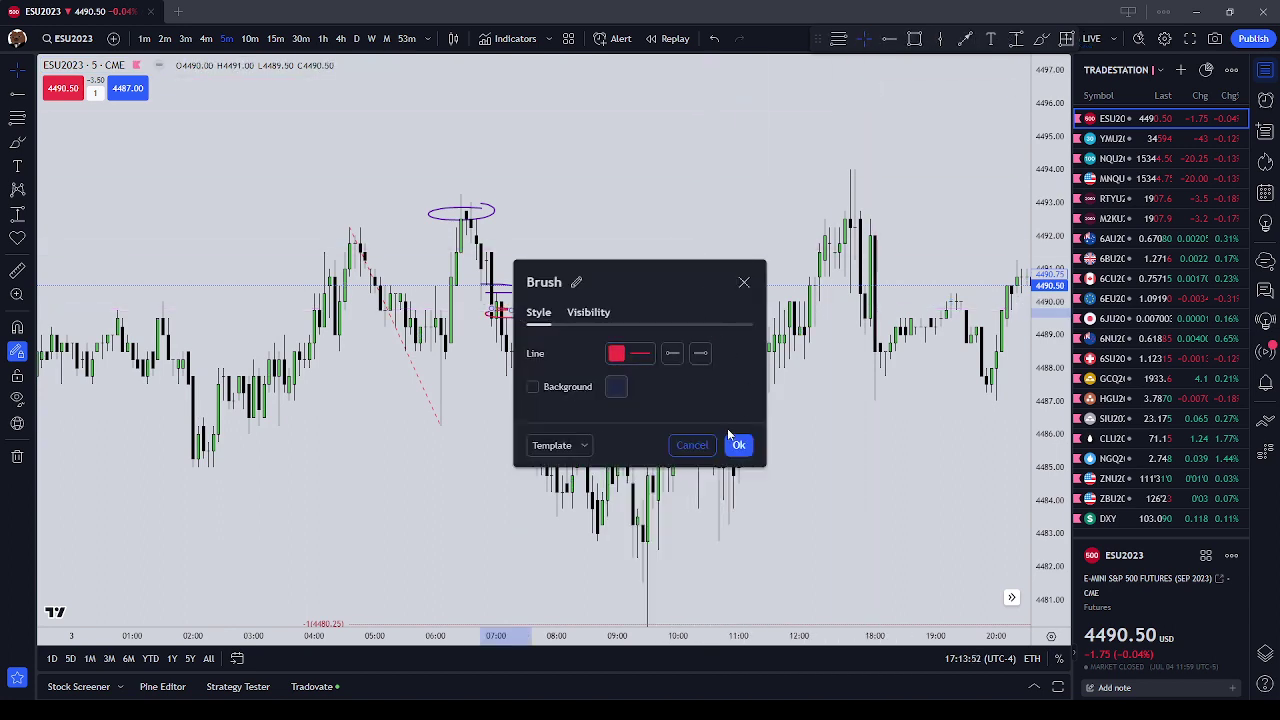
left_click(737, 444)
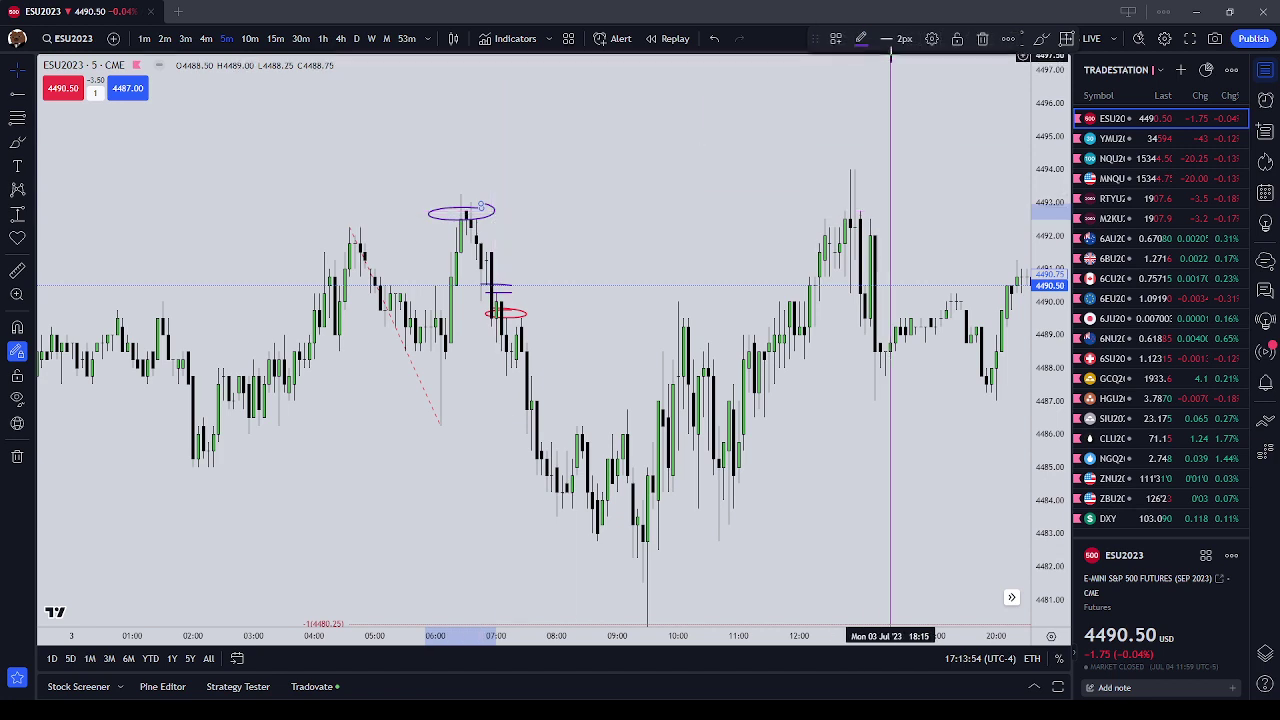
left_click(861, 38)
left_click(862, 84)
left_click(606, 129)
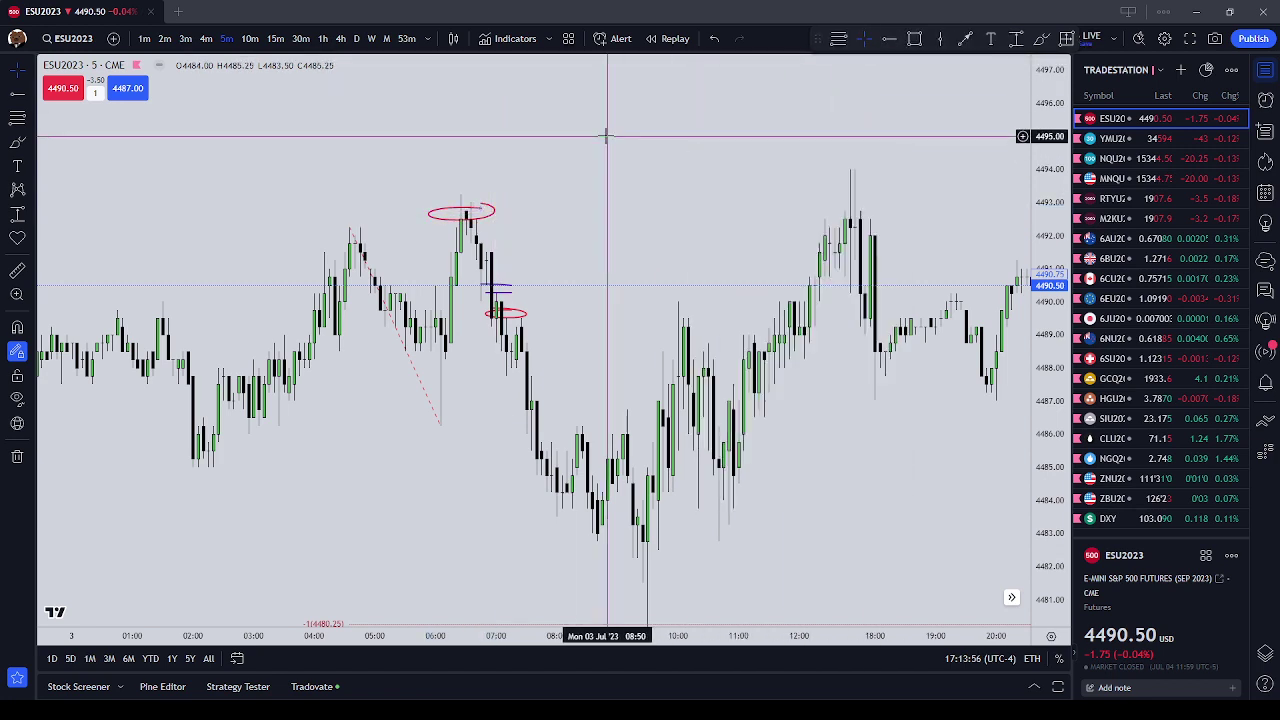
left_click(501, 298)
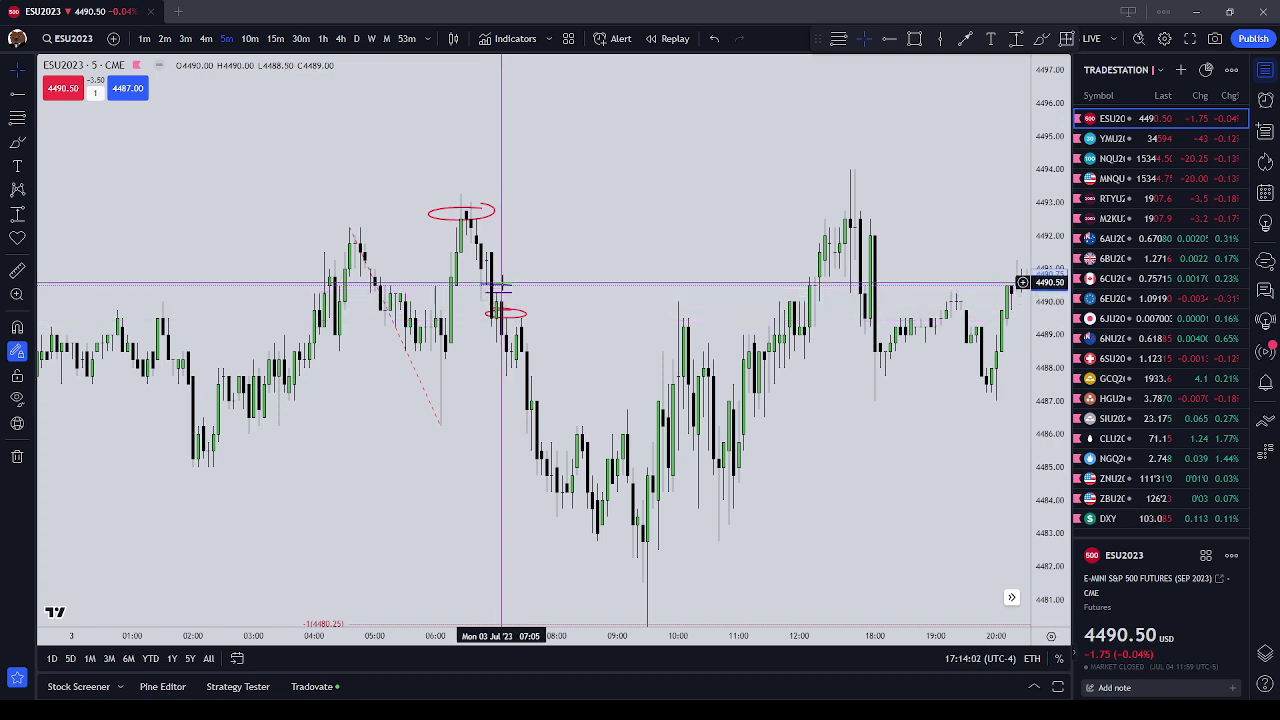
Step: Draw two short red Brush lines at about 4488.50 and 4487.75 near July 3 07:30, and a red circle just below at about 4487.50
left_click(17, 142)
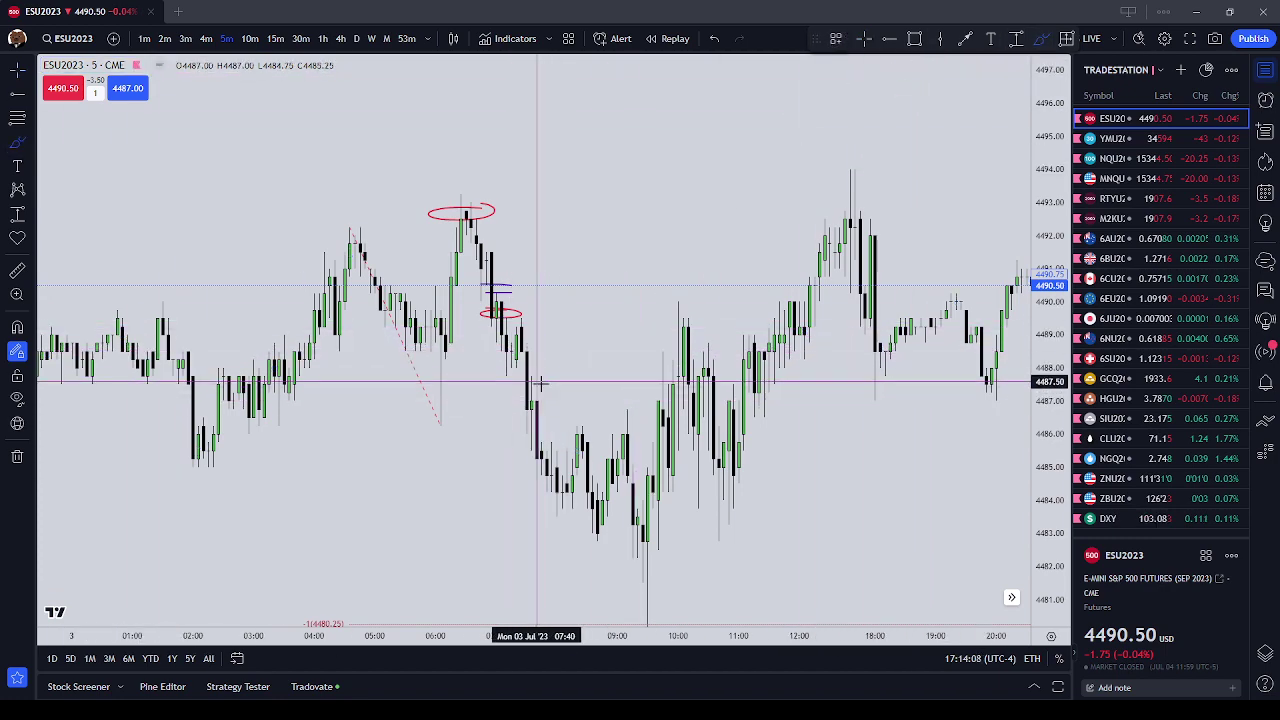
scroll(646, 400, "down", 1)
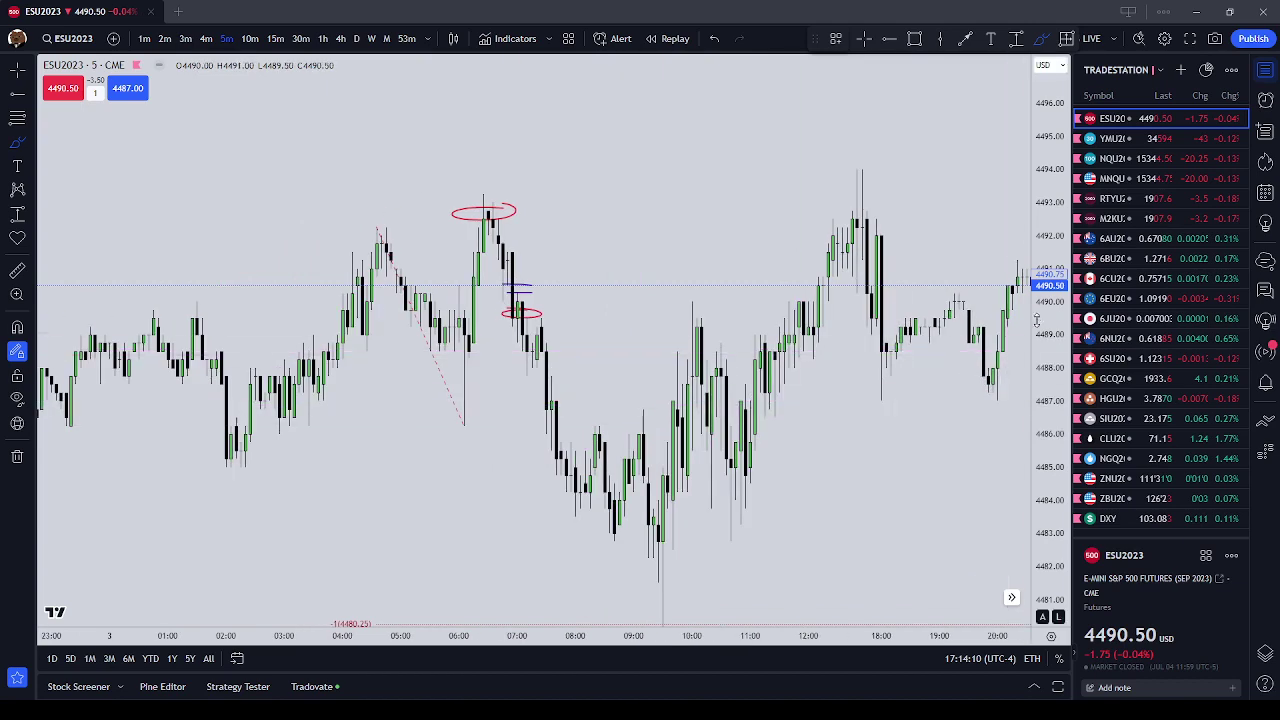
left_click_drag(1048, 355, 1048, 436)
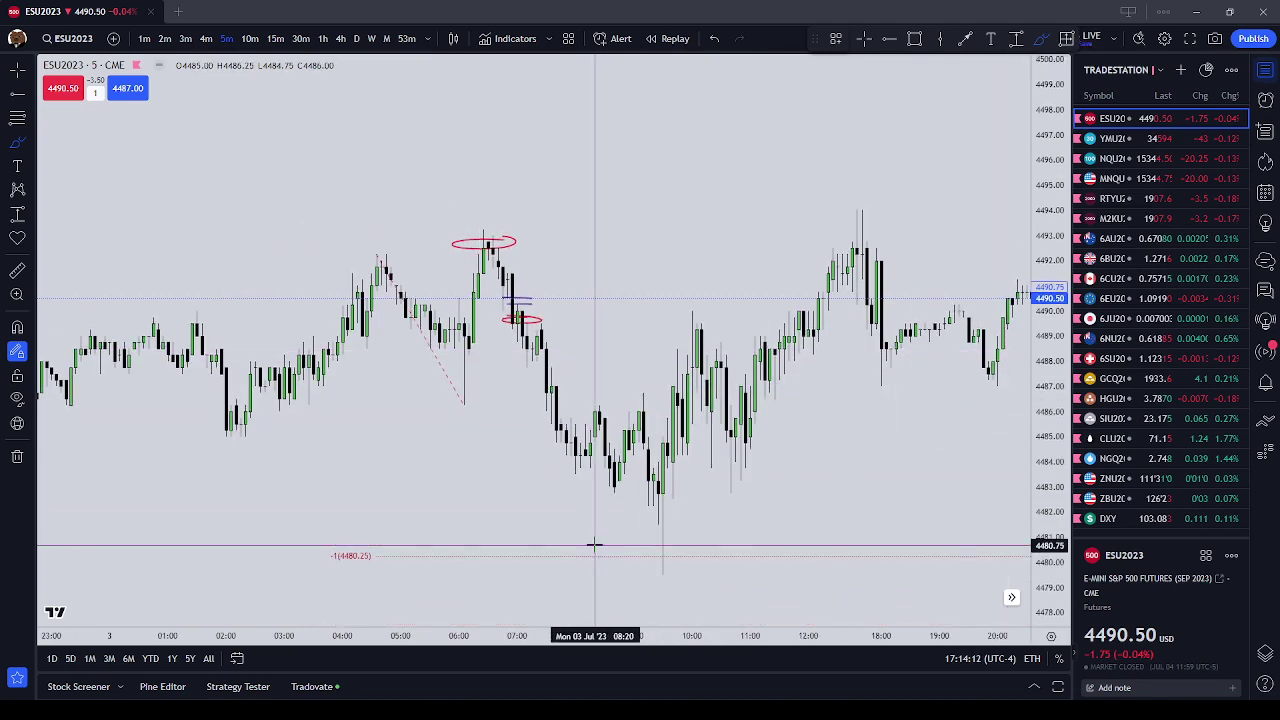
scroll(553, 420, "up", 1)
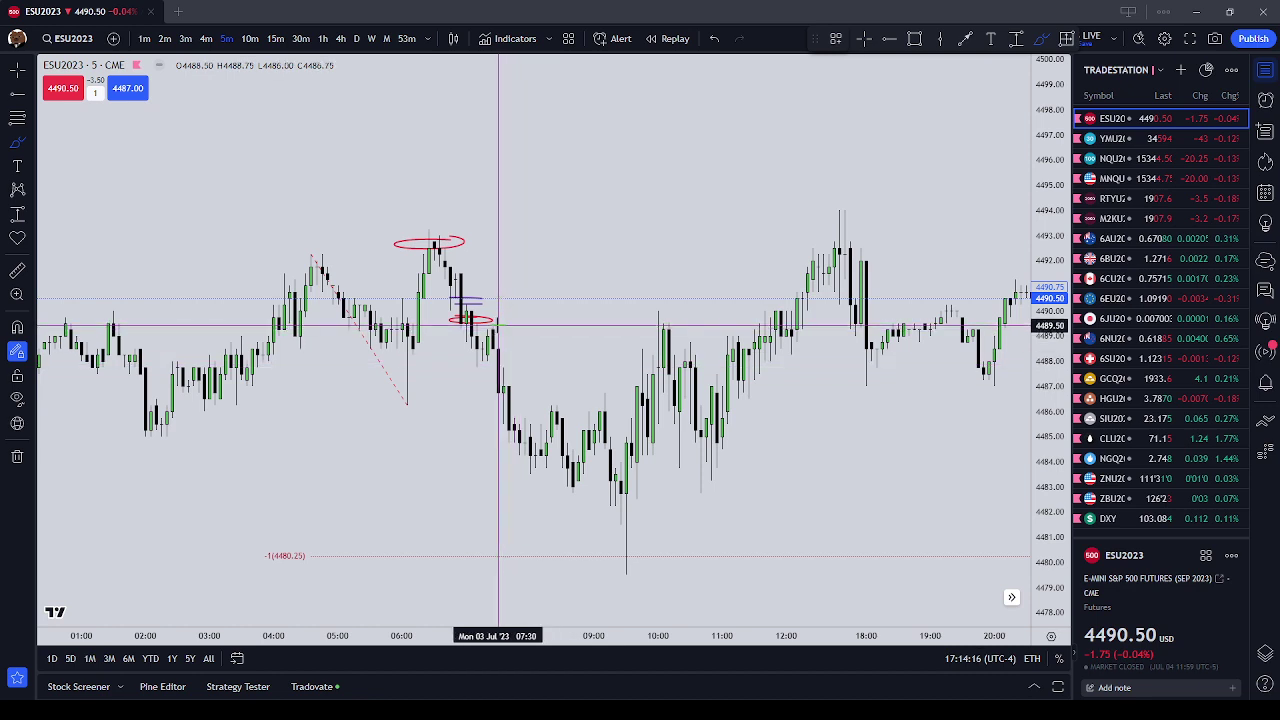
mouse_move(493, 348)
left_mouse_down()
mouse_move(534, 349)
mouse_move(535, 366)
left_mouse_up()
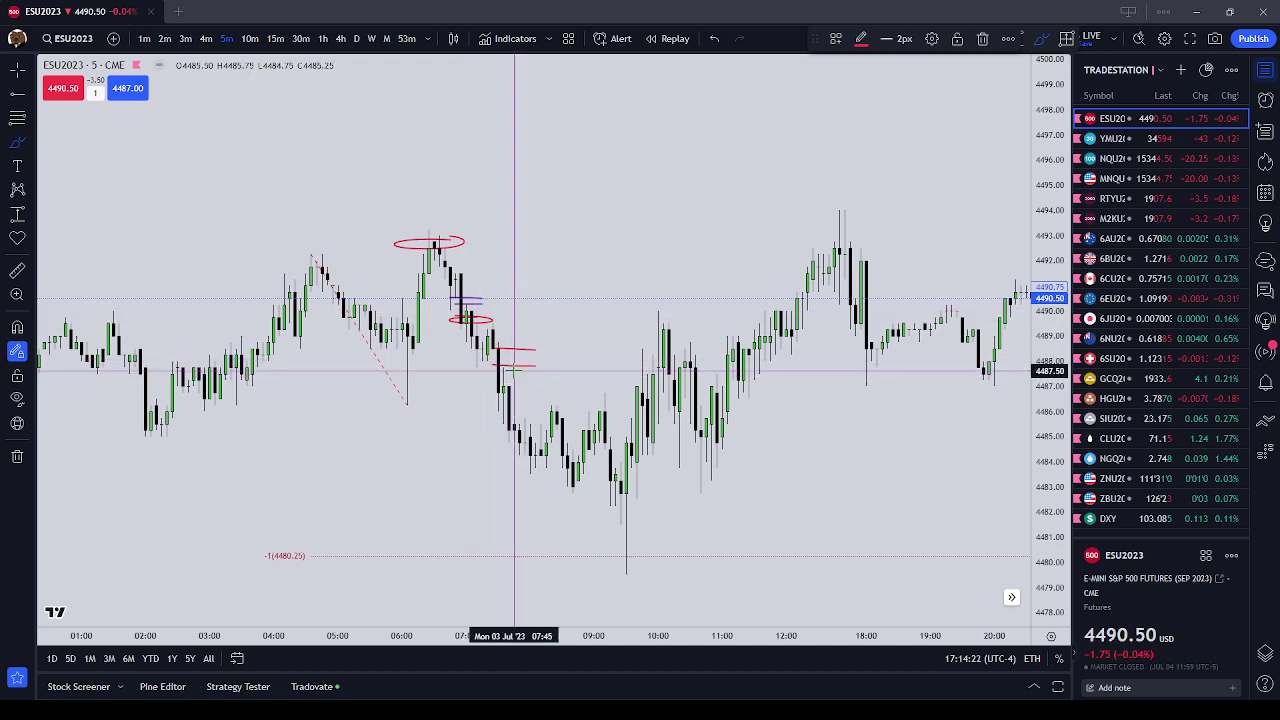
left_click_drag(515, 370, 512, 376)
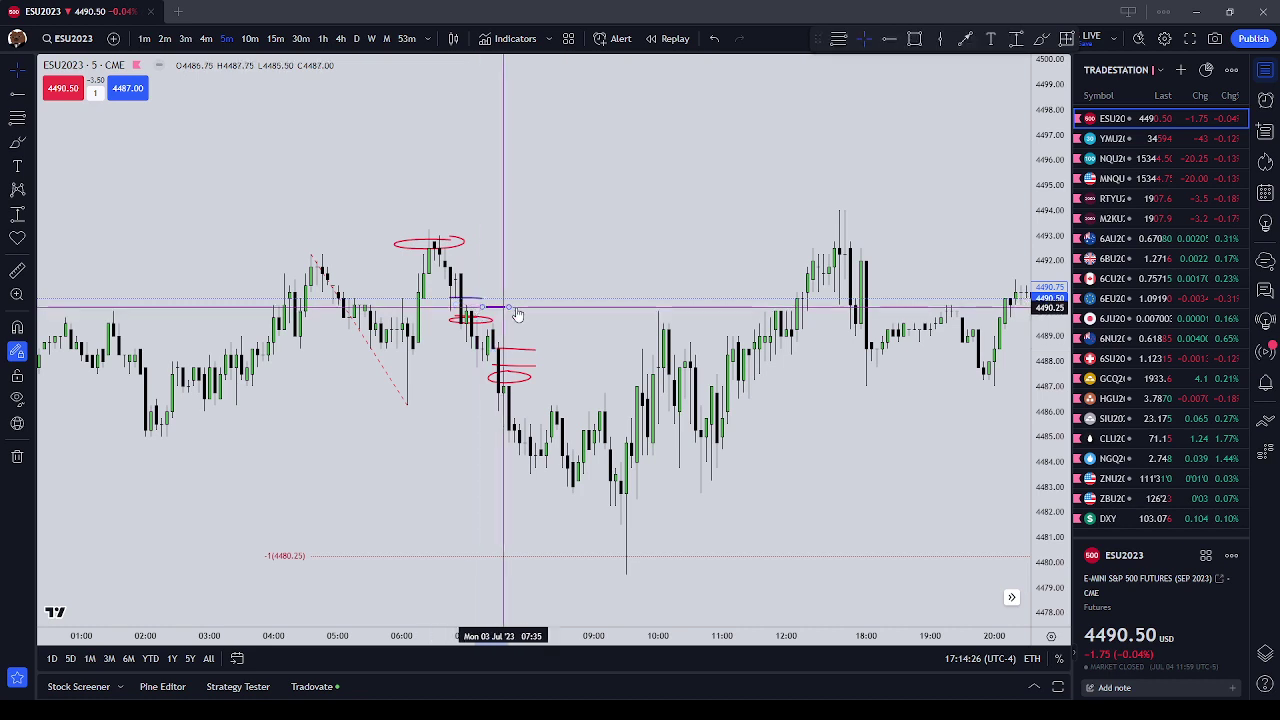
Step: Delete the two short purple Brush lines near 4490.50 between the upper red circles
left_click_drag(517, 314, 536, 306)
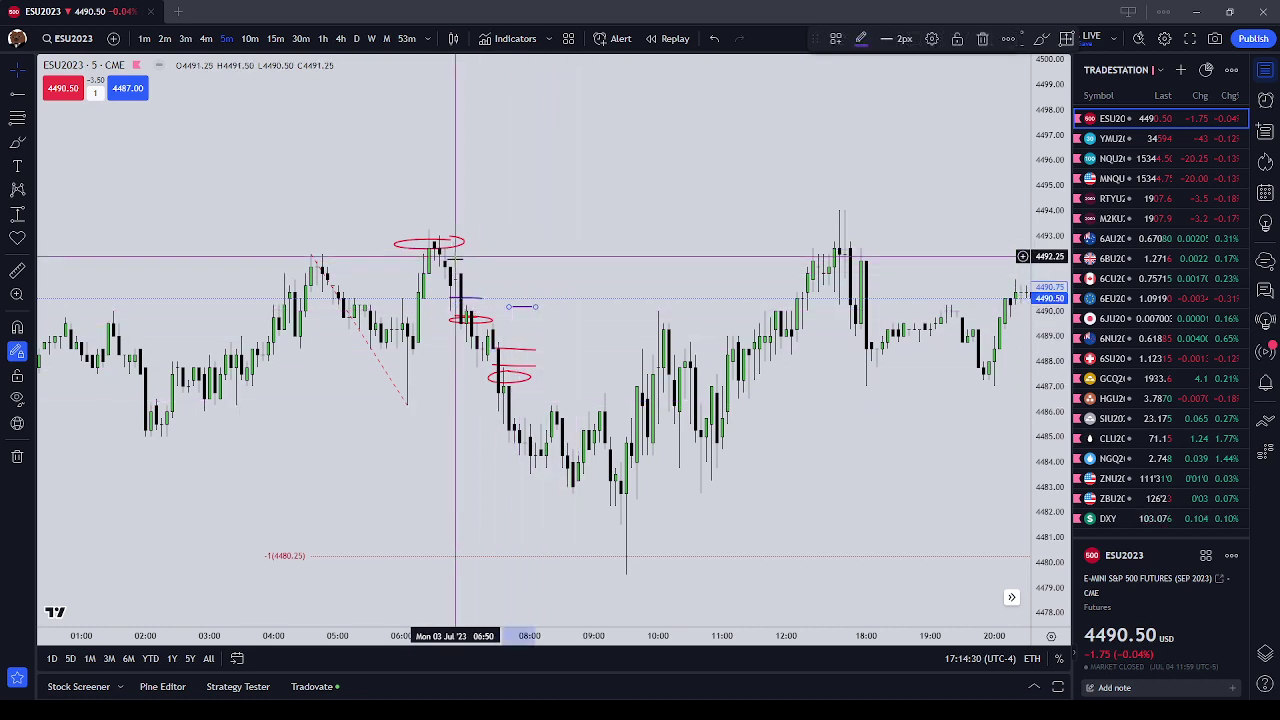
right_click(552, 248)
left_click(471, 298)
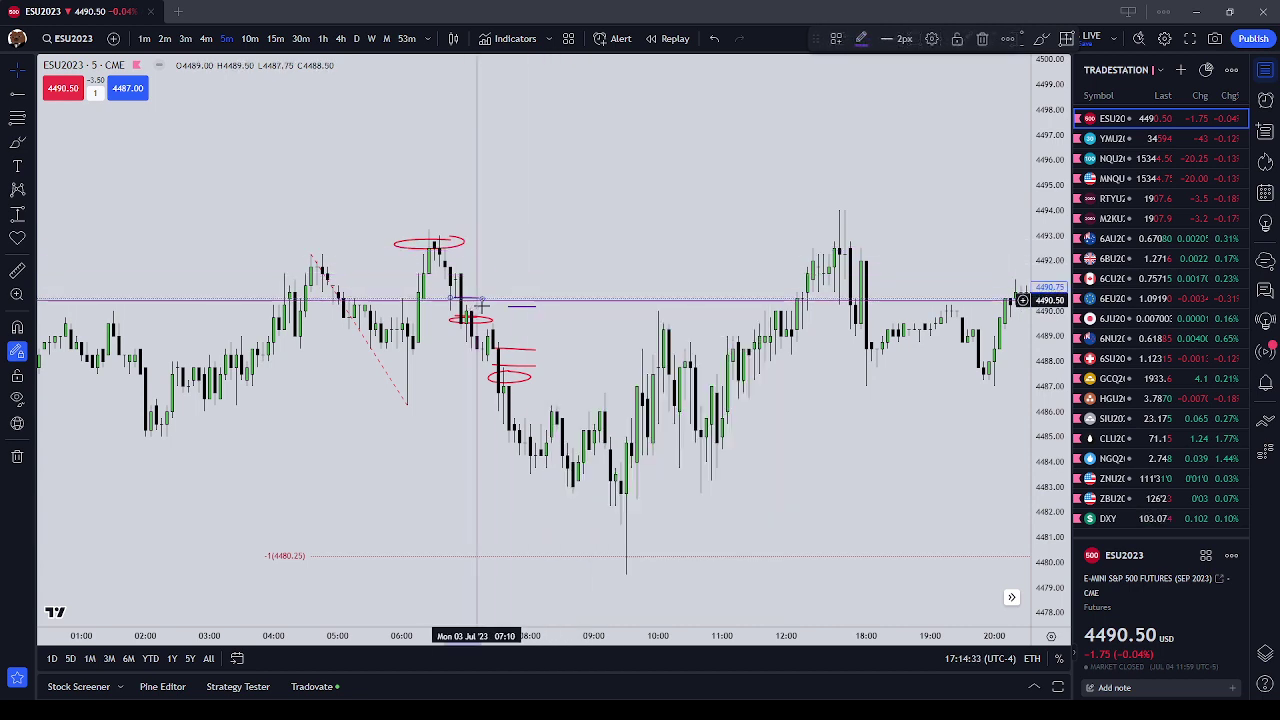
left_click(984, 40)
left_click(528, 306)
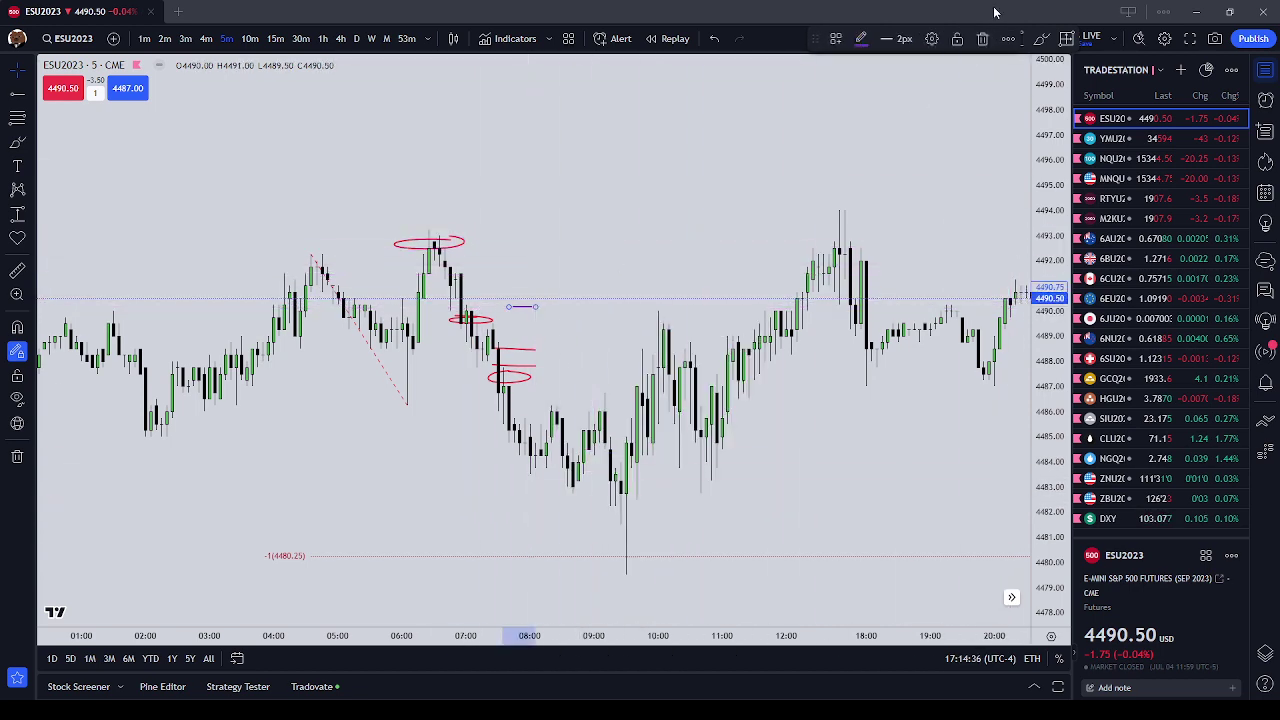
left_click(984, 40)
Step: Draw a horizontal red Brush line at about 4486.25 from roughly 07:30 to 09:20 on July 3
left_click_drag(651, 206, 711, 109)
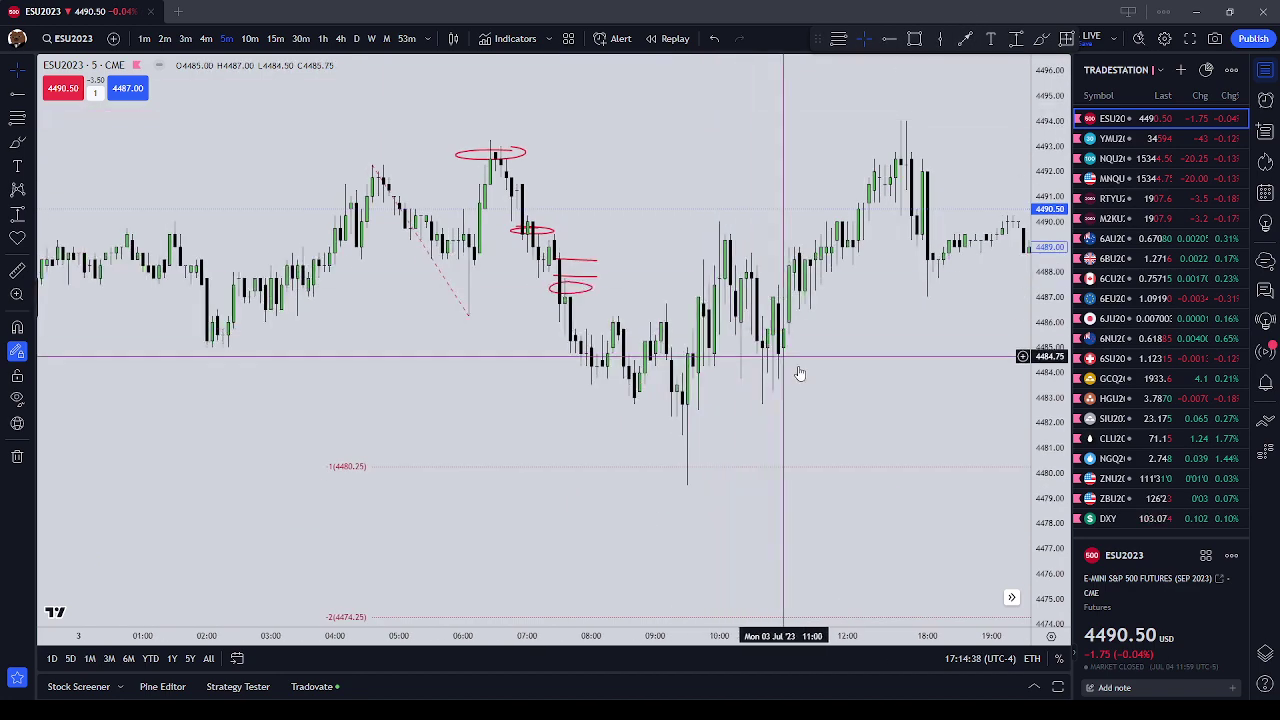
left_click_drag(814, 413, 802, 417)
left_click(17, 142)
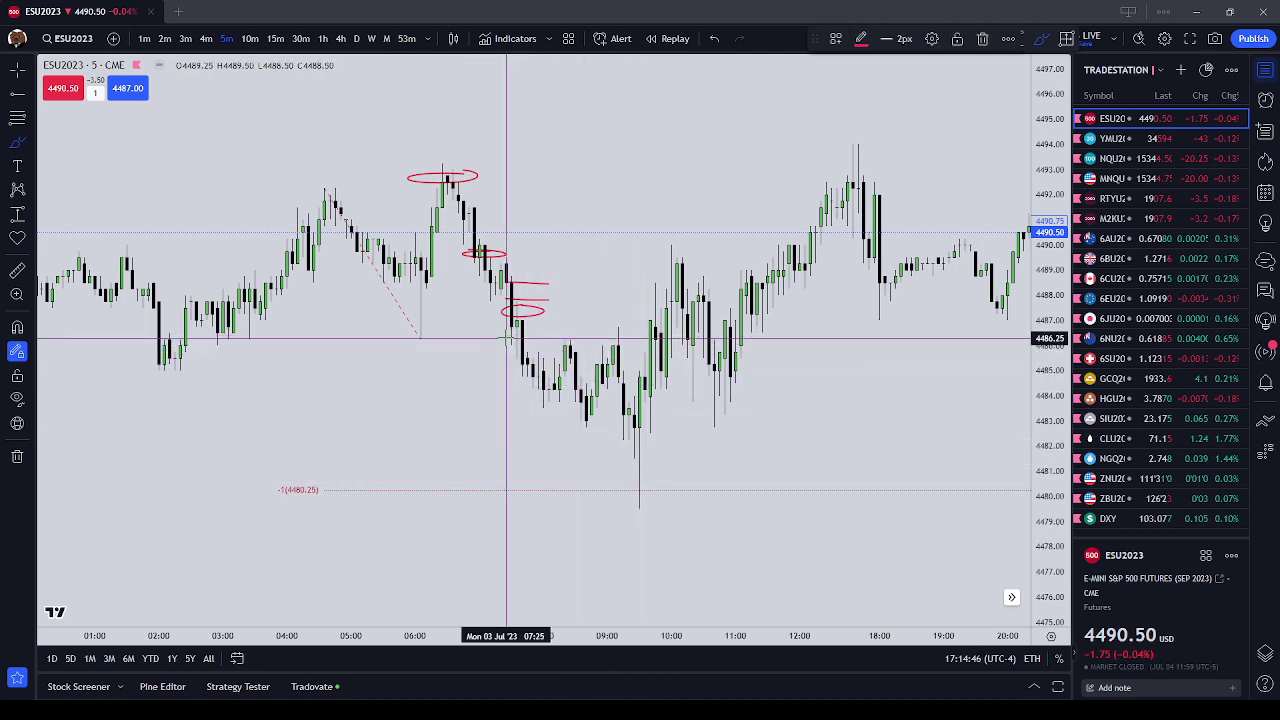
left_click_drag(527, 339, 630, 339)
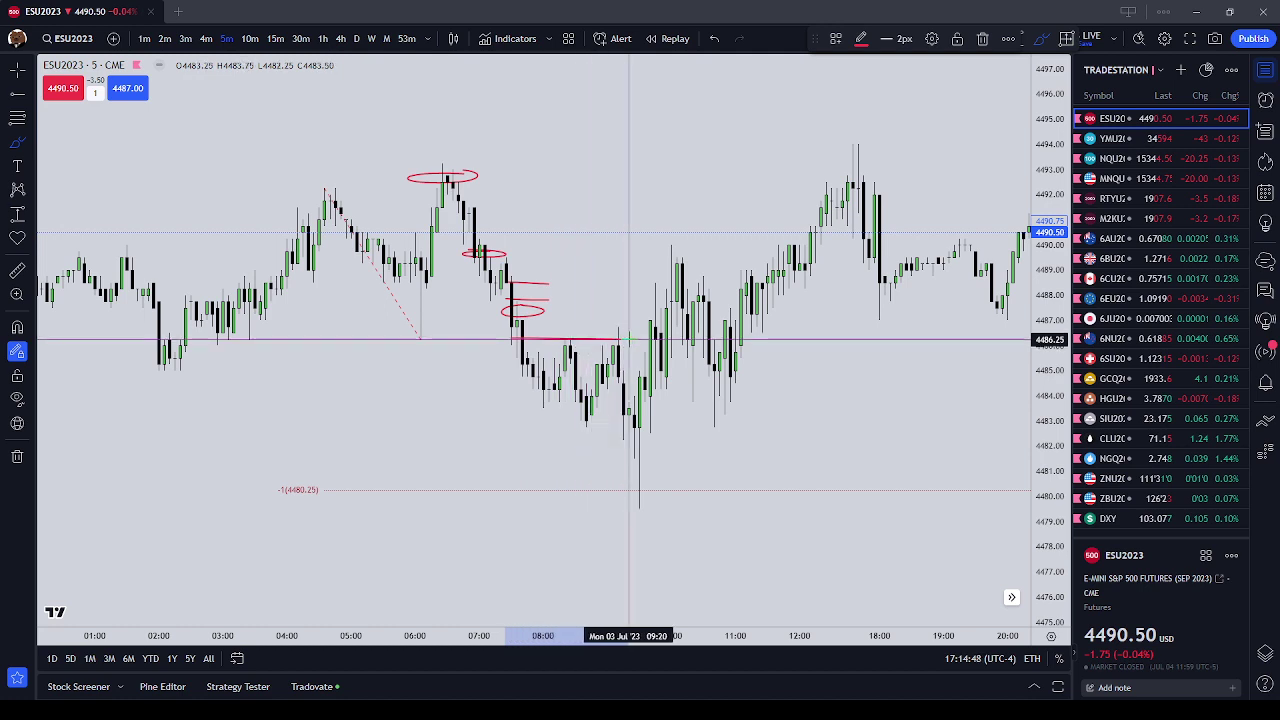
key("Escape")
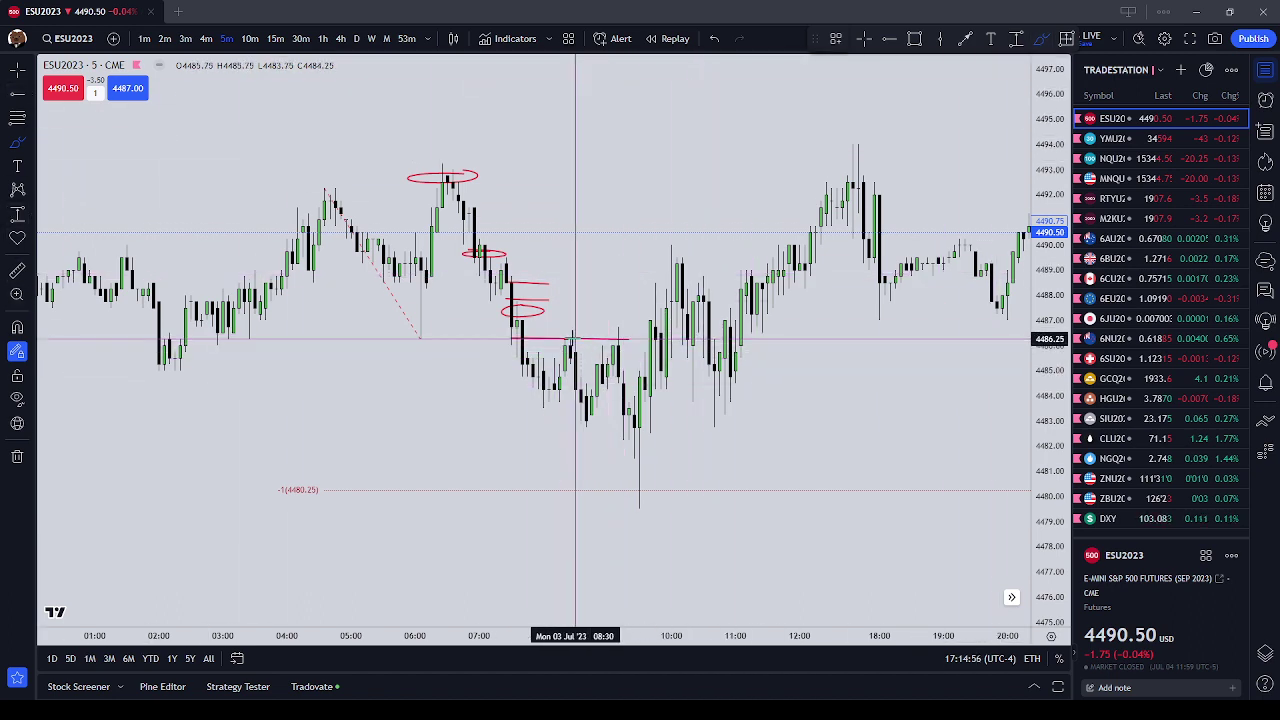
Step: Draw a small red Brush circle around the July 3 swing high near 08:20, at about 4486
mouse_move(574, 336)
left_mouse_down()
mouse_move(555, 337)
mouse_move(570, 350)
mouse_move(624, 341)
left_mouse_up()
key("ctrl+z")
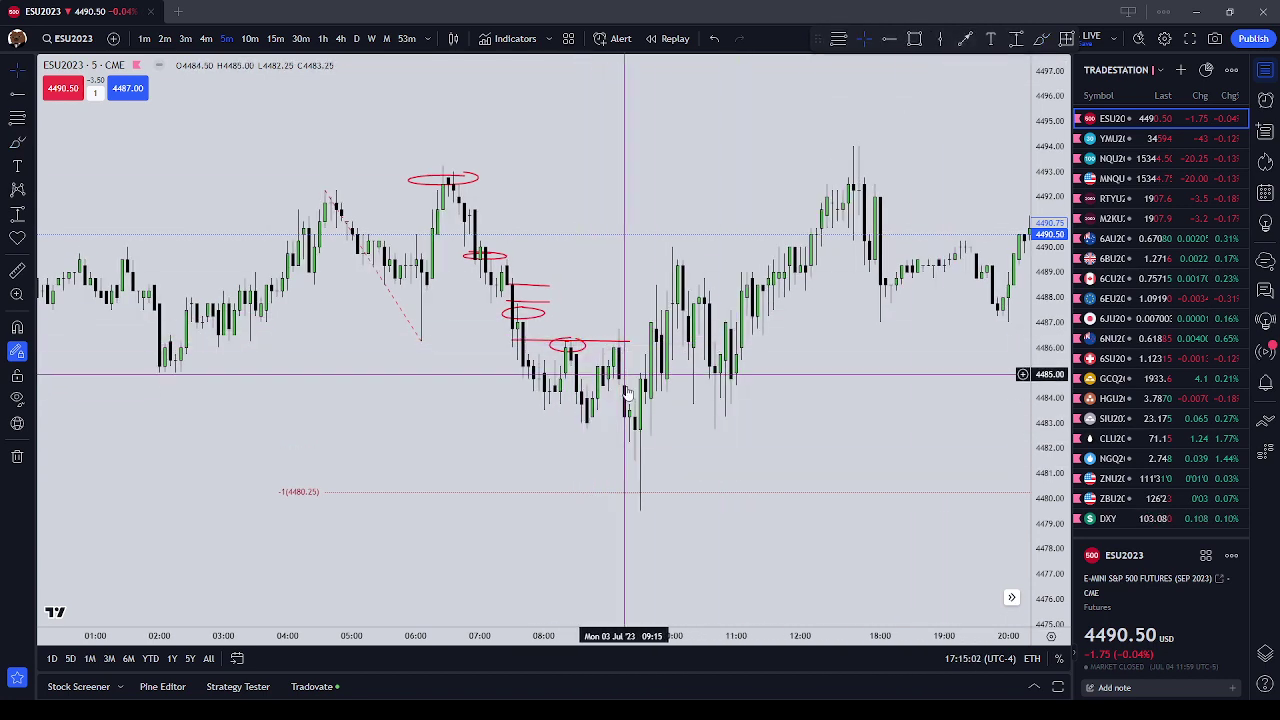
Step: Draw a red Brush circle around the swing low just before the July session open, at about 4480.75
scroll(645, 495, "down", 1)
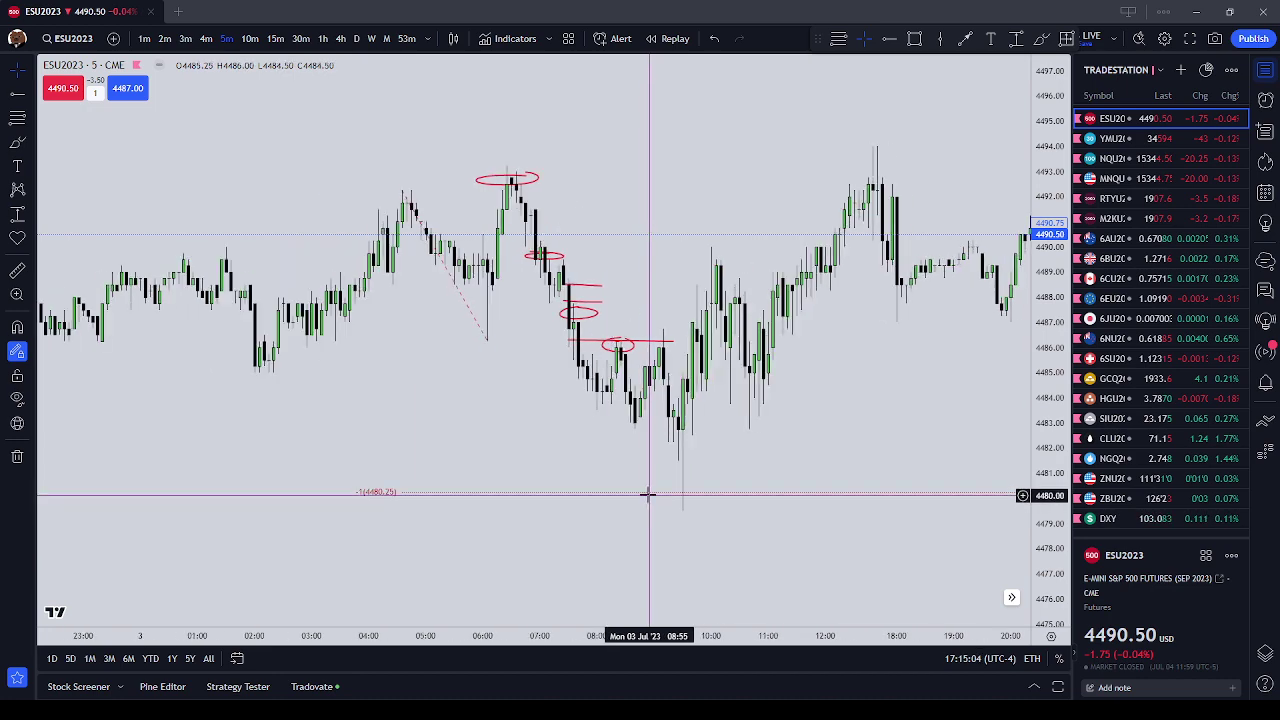
scroll(640, 465, "down", 1)
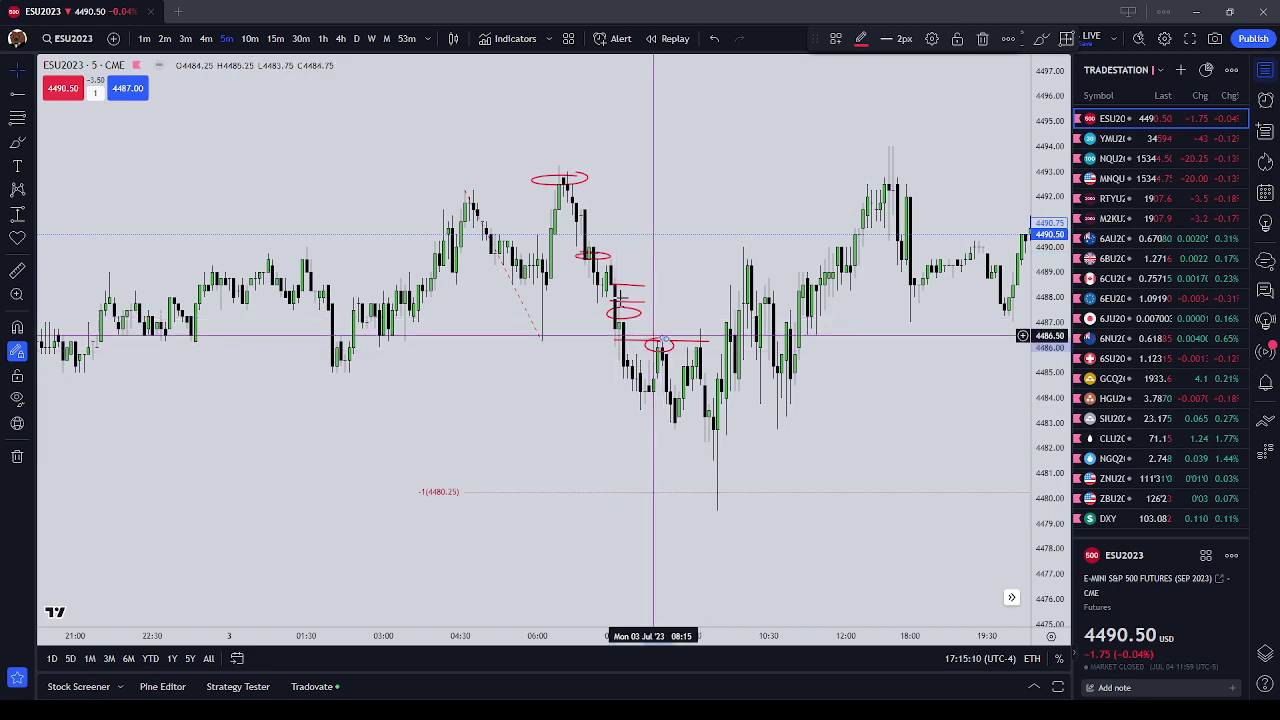
left_click_drag(576, 250, 592, 283)
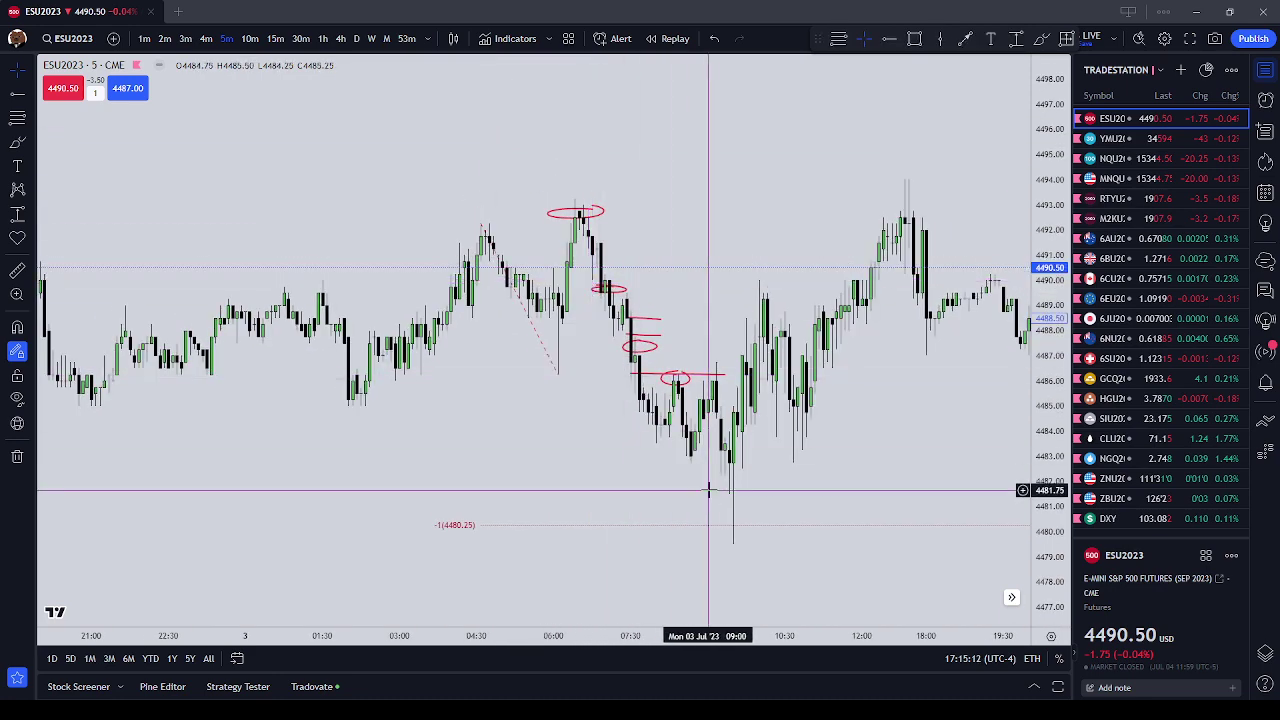
scroll(740, 522, "down", 1)
scroll(740, 522, "down", 1)
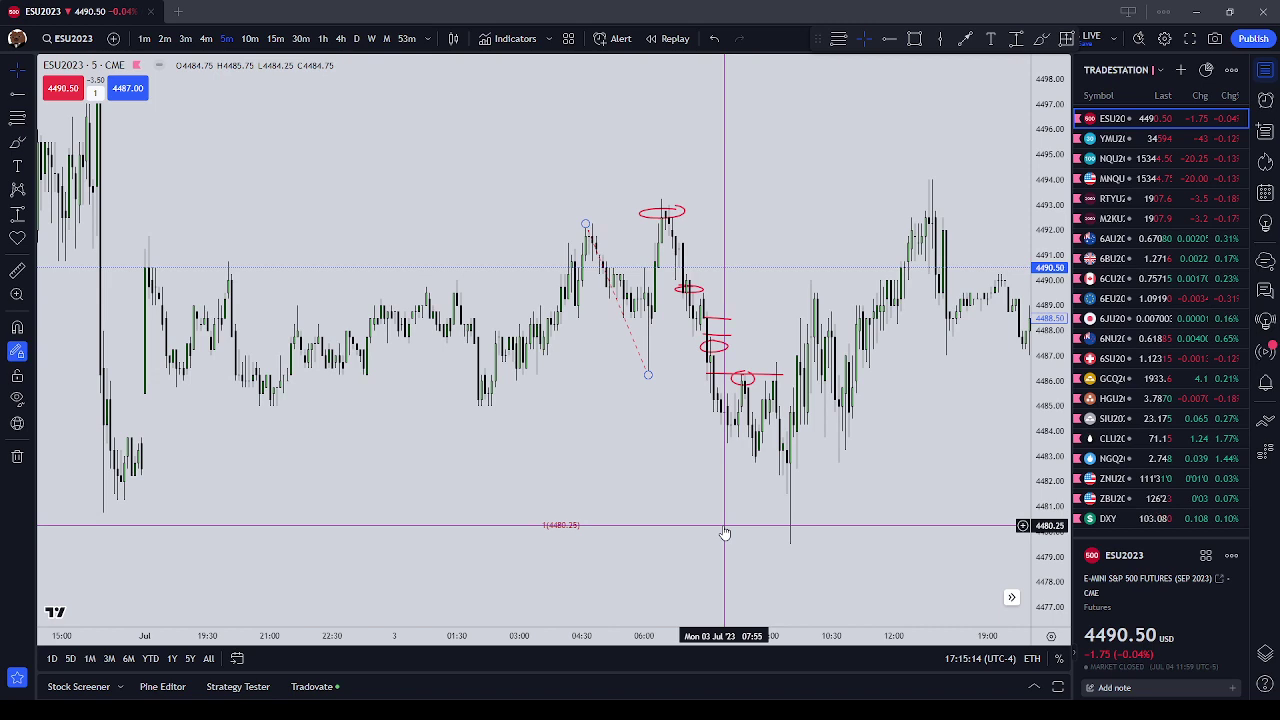
scroll(725, 533, "down", 1)
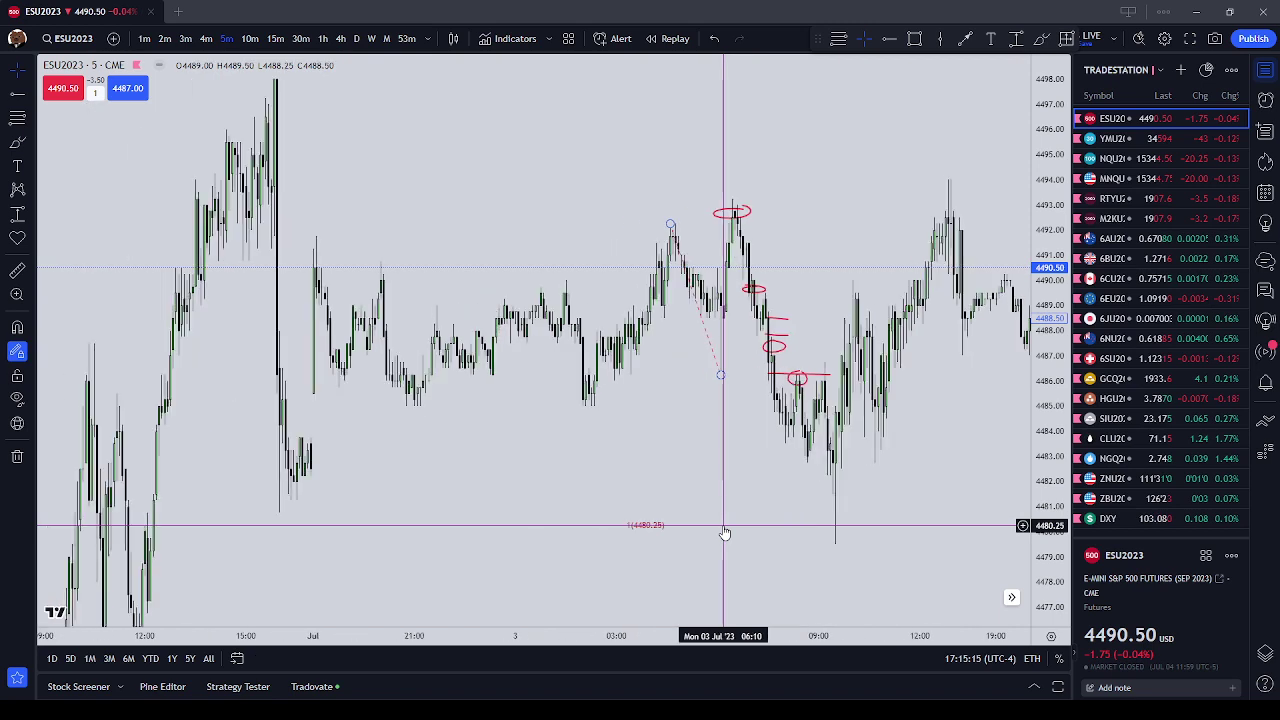
left_click(17, 141)
left_click_drag(296, 510, 297, 512)
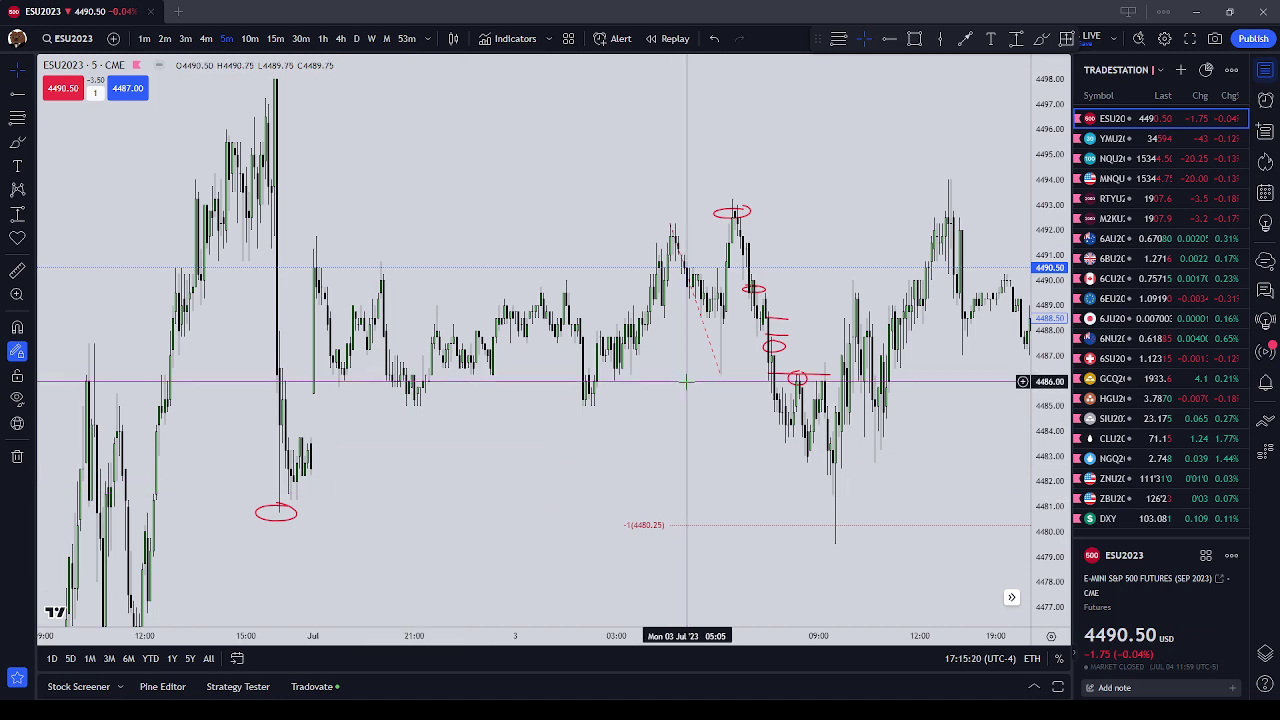
Step: Review the July 3 decline from the circled 06:30 high through the marked retracements, comparing it with the -1 and -2 Fibonacci projection levels
left_click_drag(651, 443, 557, 449)
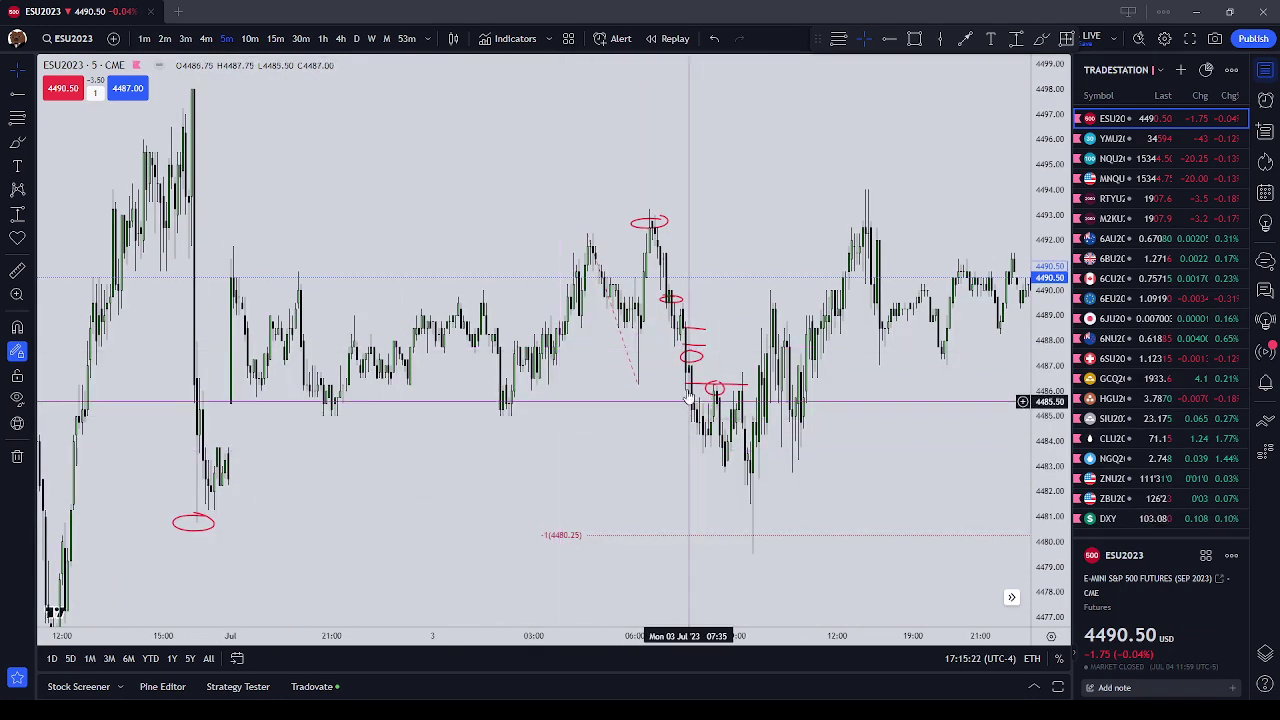
left_click(599, 268)
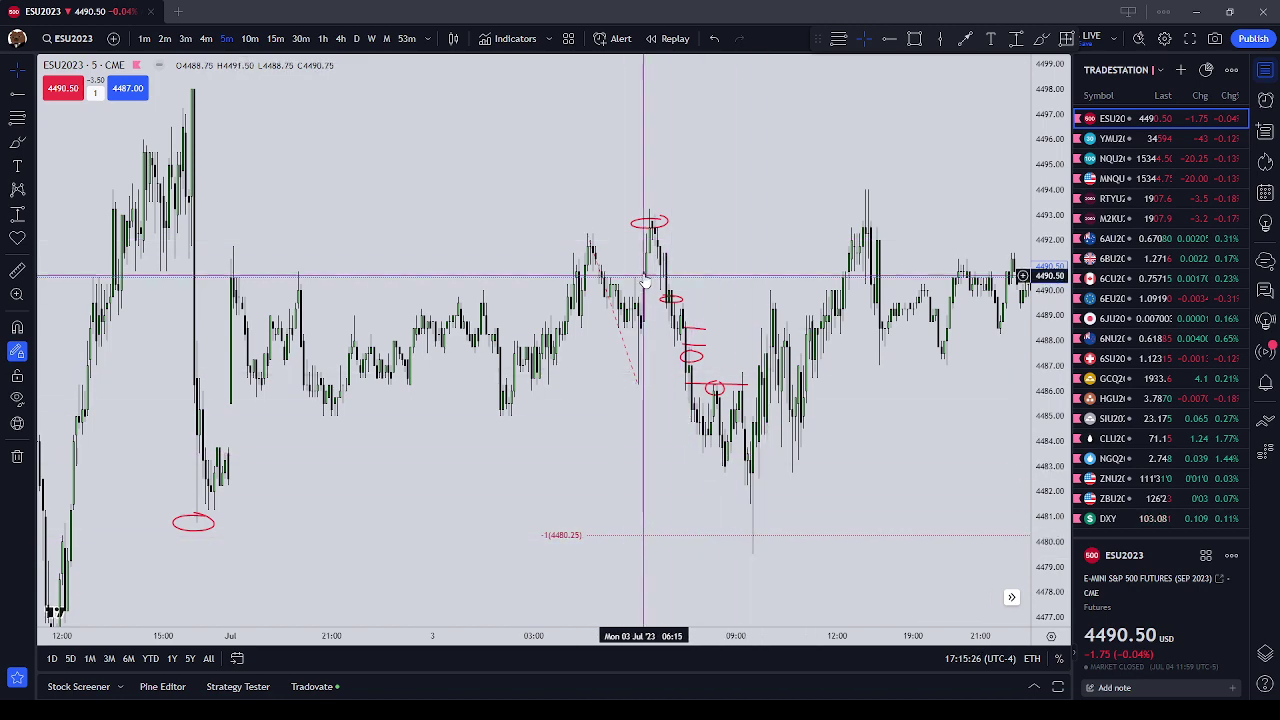
left_click(703, 329)
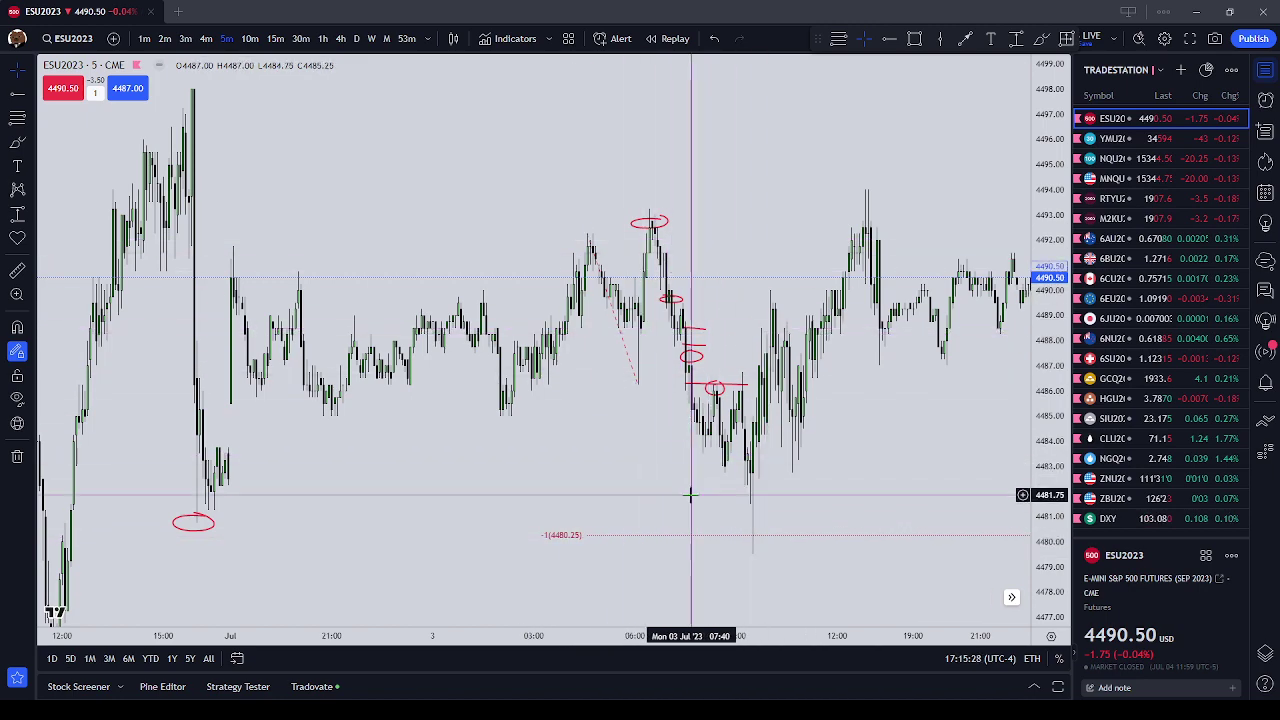
left_click_drag(830, 467, 760, 462)
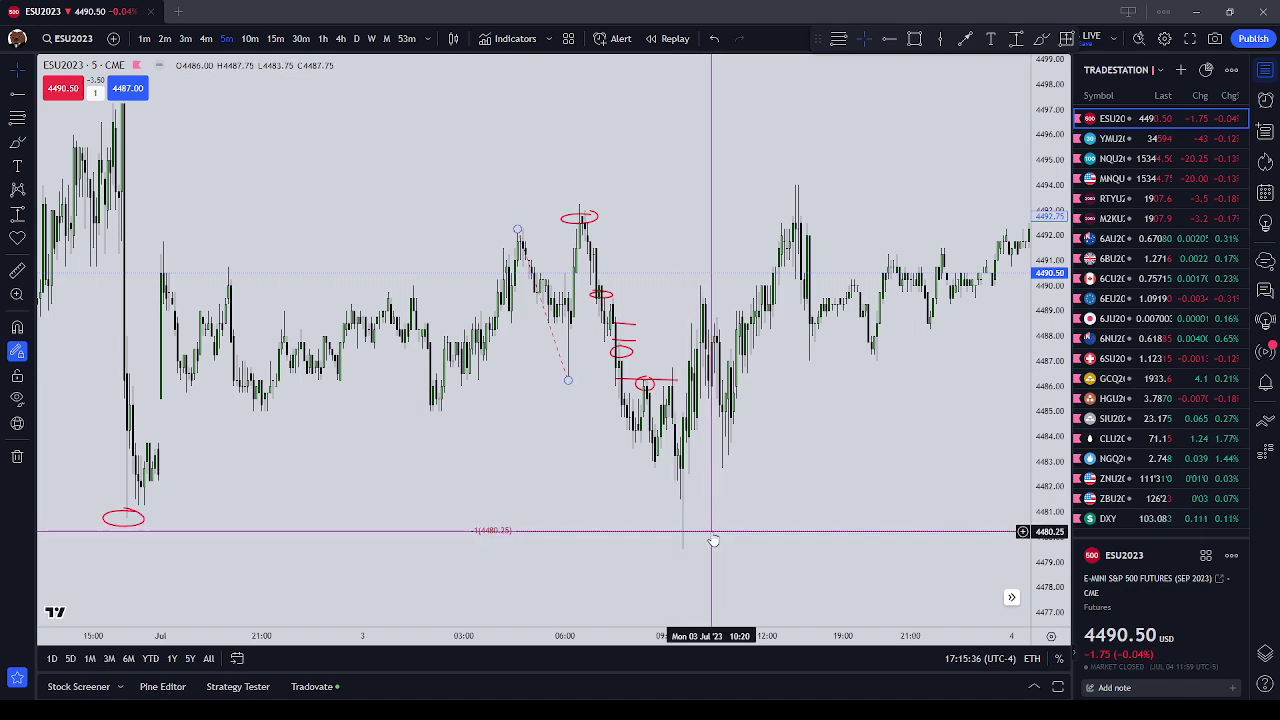
left_click_drag(723, 517, 712, 423)
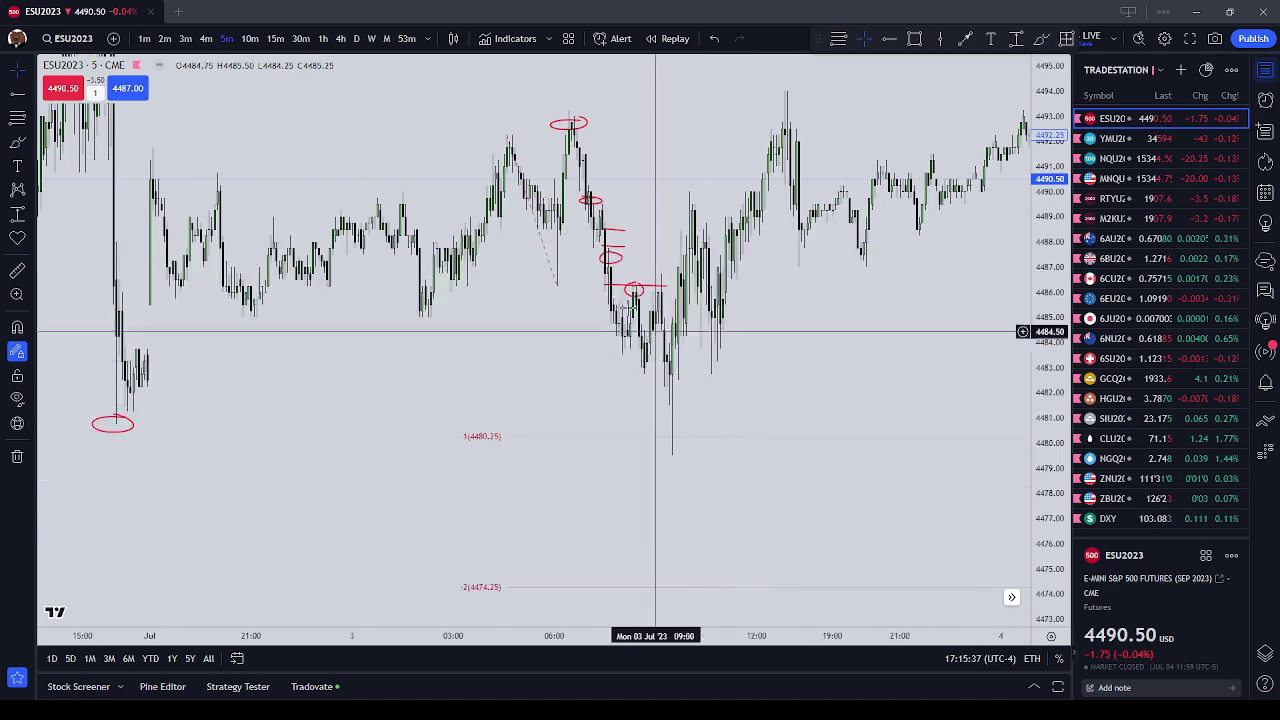
left_click(549, 438)
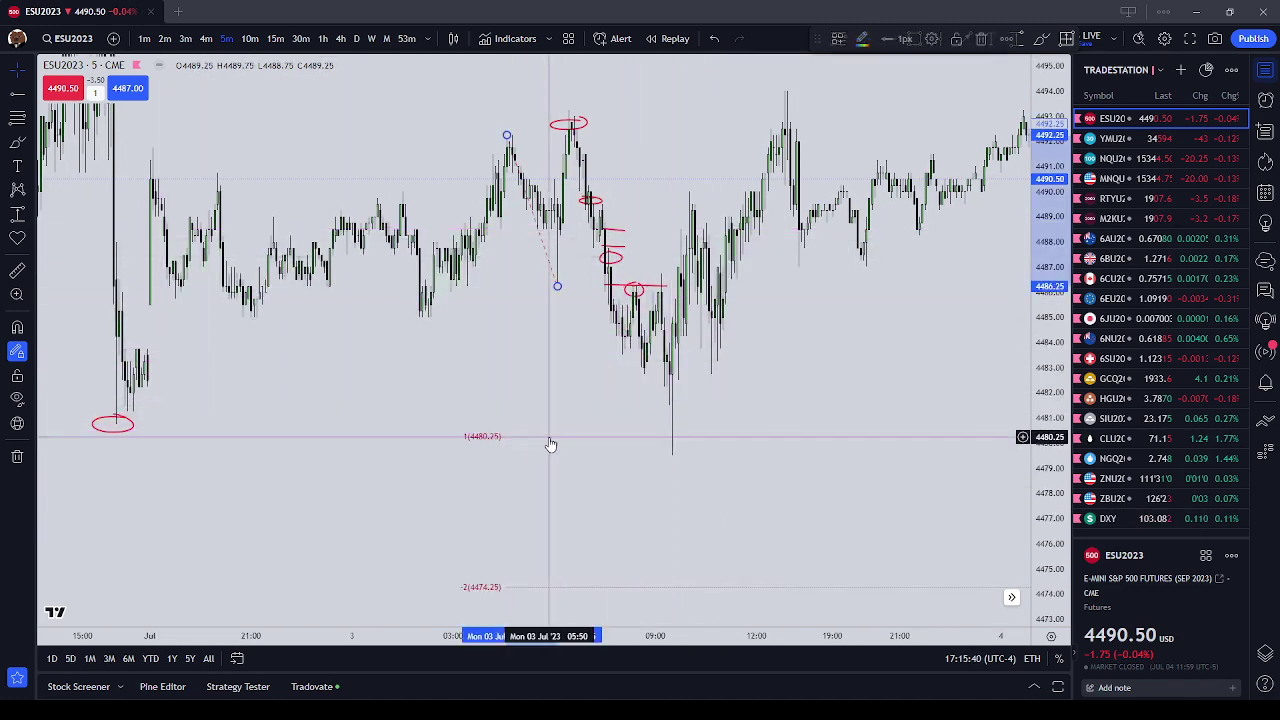
left_click_drag(801, 350, 763, 366)
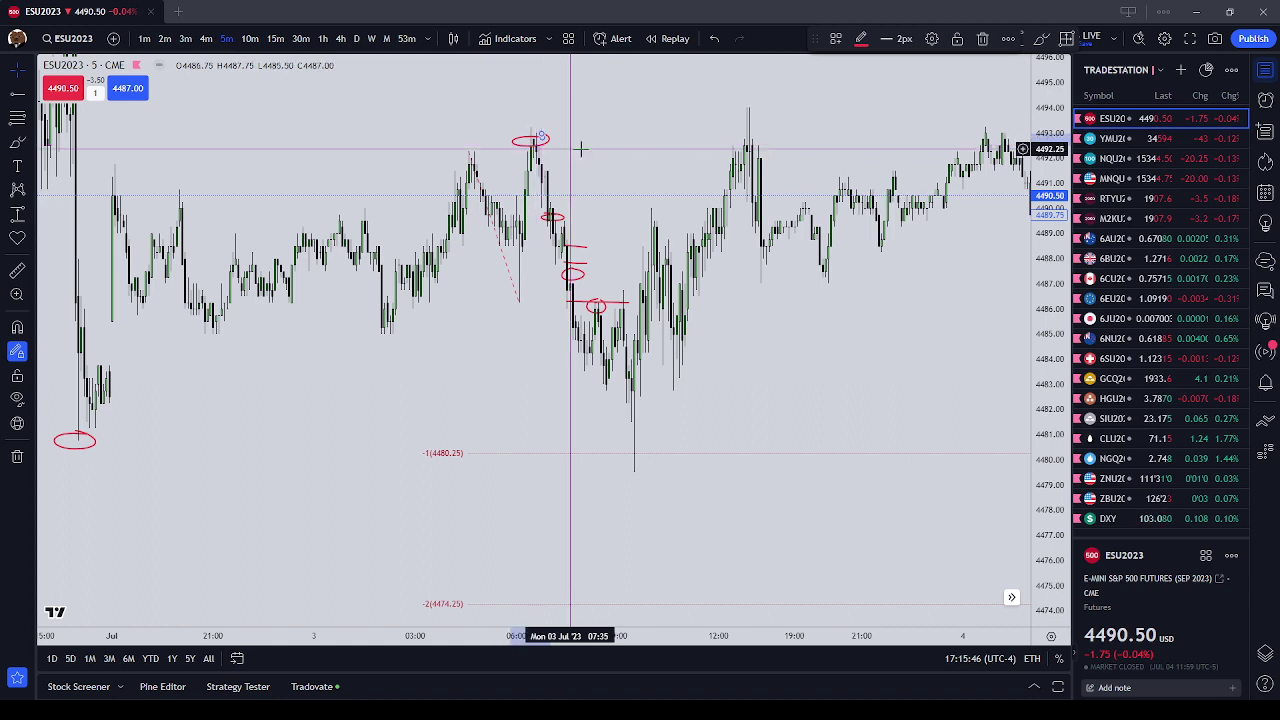
left_click(585, 149)
key("alt+c")
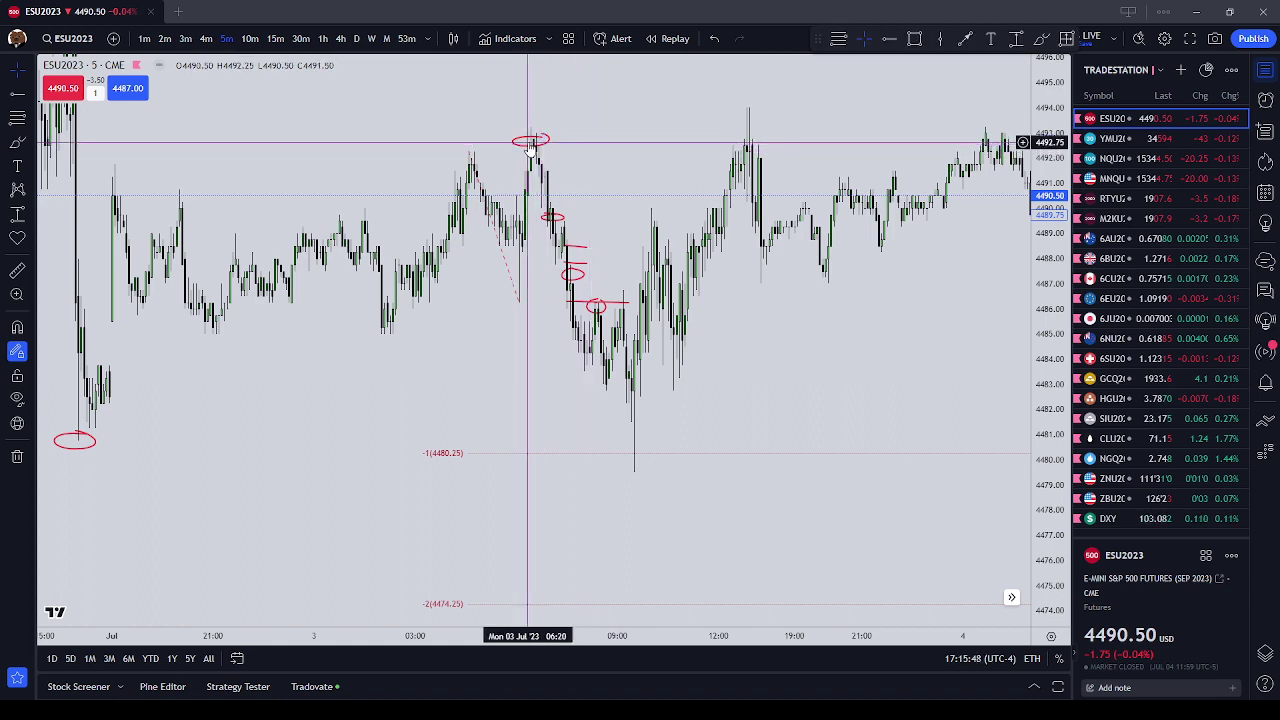
left_click(533, 145)
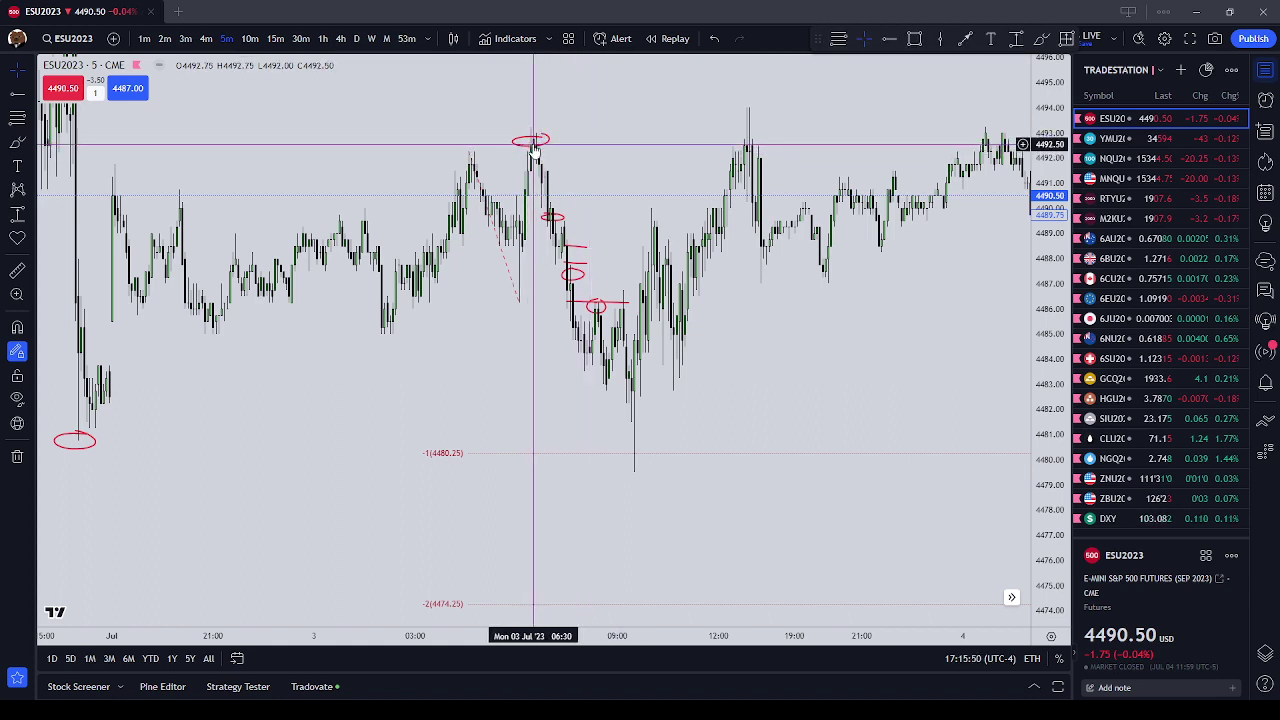
left_click_drag(535, 148, 555, 222)
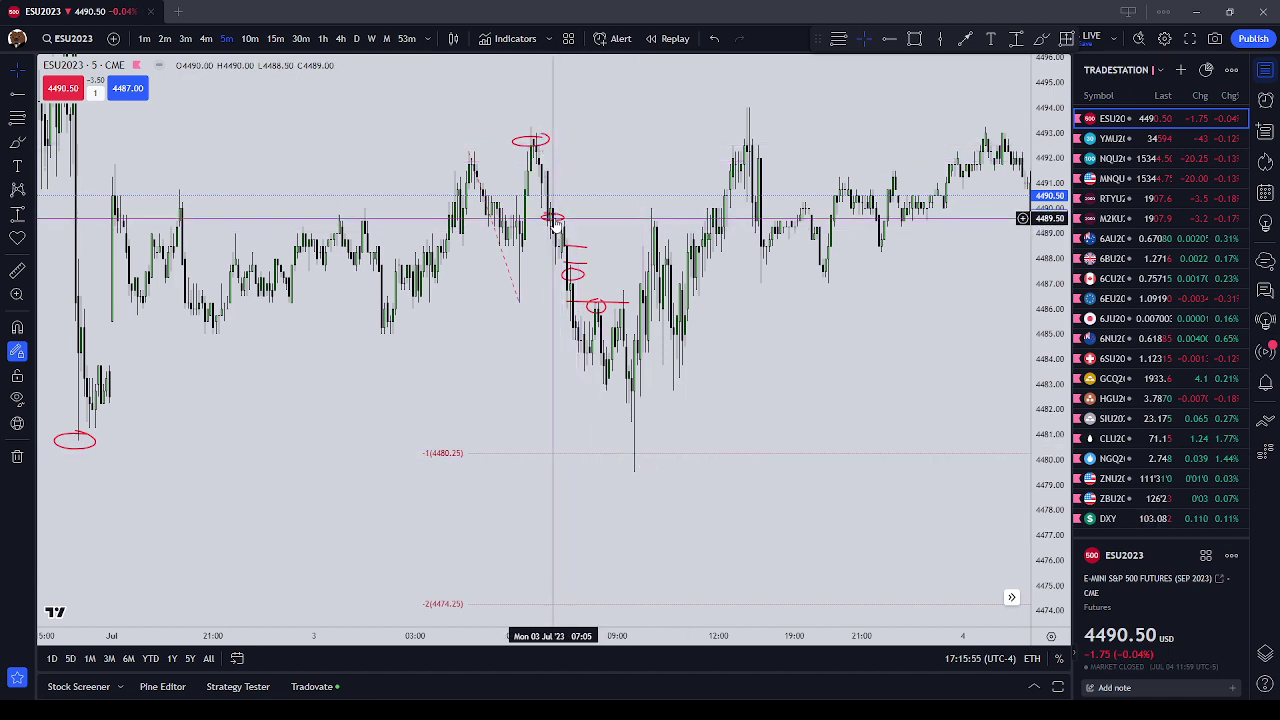
left_click(637, 454)
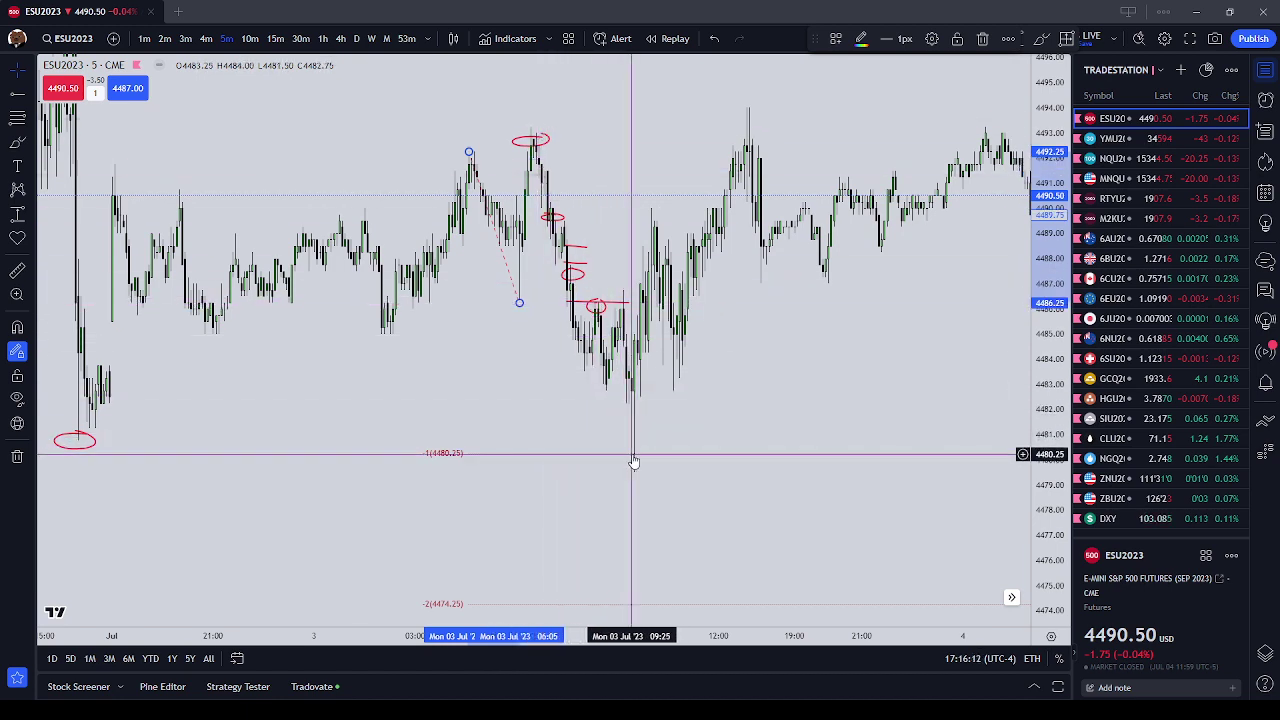
left_click(672, 413)
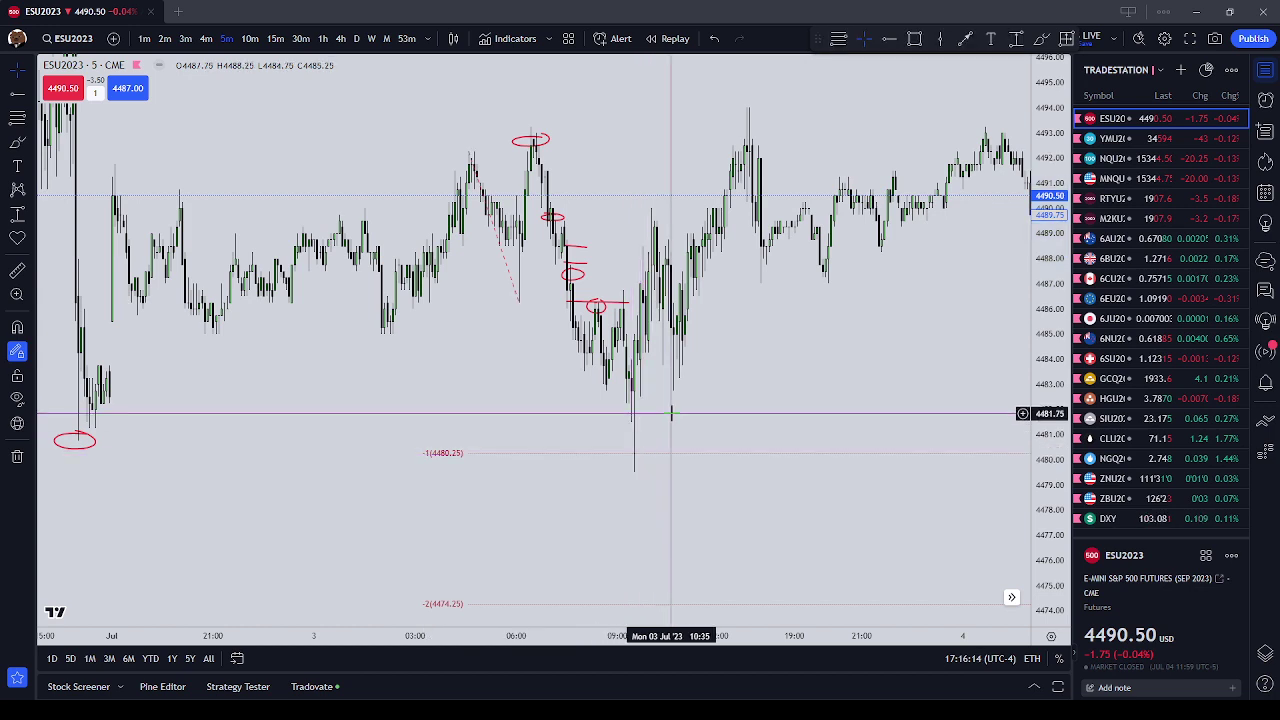